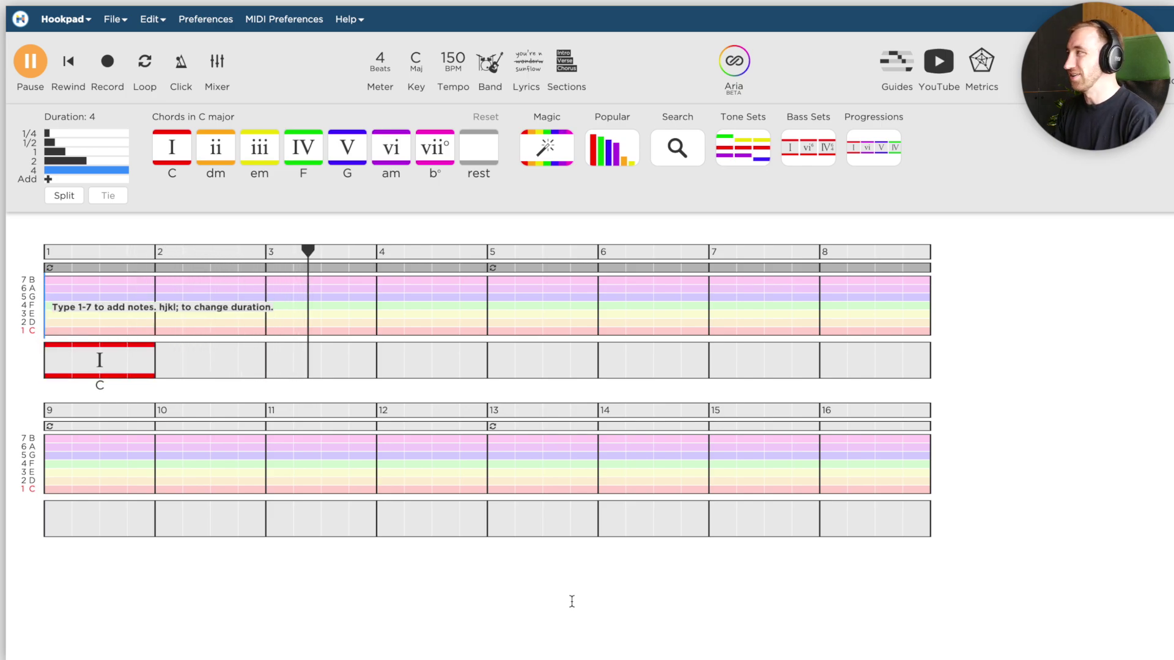
Step: Stop playback, add four-beat IV, vi and V chords in measures 2 to 4, and play the progression from the start
{"action": "key", "text": "space"}
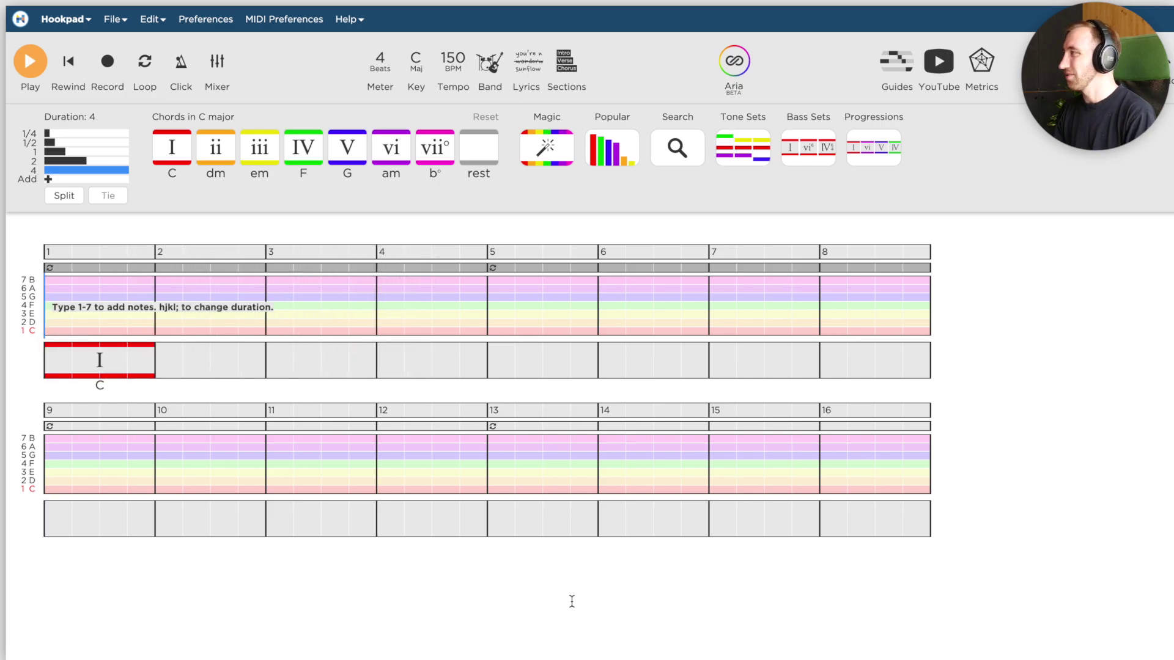
{"action": "left_click", "coordinate": [124, 371]}
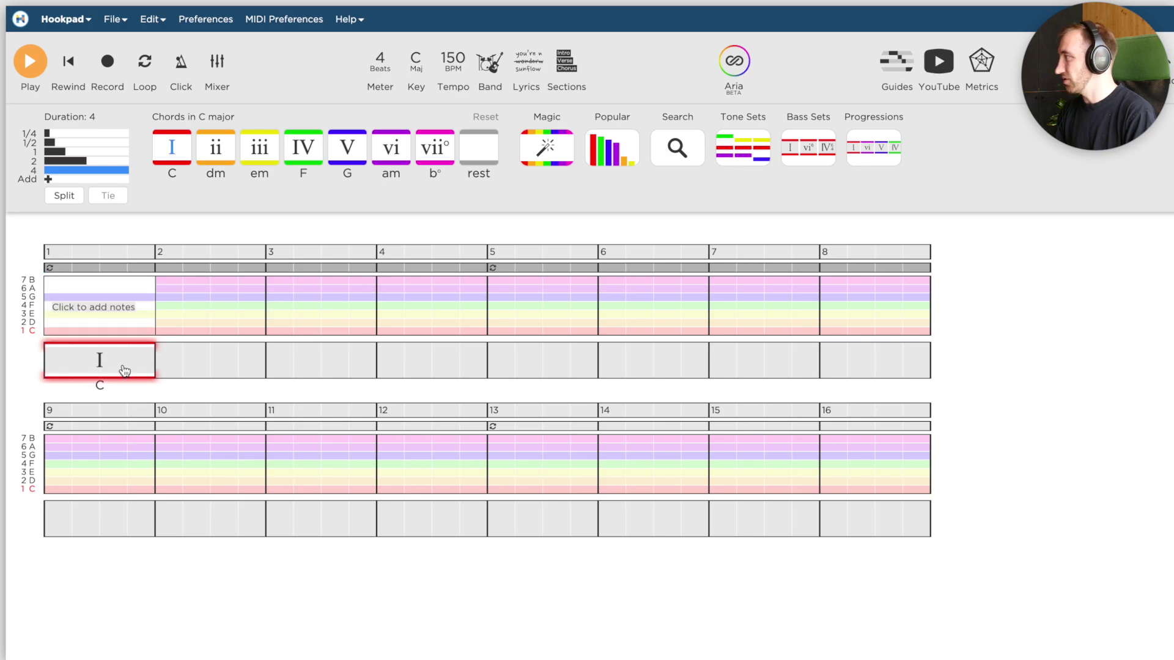
{"action": "left_click", "coordinate": [169, 353]}
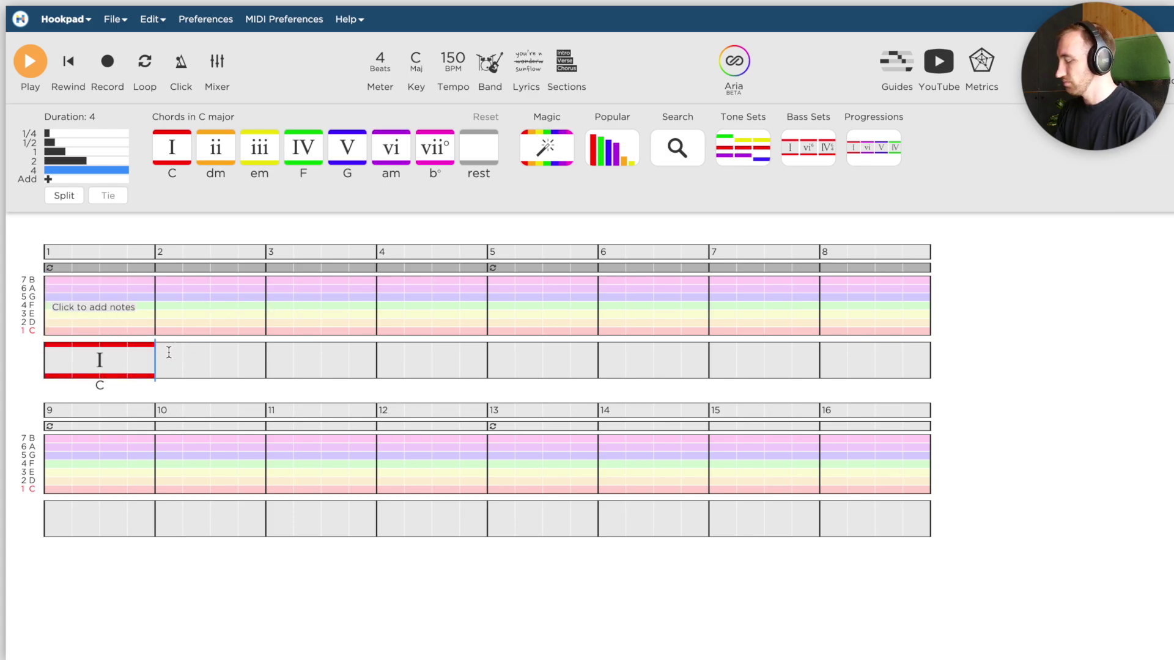
{"action": "key", "text": "4"}
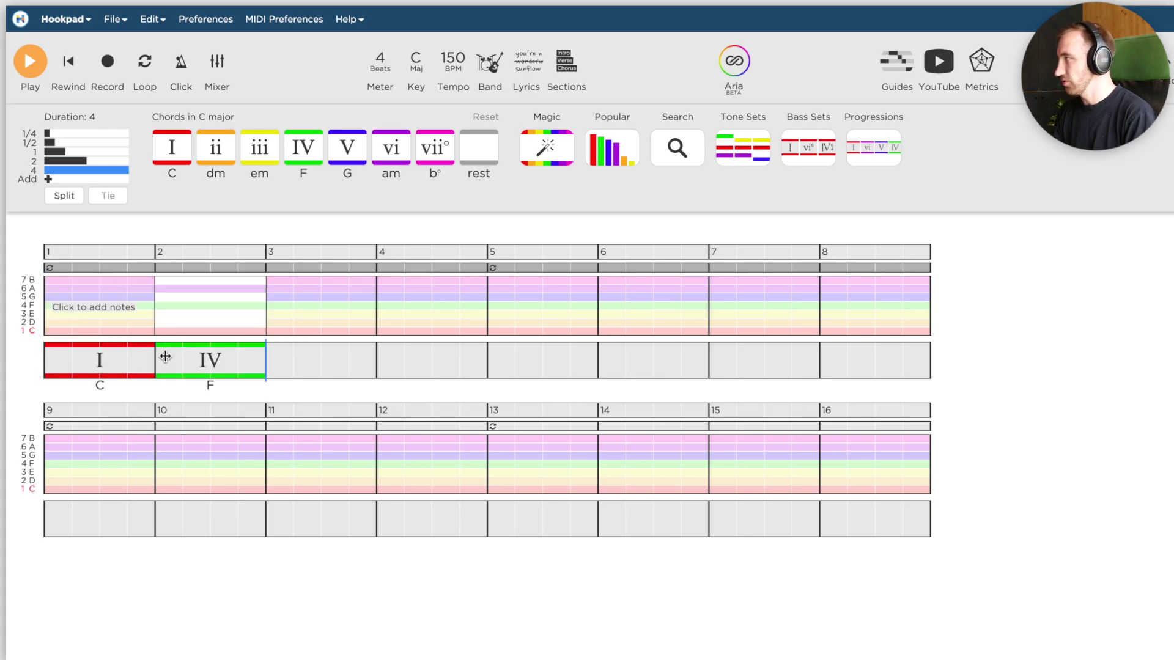
{"action": "key", "text": "6"}
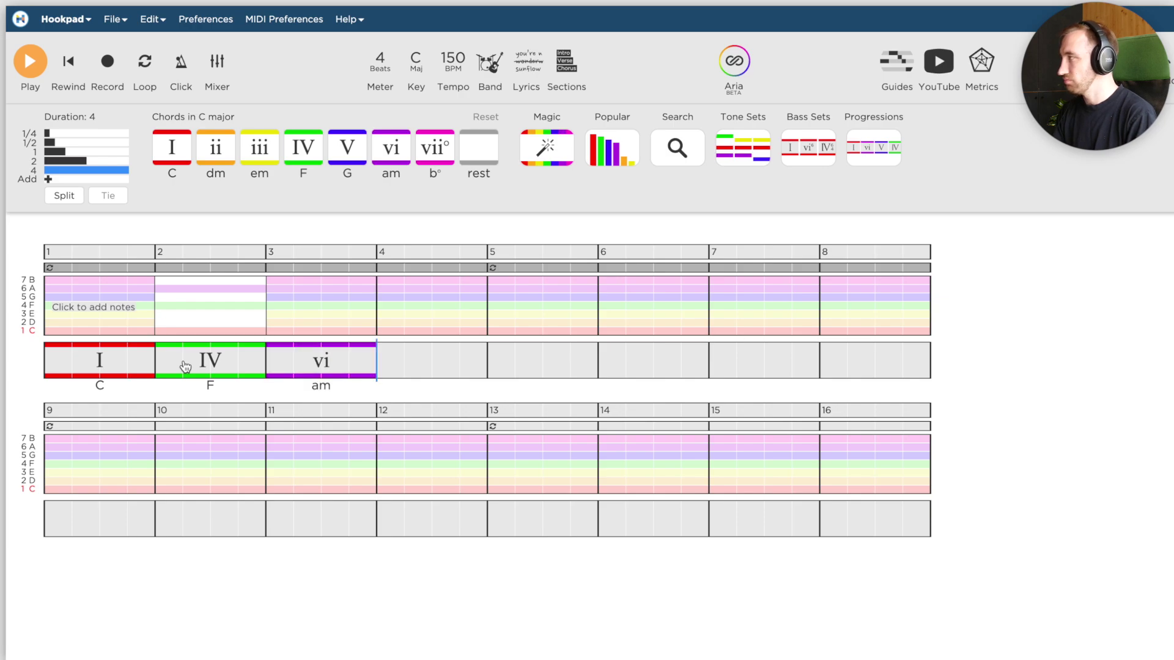
{"action": "key", "text": "5"}
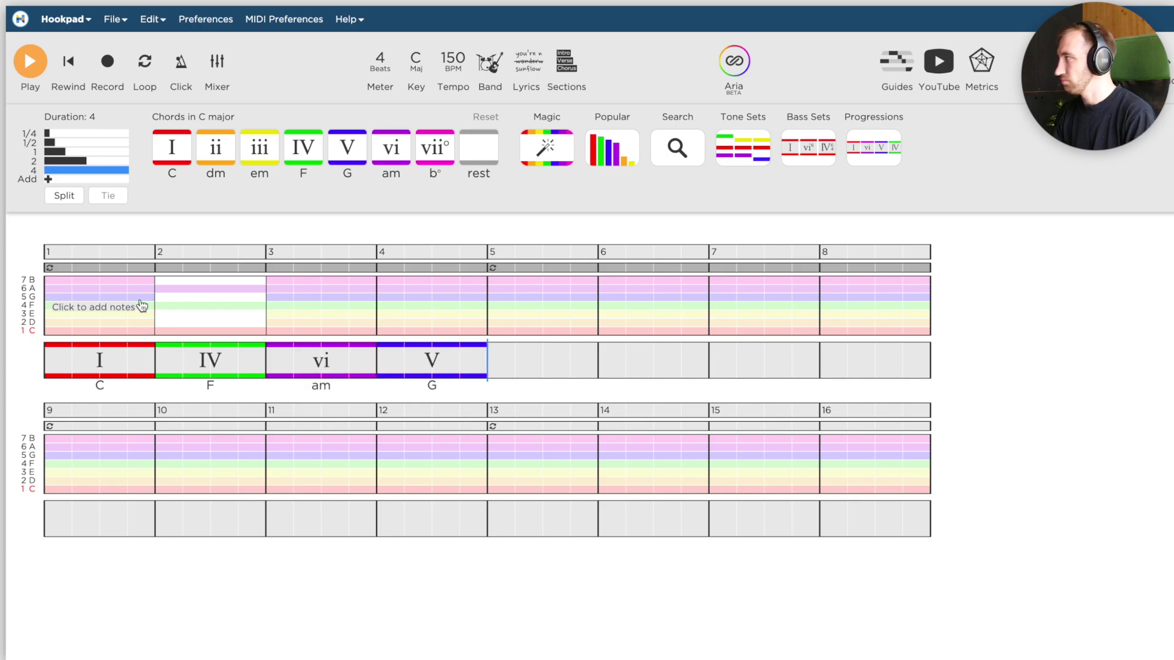
{"action": "left_click", "coordinate": [45, 291]}
{"action": "key", "text": "space"}
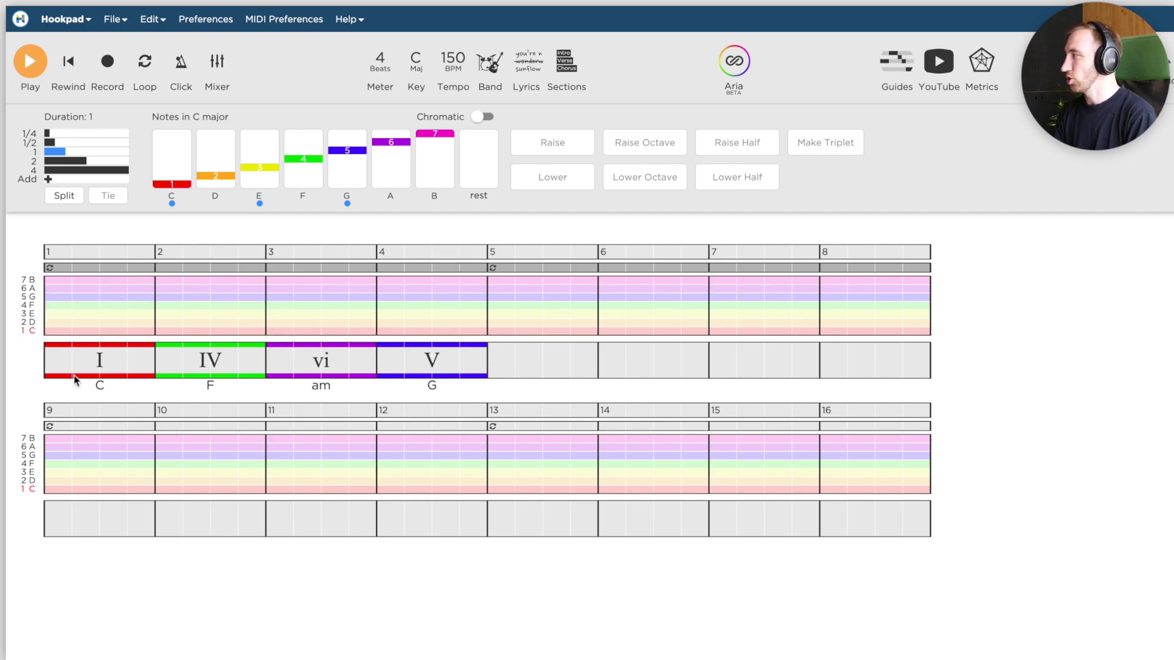
Step: Add a ii chord at the start of measure 5 and extend it to 4 beats
{"action": "left_click", "coordinate": [497, 362]}
{"action": "key", "text": "2"}
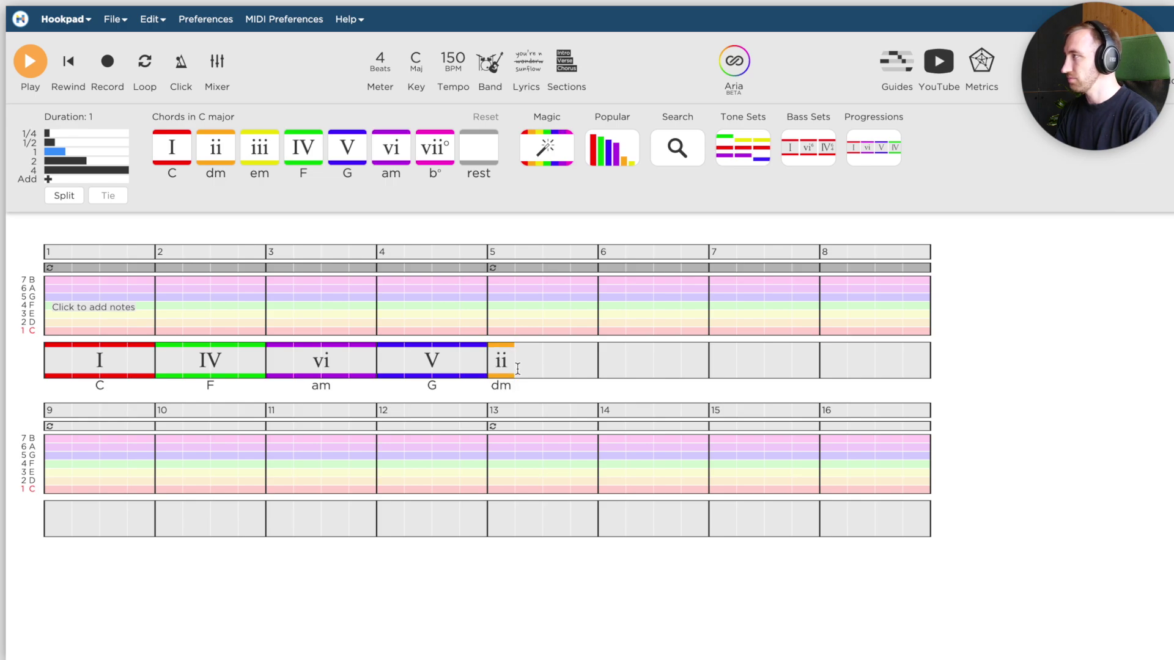
{"action": "left_click", "coordinate": [506, 372]}
{"action": "key", "text": "shift+Right"}
{"action": "key", "text": "shift+Right"}
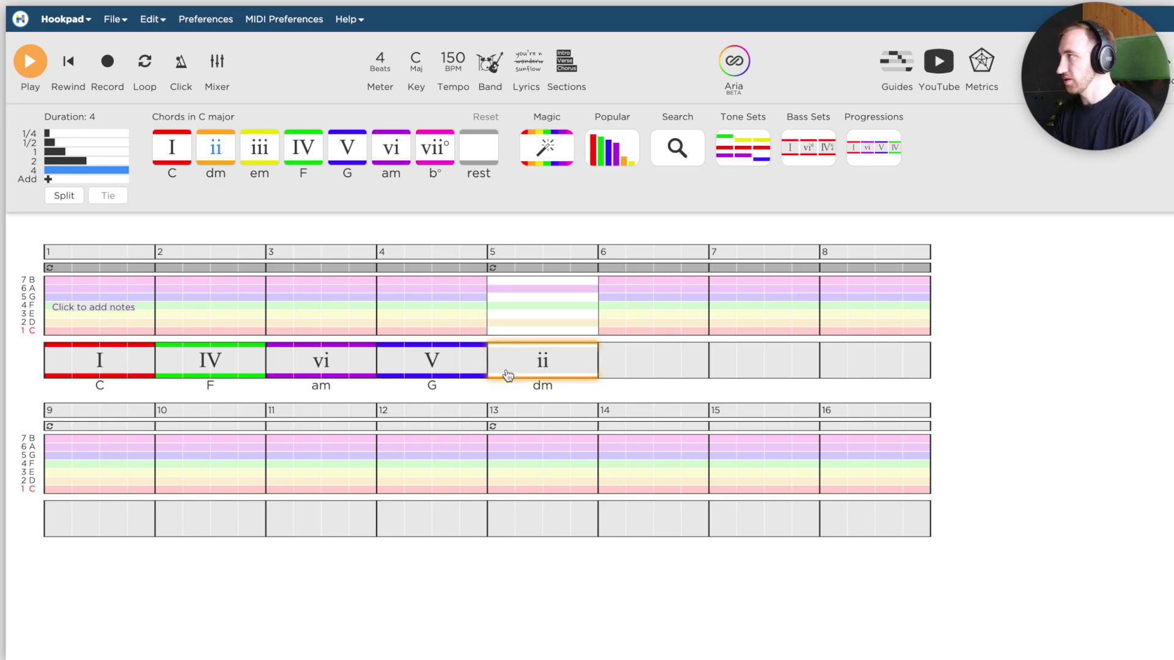
{"action": "key", "text": "Escape"}
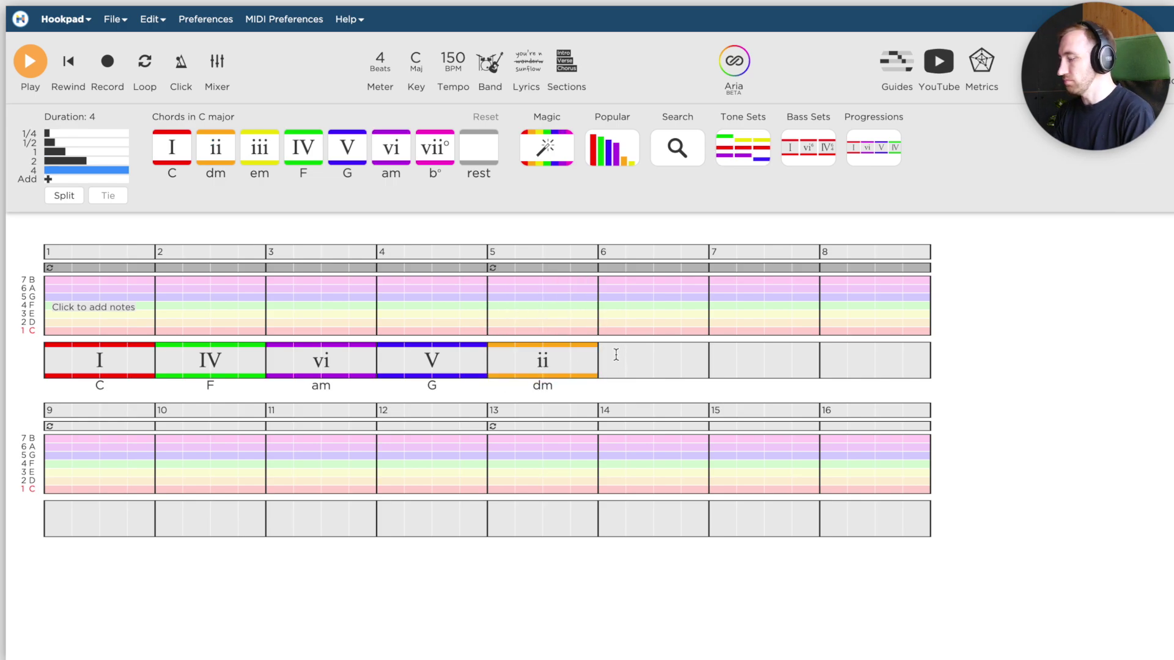
Step: Fill measures 6 to 8 with vi, IV and V chords, and listen to measures 1 to 8 as a loop
{"action": "key", "text": "6"}
{"action": "key", "text": "4"}
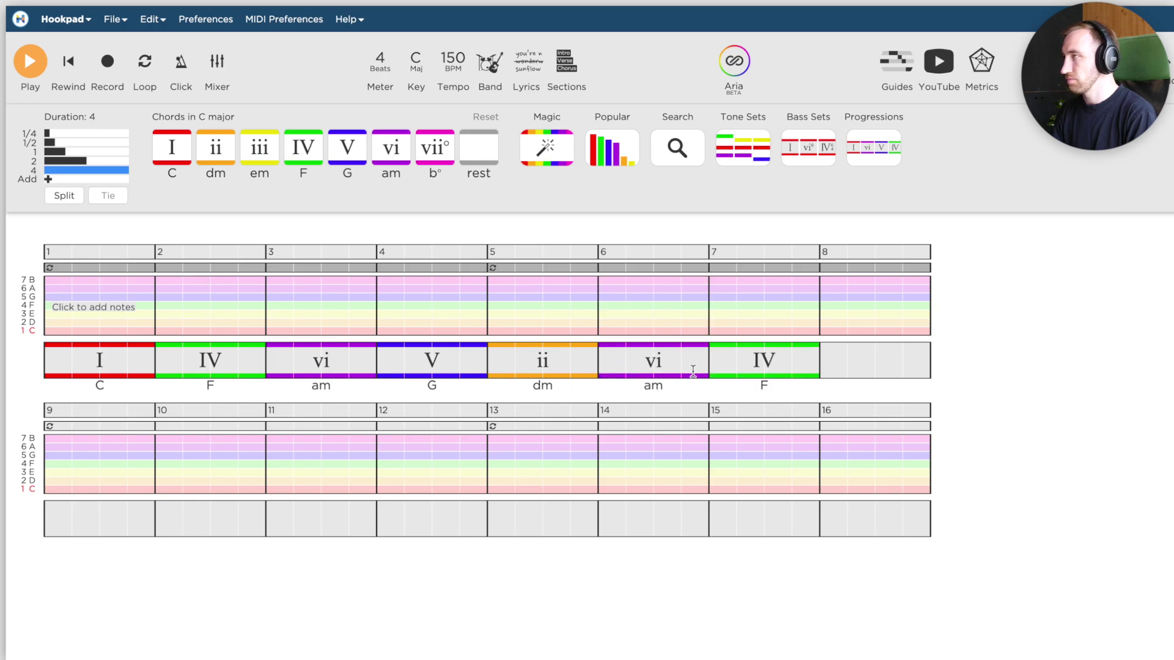
{"action": "key", "text": "5"}
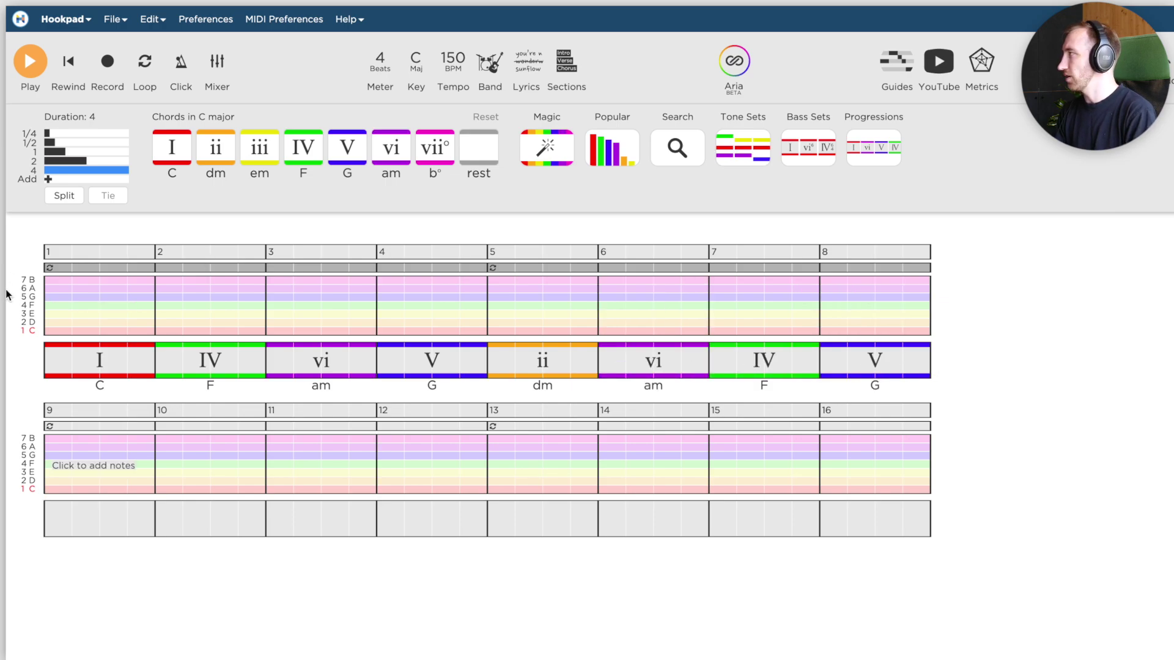
{"action": "left_click", "coordinate": [132, 268]}
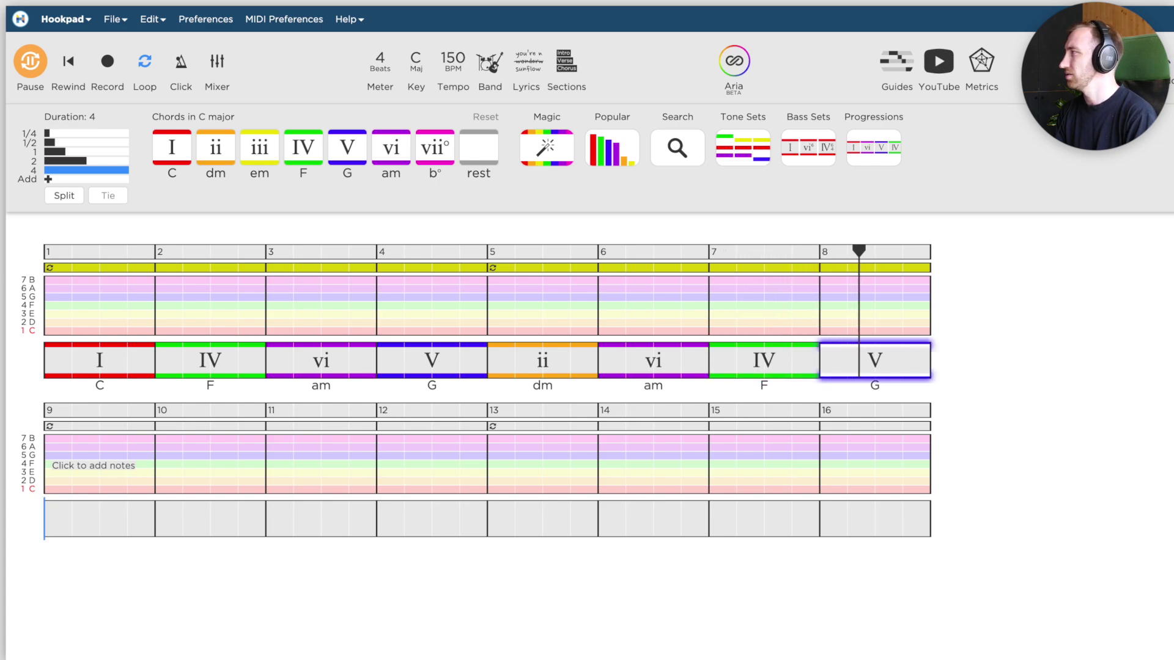
{"action": "key", "text": "space"}
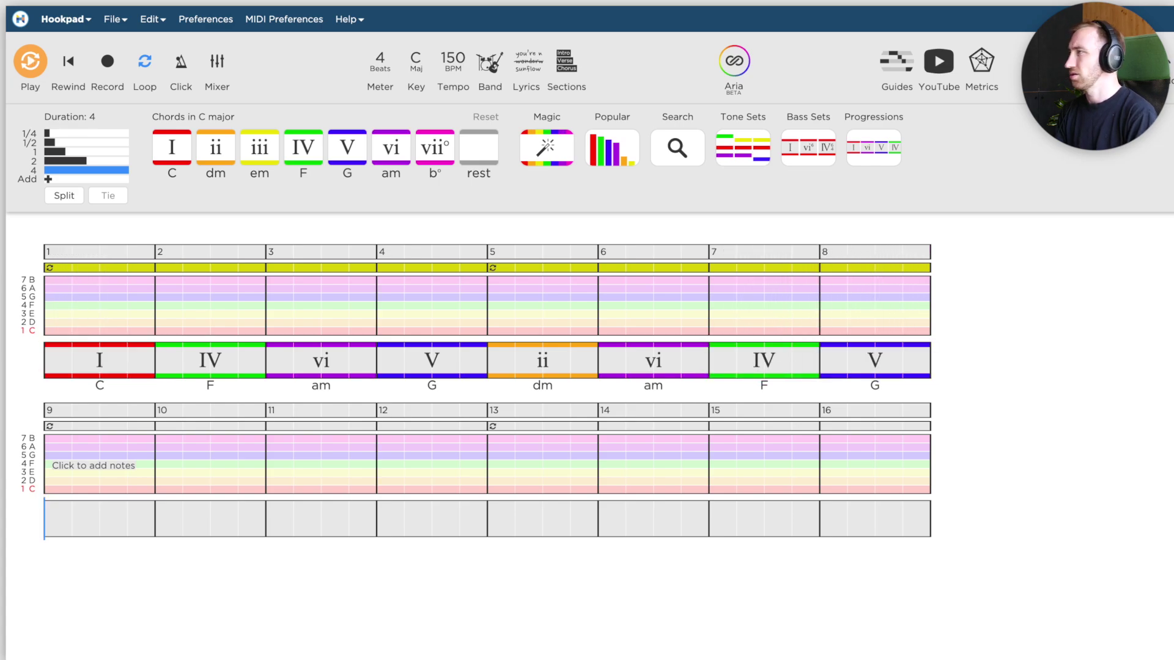
Step: Place a C melody note at the start of measure 1, raise it an octave and lengthen it to 1.5 beats
{"action": "left_click", "coordinate": [53, 312]}
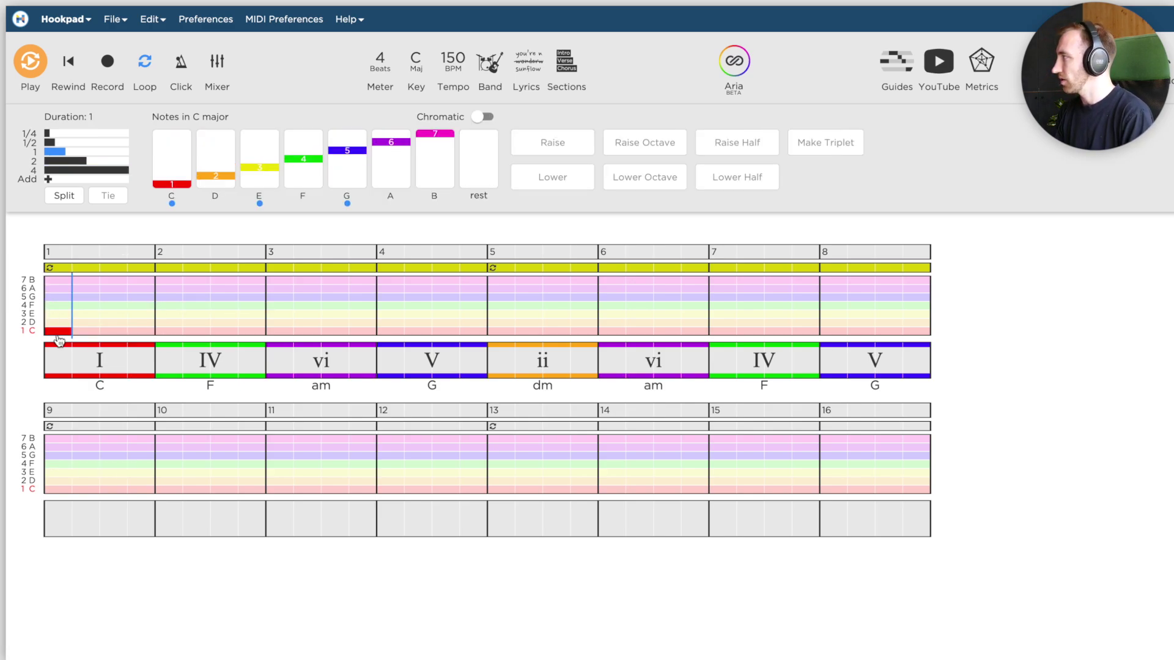
{"action": "left_click", "coordinate": [60, 333]}
{"action": "key", "text": "shift+Up"}
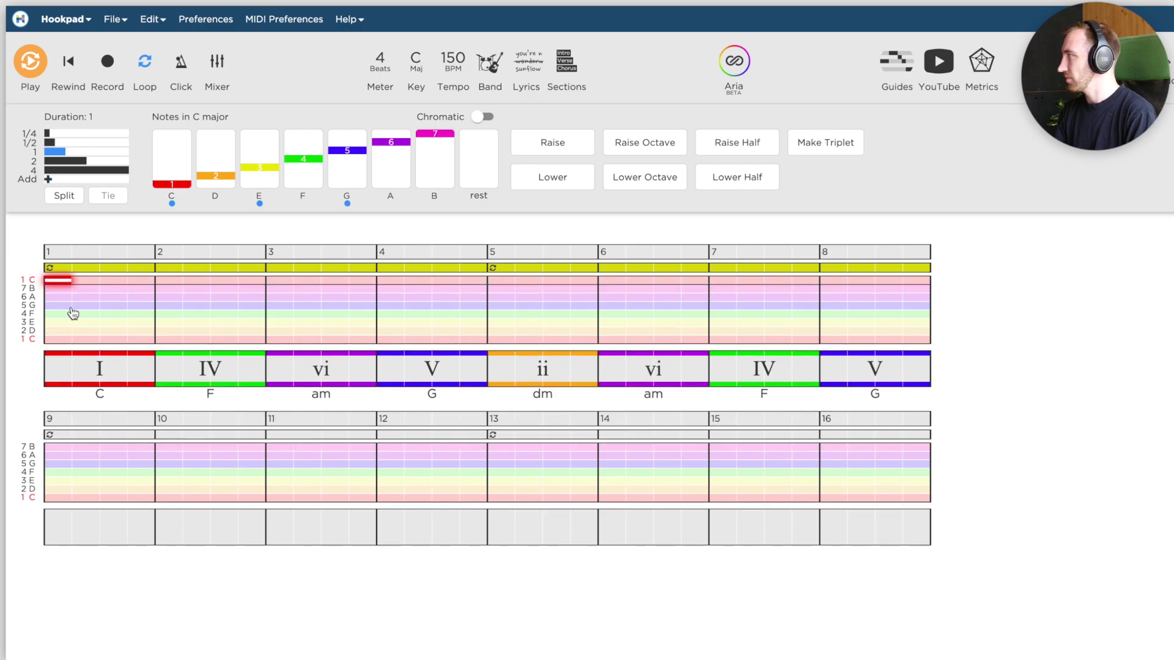
{"action": "left_click_drag", "start_coordinate": [66, 280], "coordinate": [81, 281]}
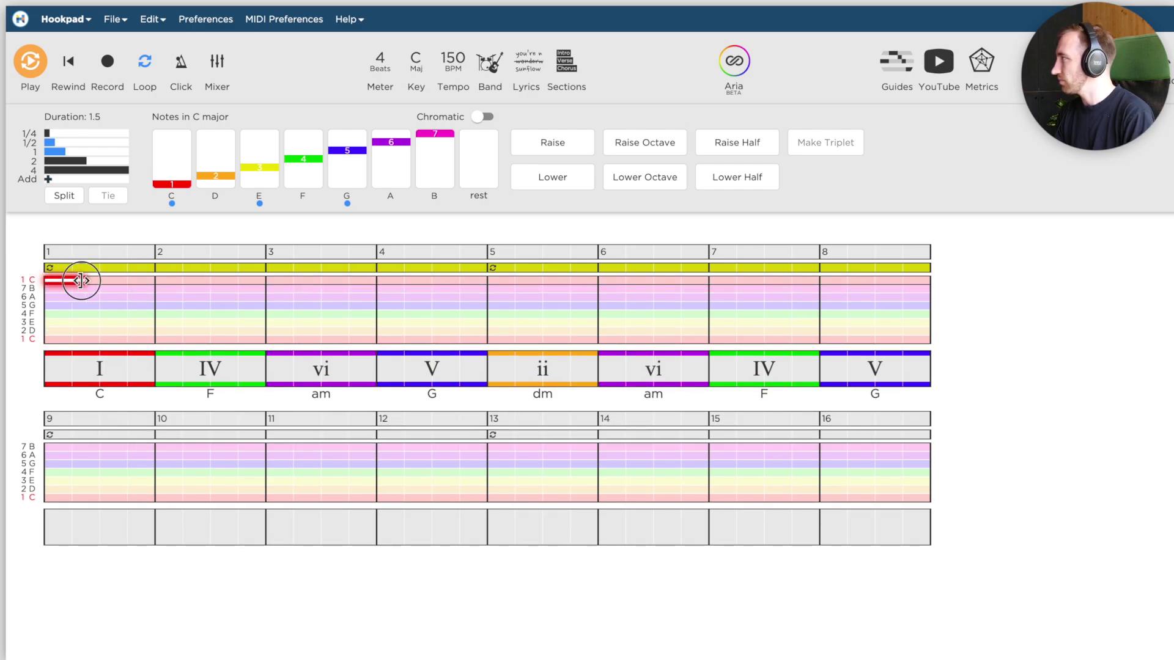
Step: Continue the melody with a 1.5-beat B and a one-beat G in measure 1, and a four-beat A in measure 2
{"action": "left_click", "coordinate": [92, 291]}
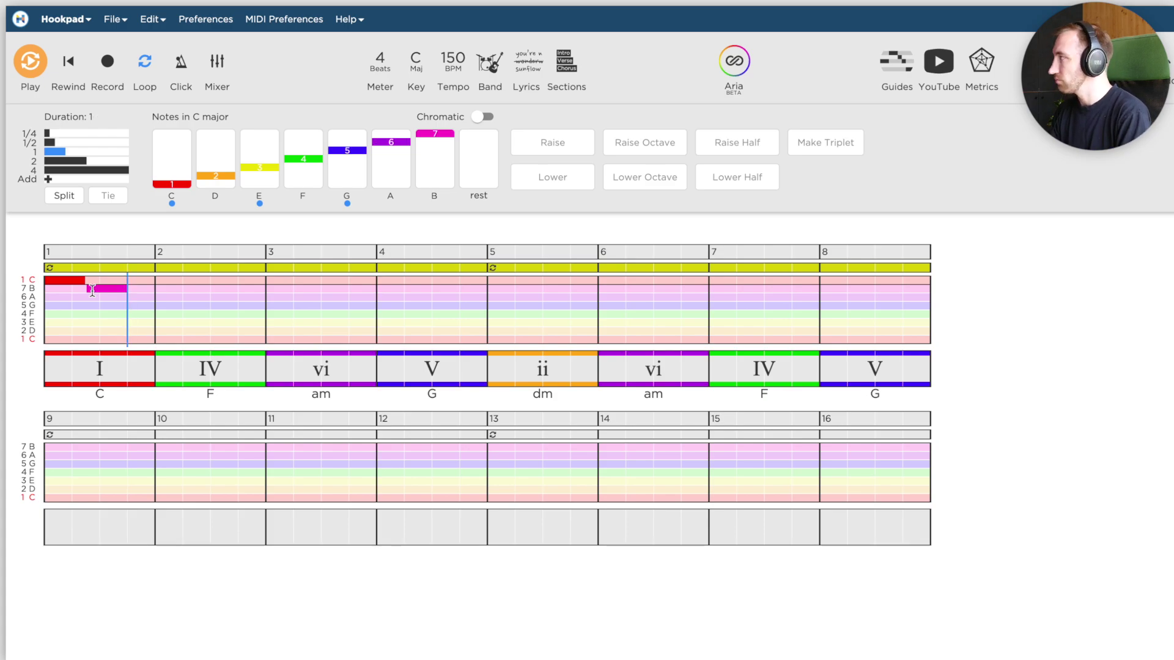
{"action": "left_click", "coordinate": [143, 304]}
{"action": "left_click", "coordinate": [160, 296]}
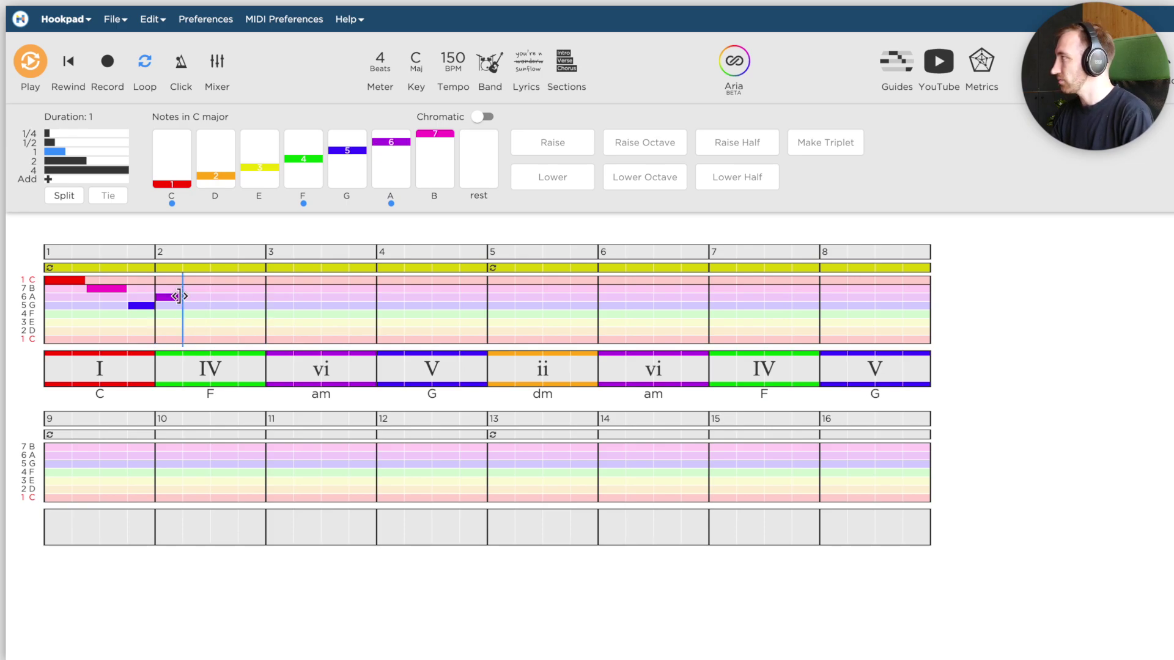
{"action": "left_click_drag", "start_coordinate": [178, 296], "coordinate": [263, 297]}
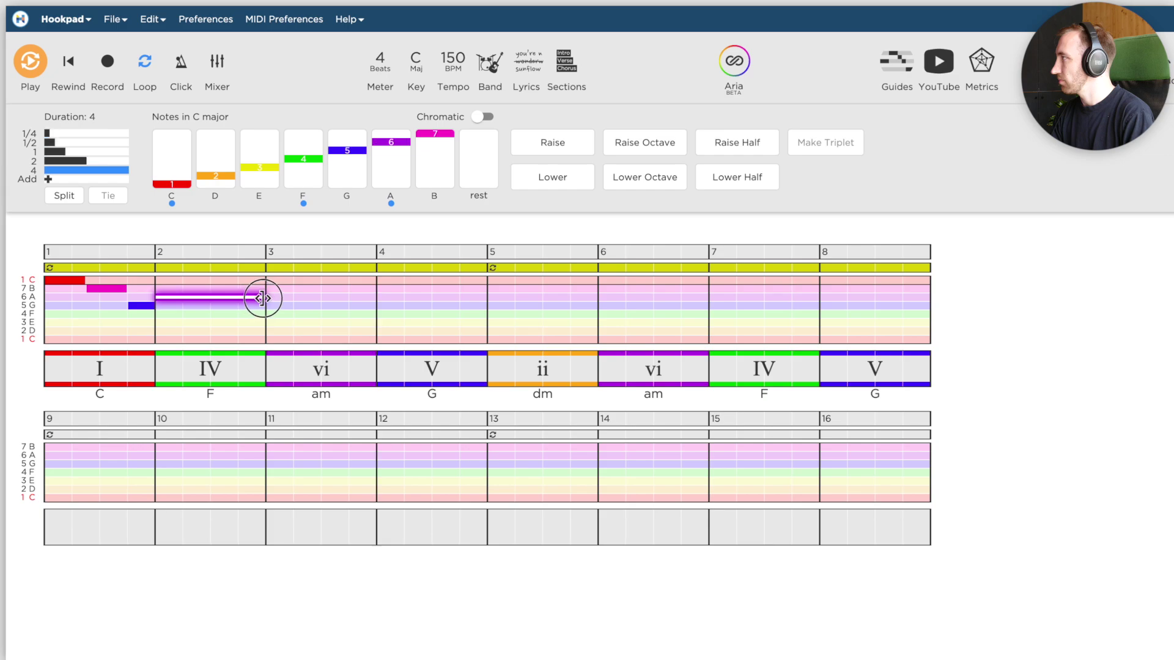
Step: Copy the melody of measures 1 and 2 and paste it three times to fill measures 3 to 8
{"action": "left_click_drag", "start_coordinate": [233, 334], "coordinate": [76, 287]}
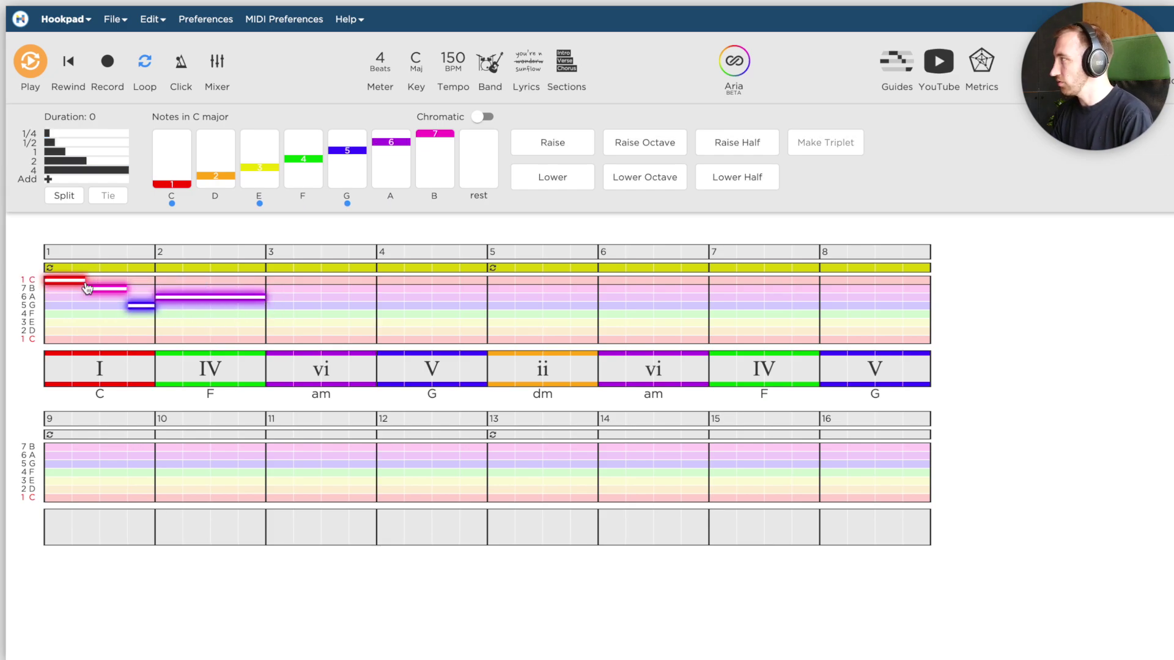
{"action": "key", "text": "ctrl+c"}
{"action": "left_click", "coordinate": [269, 299]}
{"action": "key", "text": "ctrl+v"}
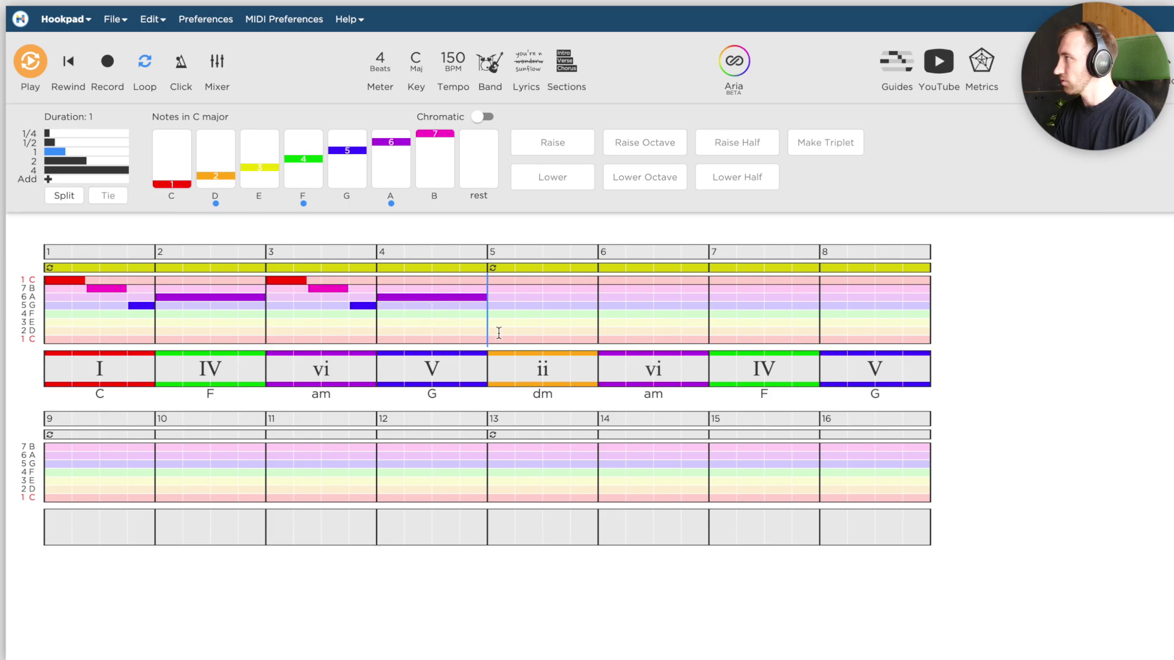
{"action": "key", "text": "ctrl+v"}
{"action": "key", "text": "ctrl+v"}
Step: Lower the last melody note of measure 3 to E and the long note in measure 4 to D
{"action": "left_click", "coordinate": [292, 280]}
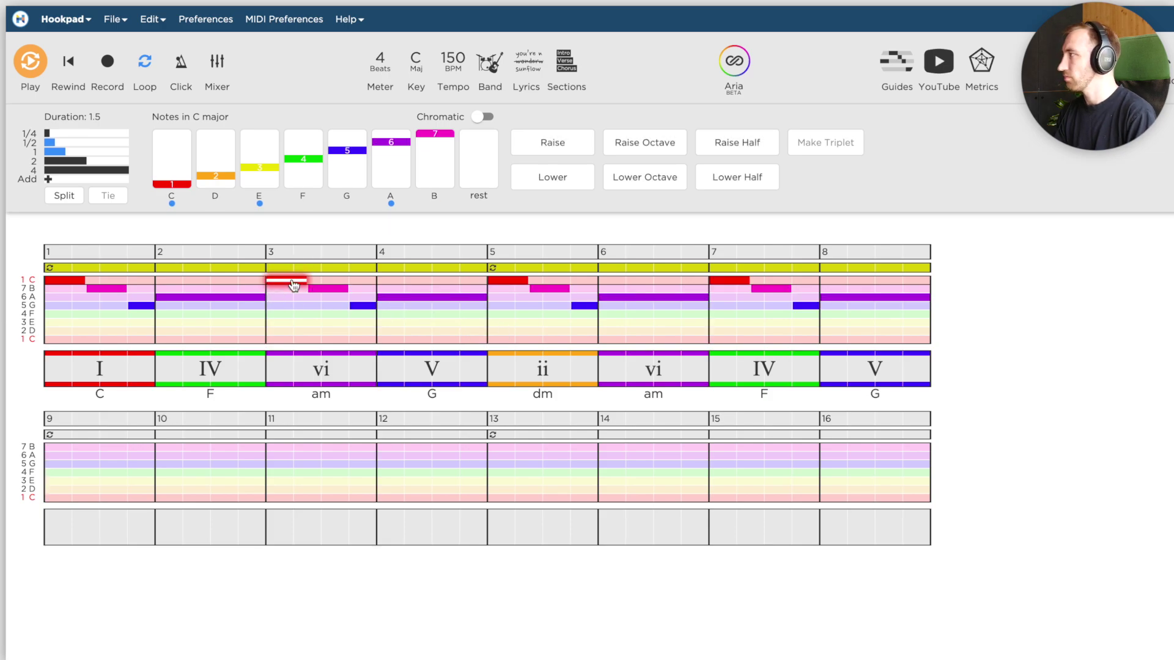
{"action": "key", "text": "Right"}
{"action": "key", "text": "Right"}
{"action": "key", "text": "Right"}
{"action": "key", "text": "Left"}
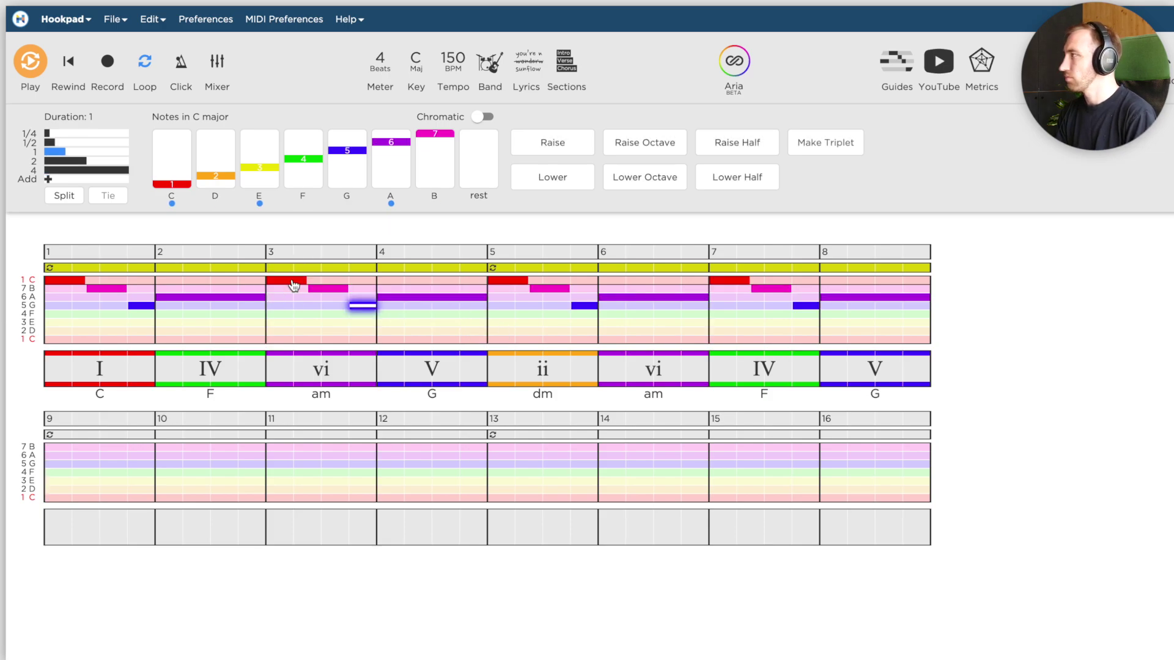
{"action": "key", "text": "Down"}
{"action": "key", "text": "Right"}
{"action": "key", "text": "Down"}
{"action": "key", "text": "Down"}
{"action": "key", "text": "Down"}
{"action": "key", "text": "Down"}
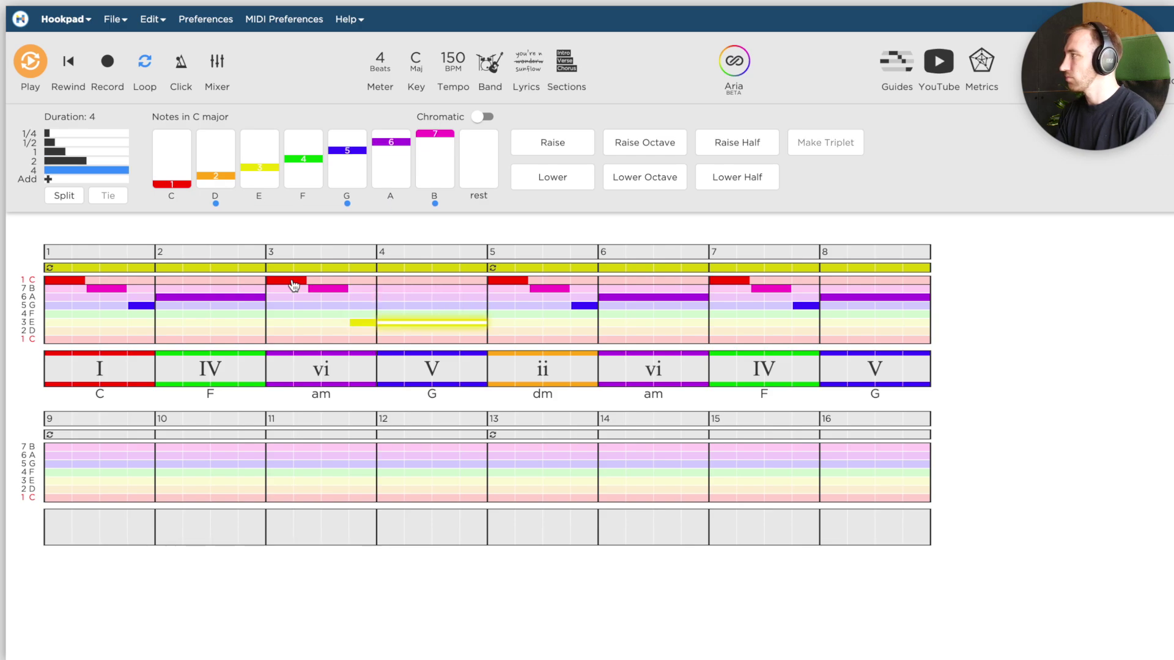
Step: Lower the three melody notes in measure 5 to F, E and D
{"action": "key", "text": "Right"}
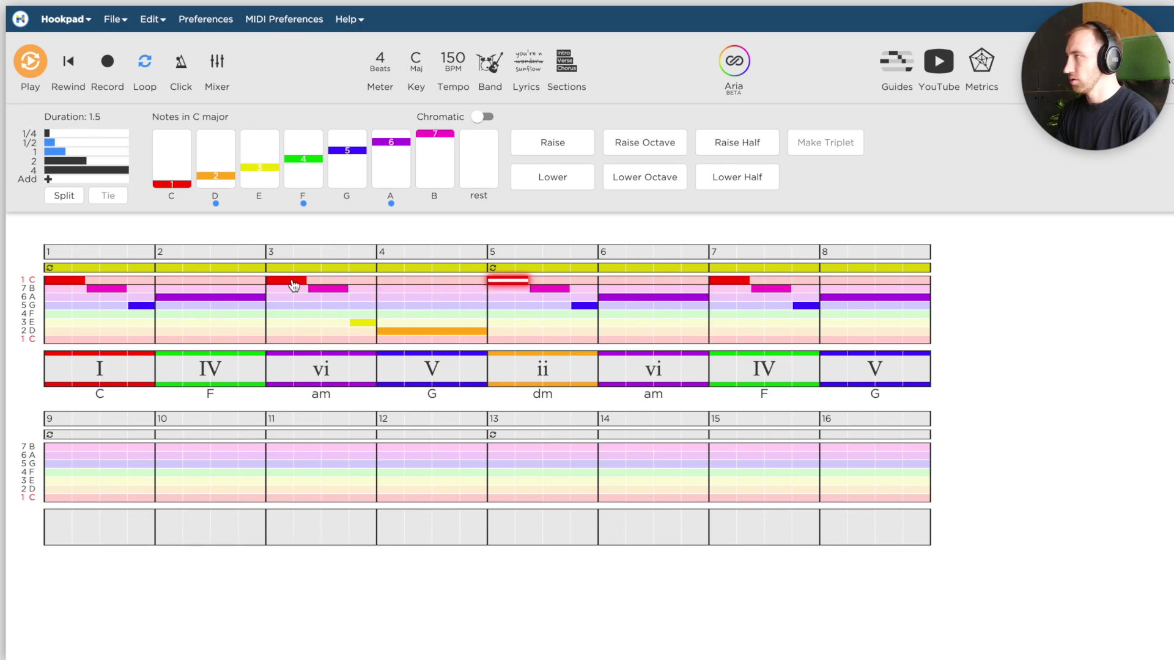
{"action": "key", "text": "Down"}
{"action": "key", "text": "Down"}
{"action": "key", "text": "Down"}
{"action": "key", "text": "Down"}
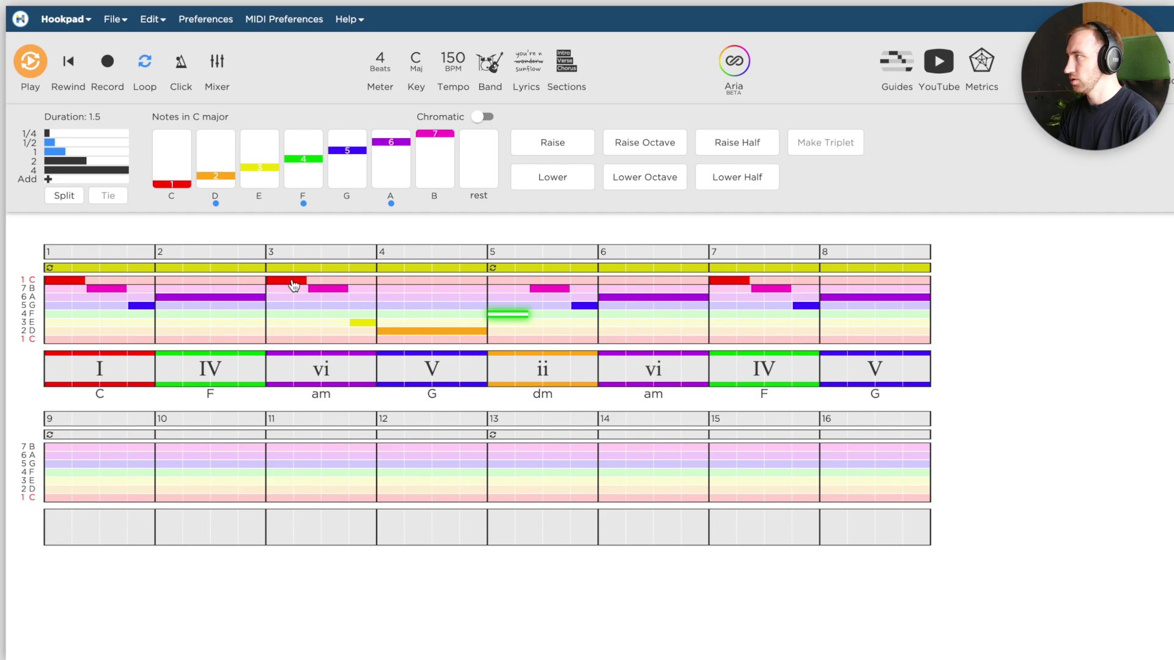
{"action": "key", "text": "Right"}
{"action": "key", "text": "Down"}
{"action": "key", "text": "Down"}
{"action": "key", "text": "Down"}
{"action": "key", "text": "Down"}
{"action": "key", "text": "Right"}
{"action": "key", "text": "Down"}
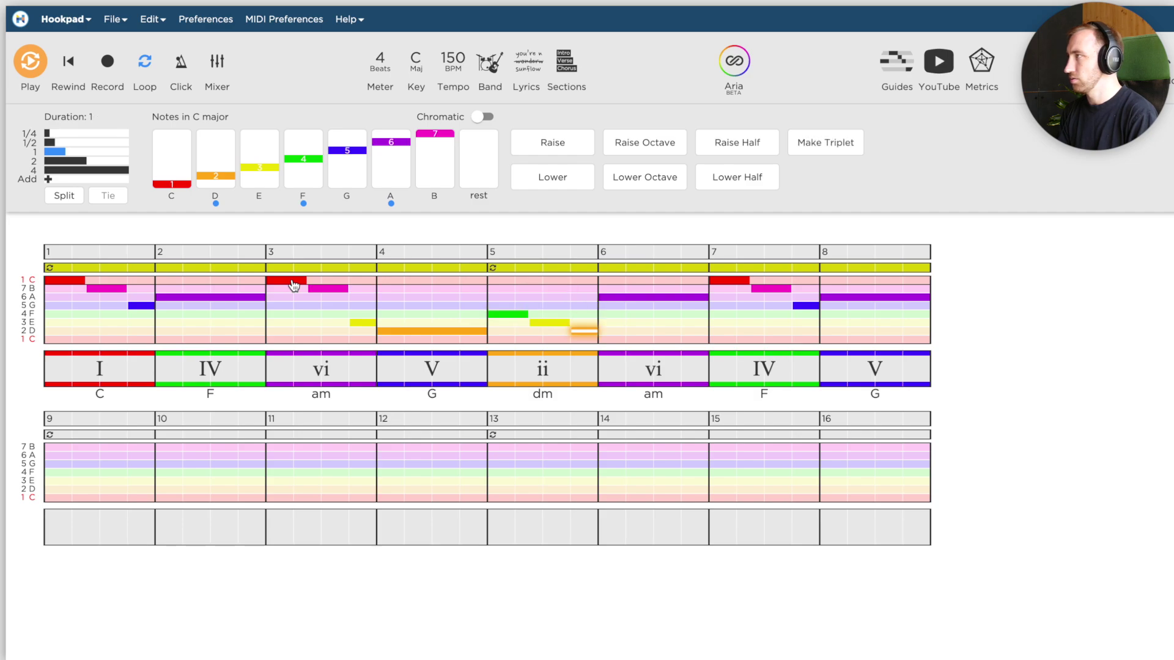
Step: Replace the long note in measure 6 with a copy of measure 5's three notes, lowered one scale step to E, D and C
{"action": "key", "text": "Right"}
{"action": "key", "text": "Down"}
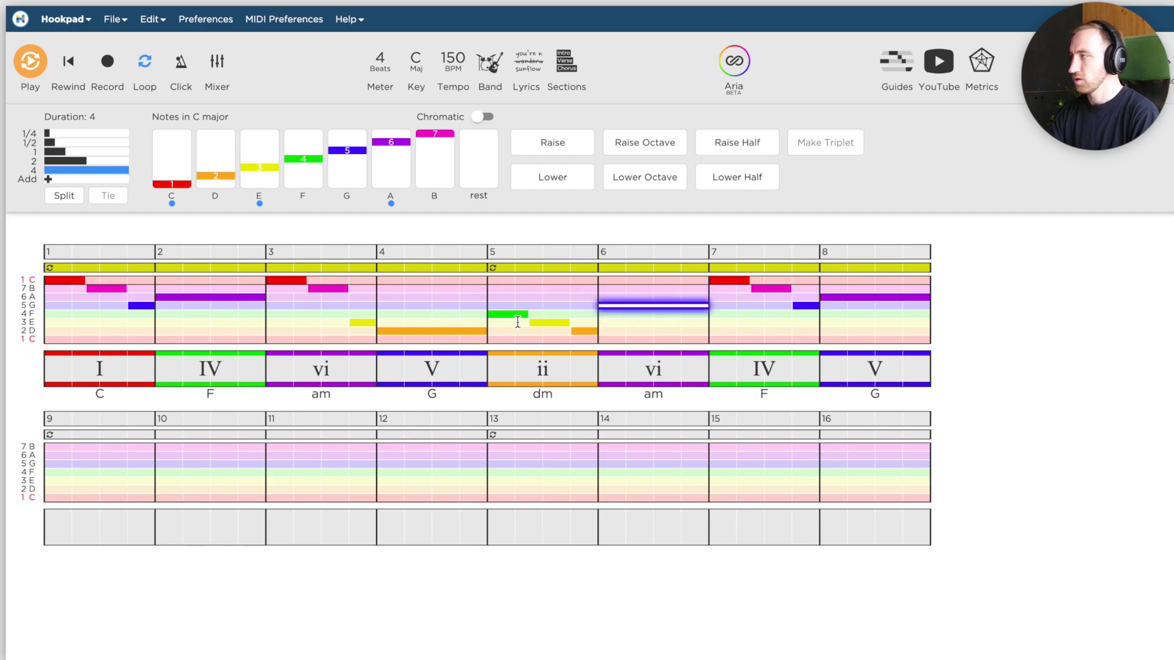
{"action": "key", "text": "Delete"}
{"action": "left_click_drag", "start_coordinate": [595, 304], "coordinate": [495, 332]}
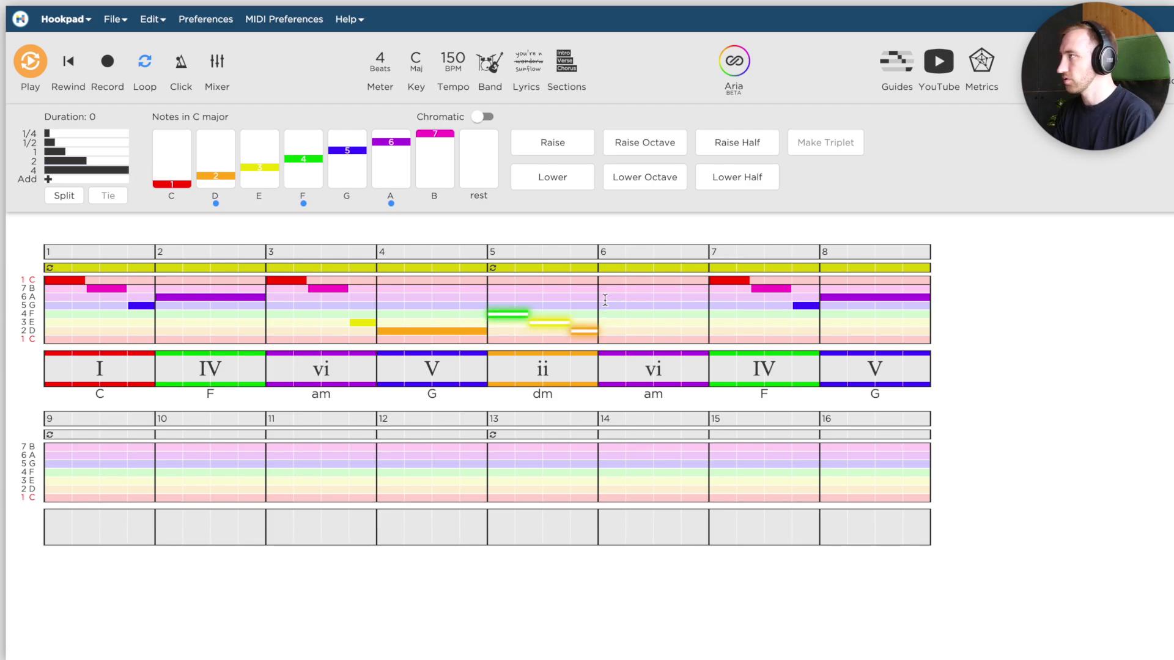
{"action": "key", "text": "ctrl+c"}
{"action": "key", "text": "ctrl+v"}
{"action": "left_click_drag", "start_coordinate": [693, 304], "coordinate": [612, 336]}
{"action": "key", "text": "Down"}
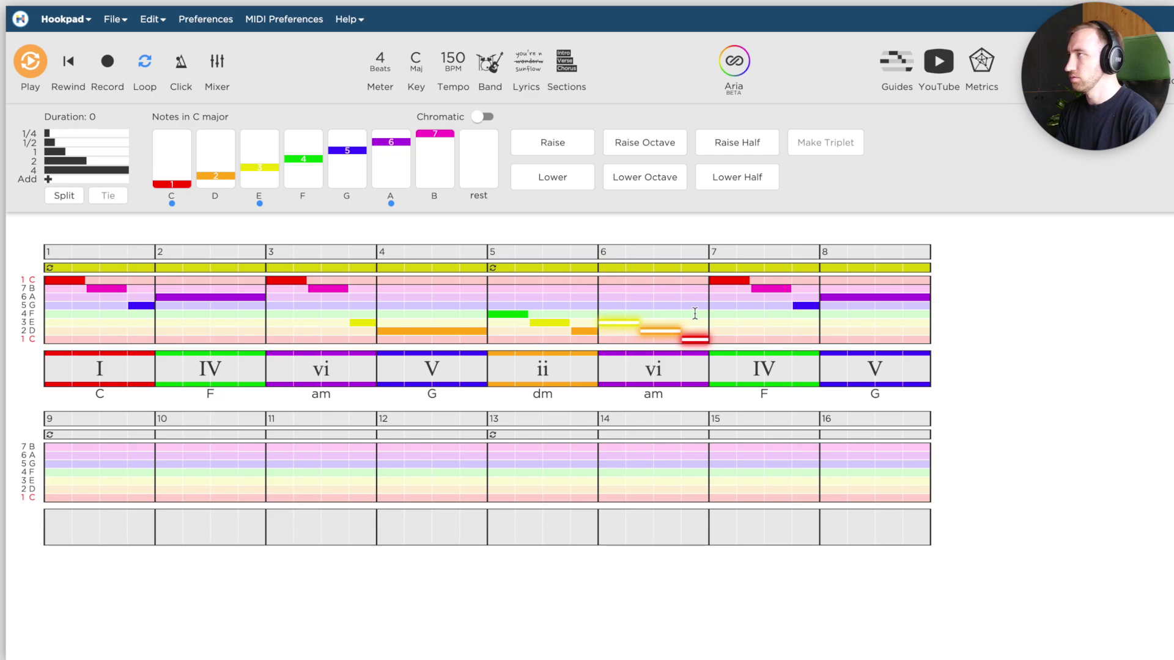
Step: Lower the first melody note of measure 7 by an octave to the low C
{"action": "left_click", "coordinate": [727, 282]}
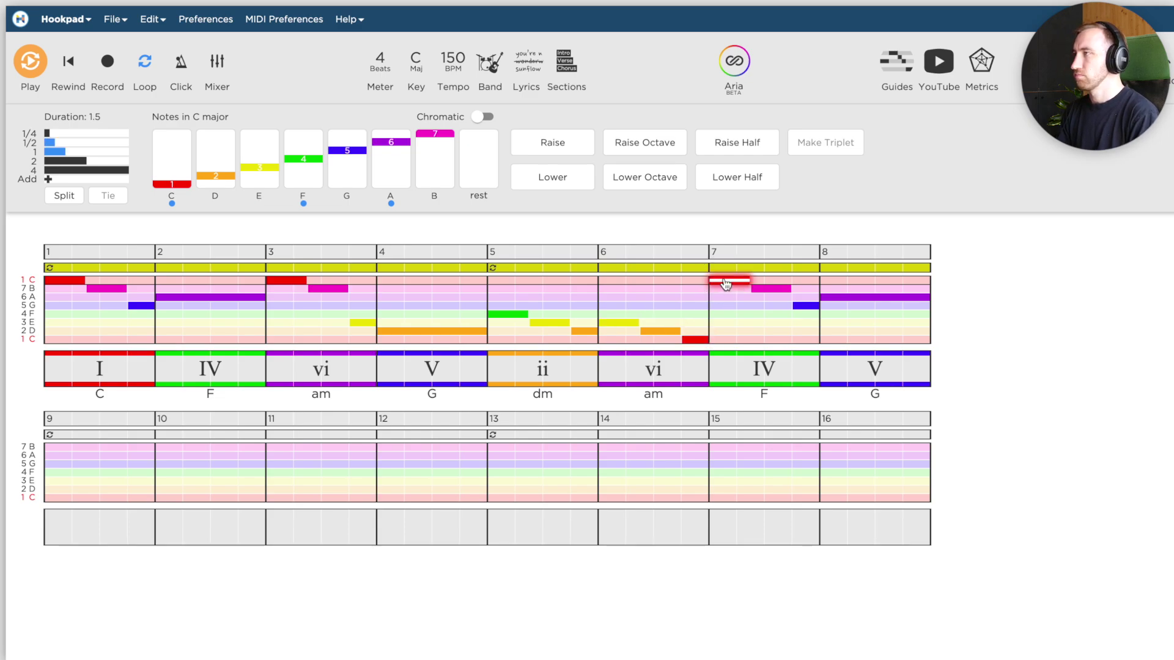
{"action": "key", "text": "Down"}
{"action": "key", "text": "Down"}
{"action": "key", "text": "Down"}
{"action": "key", "text": "Down"}
{"action": "key", "text": "Down"}
{"action": "key", "text": "Down"}
{"action": "key", "text": "Down"}
Step: Lower the second melody note of measure 7 to D and its last note to E
{"action": "key", "text": "Right"}
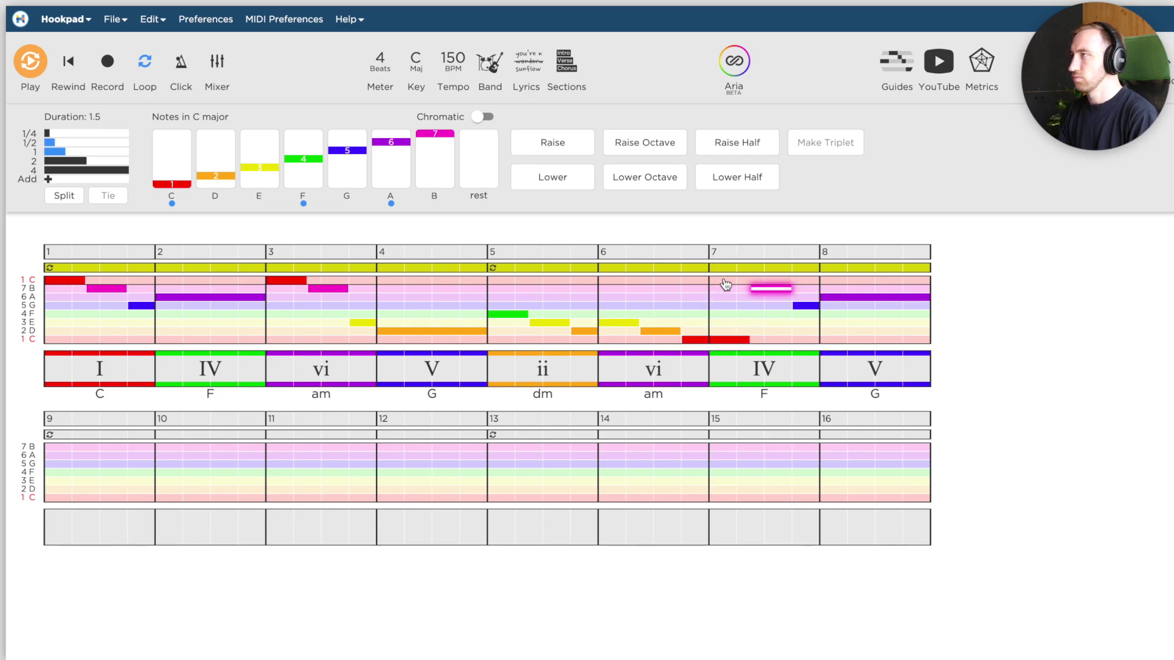
{"action": "key", "text": "Down"}
{"action": "key", "text": "Down"}
{"action": "key", "text": "Down"}
{"action": "key", "text": "Down"}
{"action": "key", "text": "Down"}
{"action": "key", "text": "Down"}
{"action": "key", "text": "Up"}
{"action": "key", "text": "Right"}
{"action": "key", "text": "Down"}
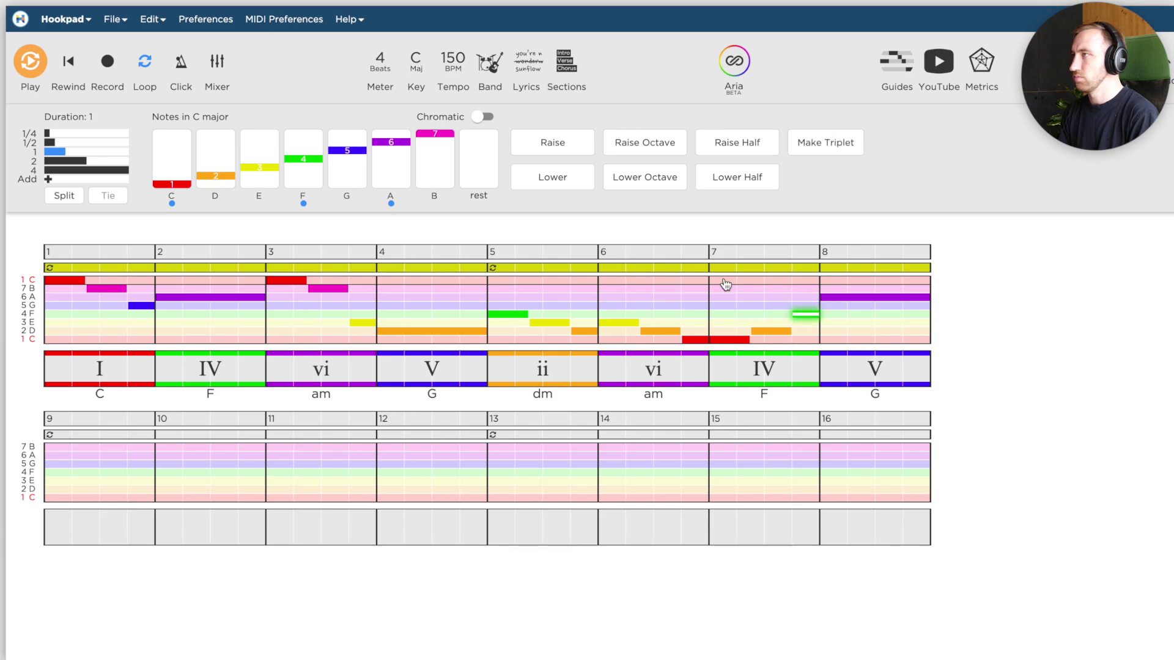
{"action": "key", "text": "Down"}
Step: Lower the long melody note in measure 8 to D
{"action": "key", "text": "Right"}
{"action": "key", "text": "Down"}
{"action": "key", "text": "Down"}
{"action": "key", "text": "Down"}
{"action": "key", "text": "Down"}
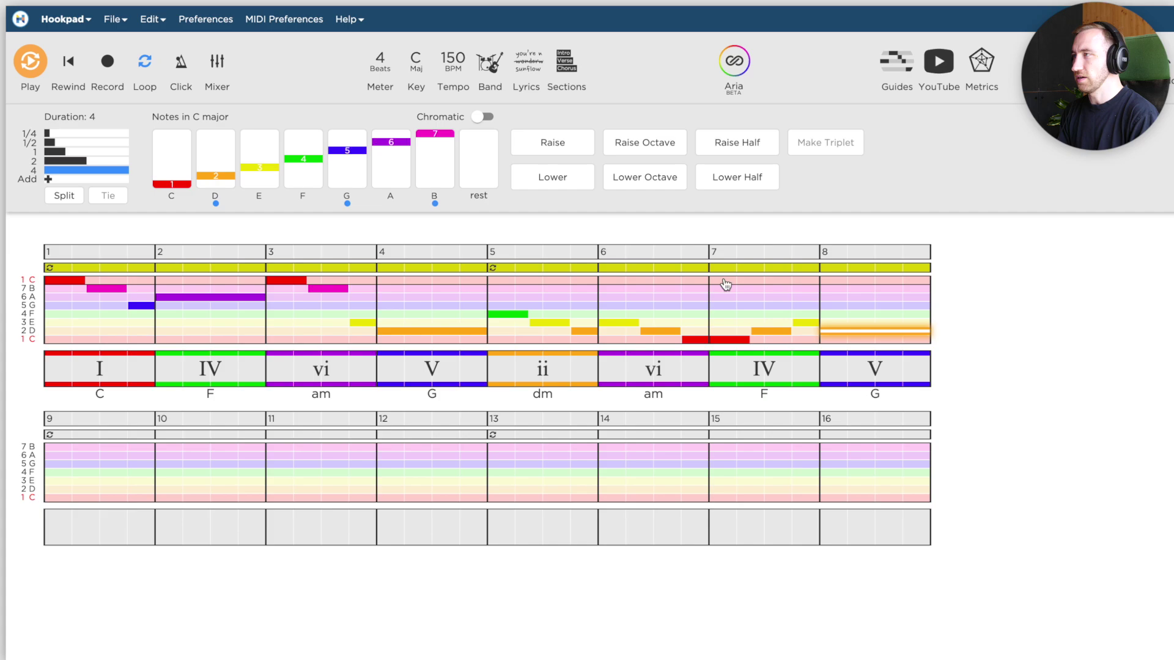
Step: Play back the eight-measure progression with its melody through the end of measure 8
{"action": "key", "text": "space"}
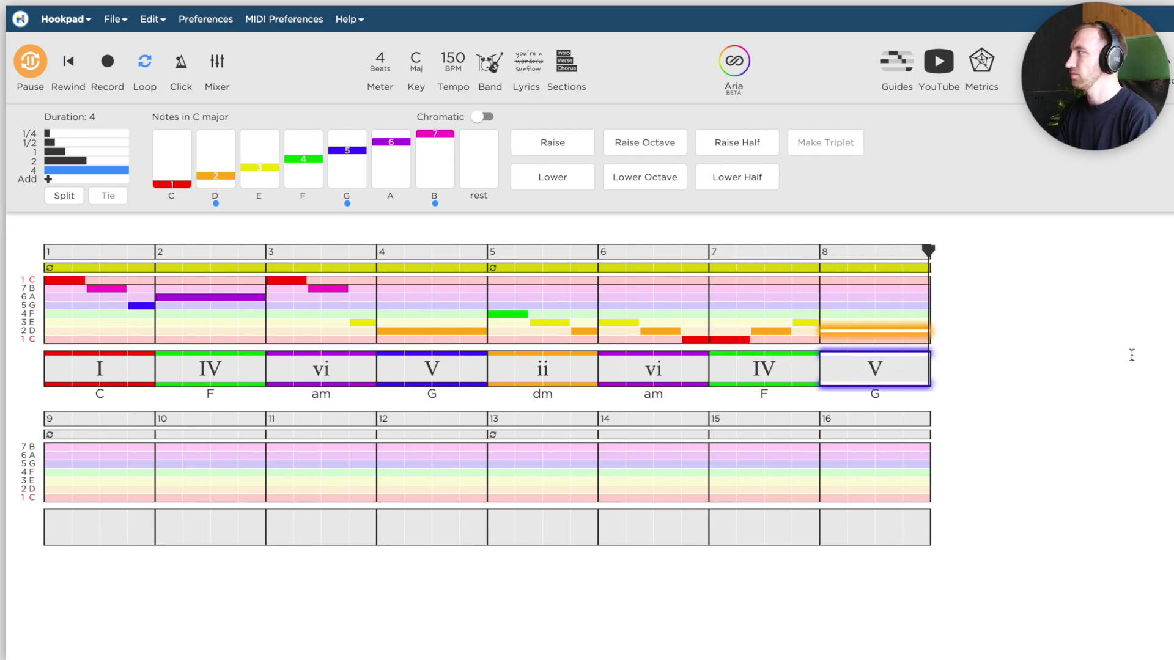
{"action": "key", "text": "space"}
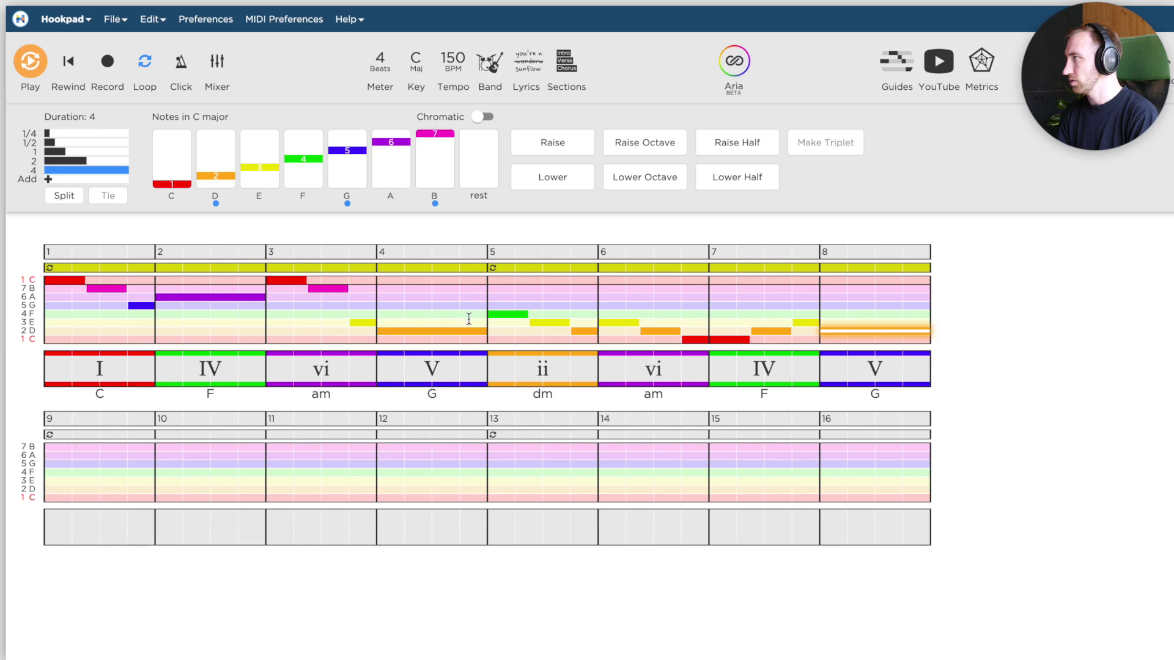
Step: Shorten the long D in measure 4 to 3.5 beats and fill the gap with quarter-beat F and E notes
{"action": "left_click", "coordinate": [495, 334]}
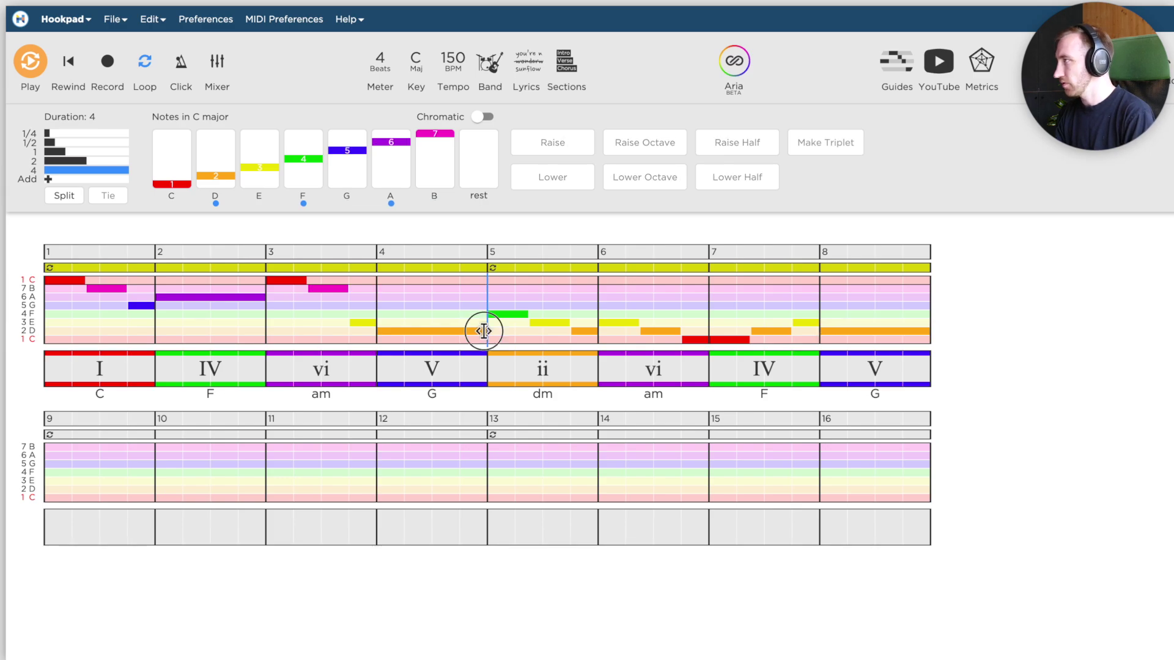
{"action": "left_click_drag", "start_coordinate": [483, 331], "coordinate": [451, 333]}
{"action": "left_click", "coordinate": [475, 309]}
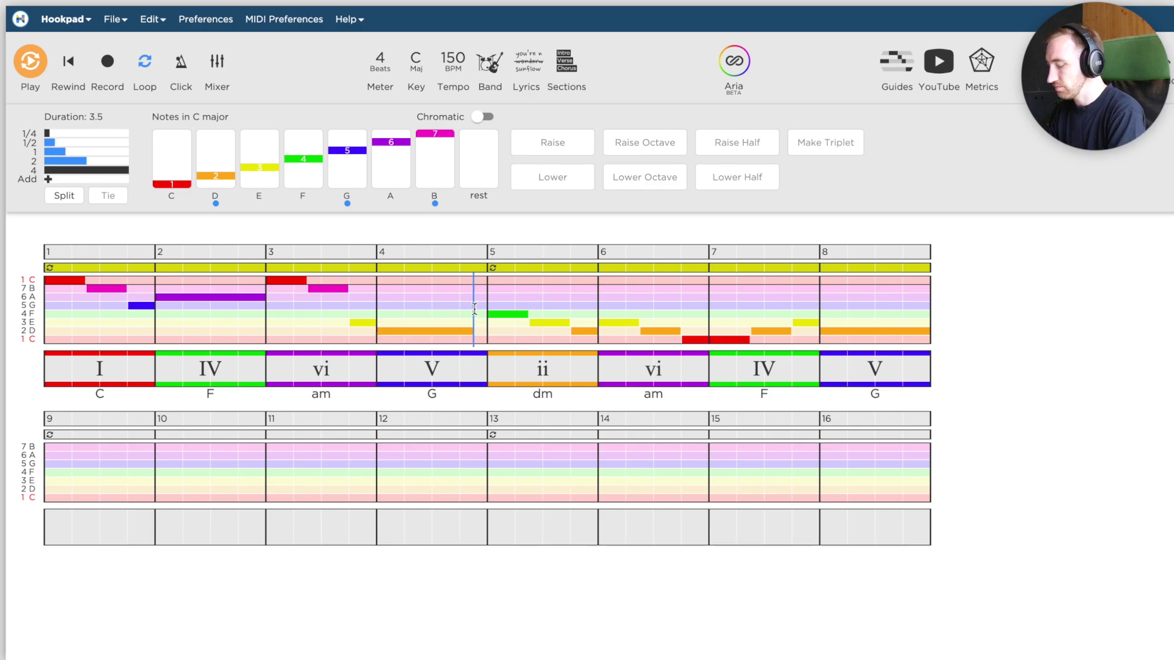
{"action": "key", "text": "bracketleft"}
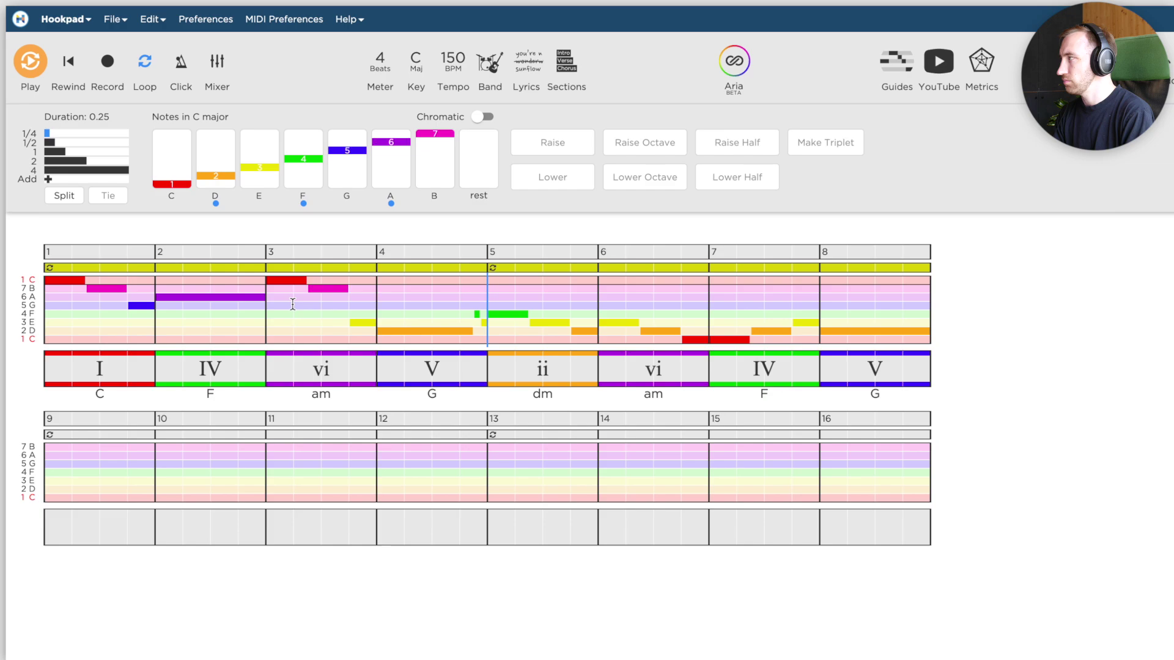
Step: Shorten measure 2's long A to 3 beats, fill the last beat with rising quarter-beat notes F, G, A, B, and play it back
{"action": "mouse_move", "coordinate": [247, 297]}
{"action": "left_mouse_down"}
{"action": "mouse_move", "coordinate": [215, 297]}
{"action": "mouse_move", "coordinate": [243, 294]}
{"action": "left_mouse_up"}
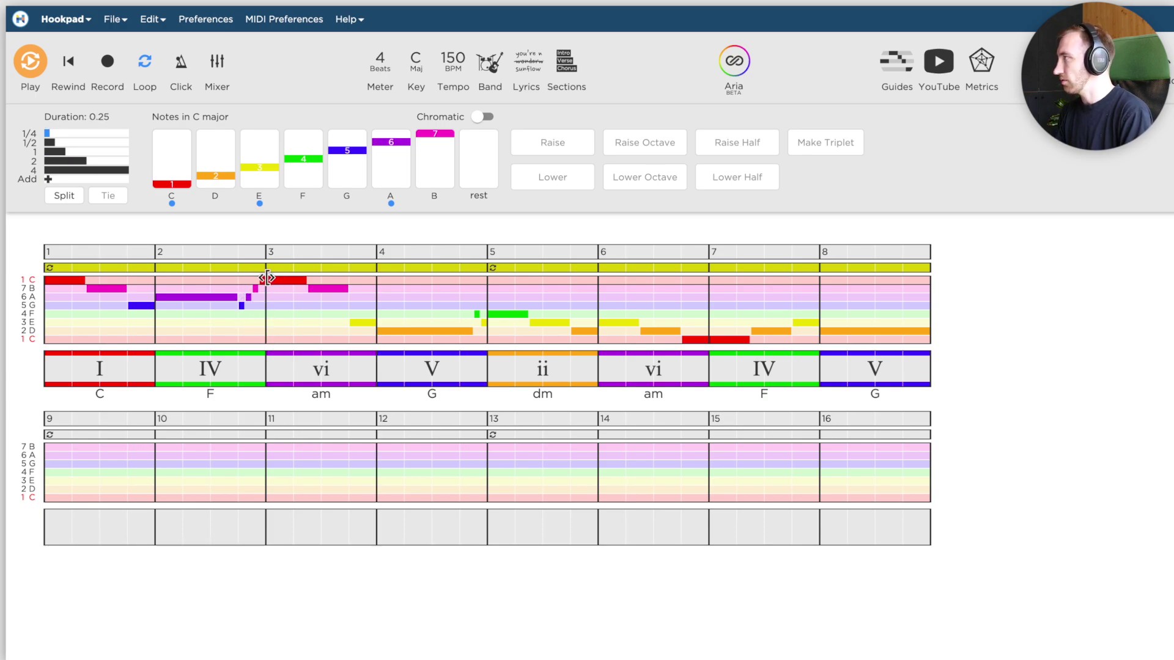
{"action": "left_click", "coordinate": [263, 280]}
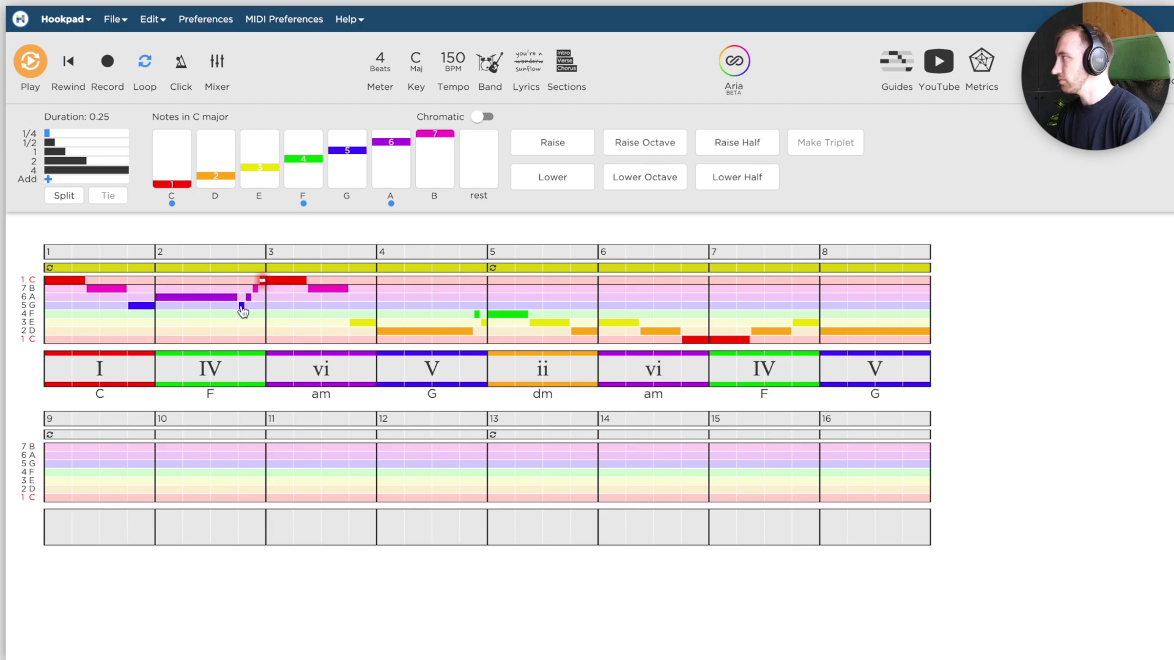
{"action": "key", "text": "Down"}
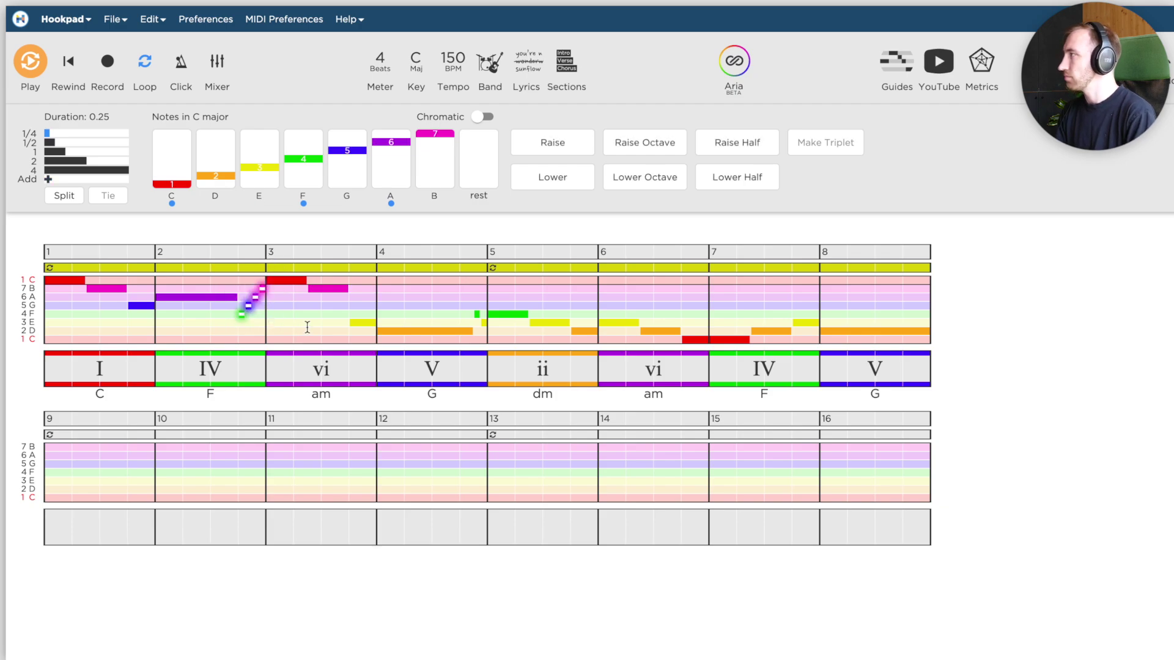
{"action": "key", "text": "space"}
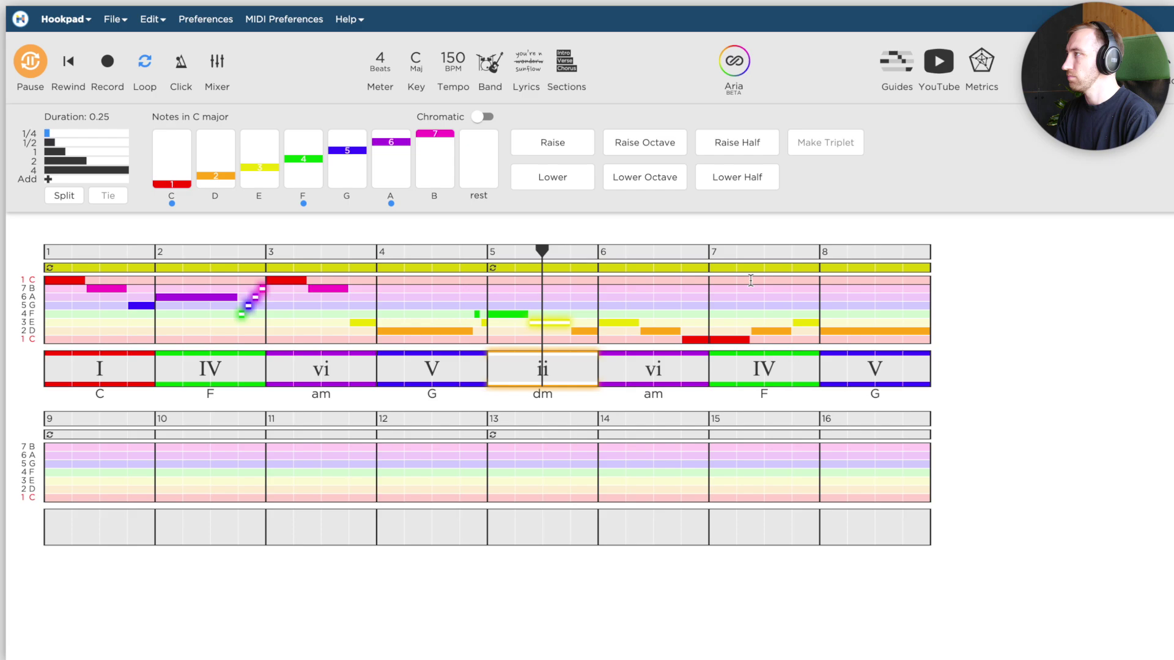
{"action": "left_click", "coordinate": [710, 307]}
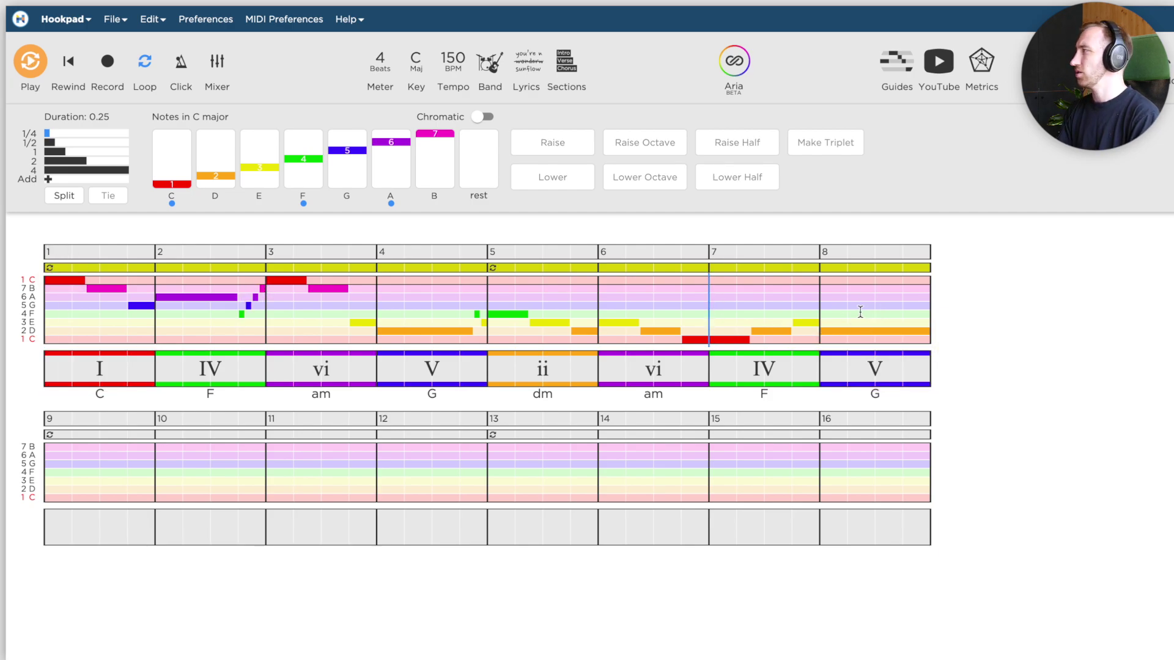
Step: Replace the long D in measure 8 with a descending run of quarter-beat notes D, C, B, A and G
{"action": "left_click", "coordinate": [858, 332]}
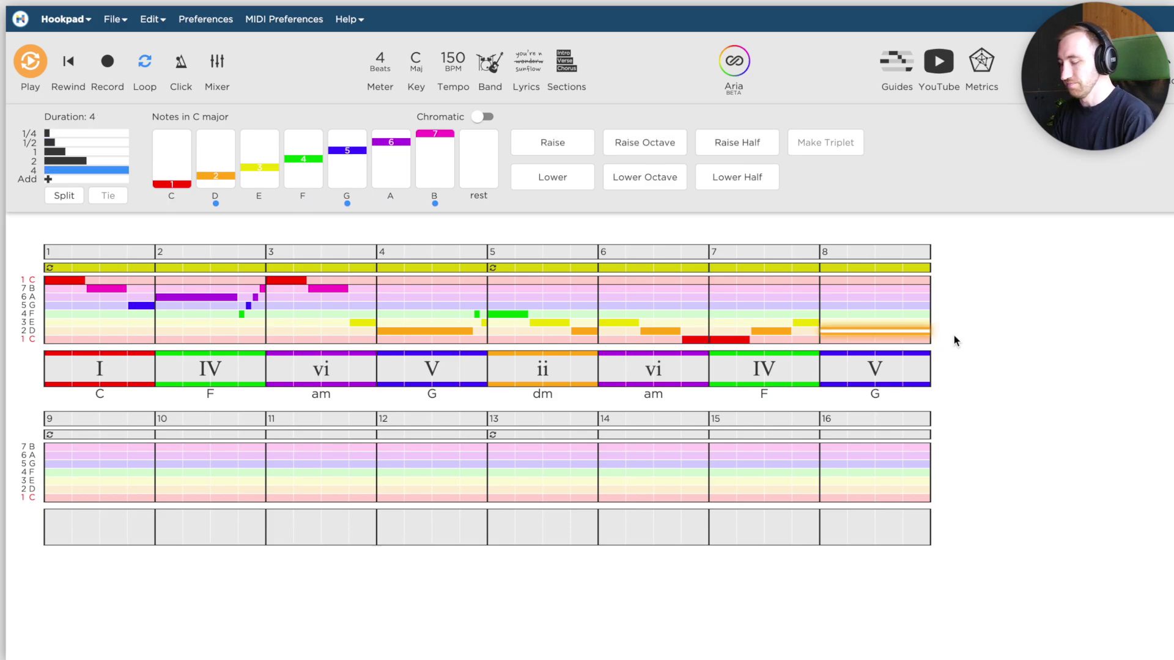
{"action": "key", "text": "BackSpace"}
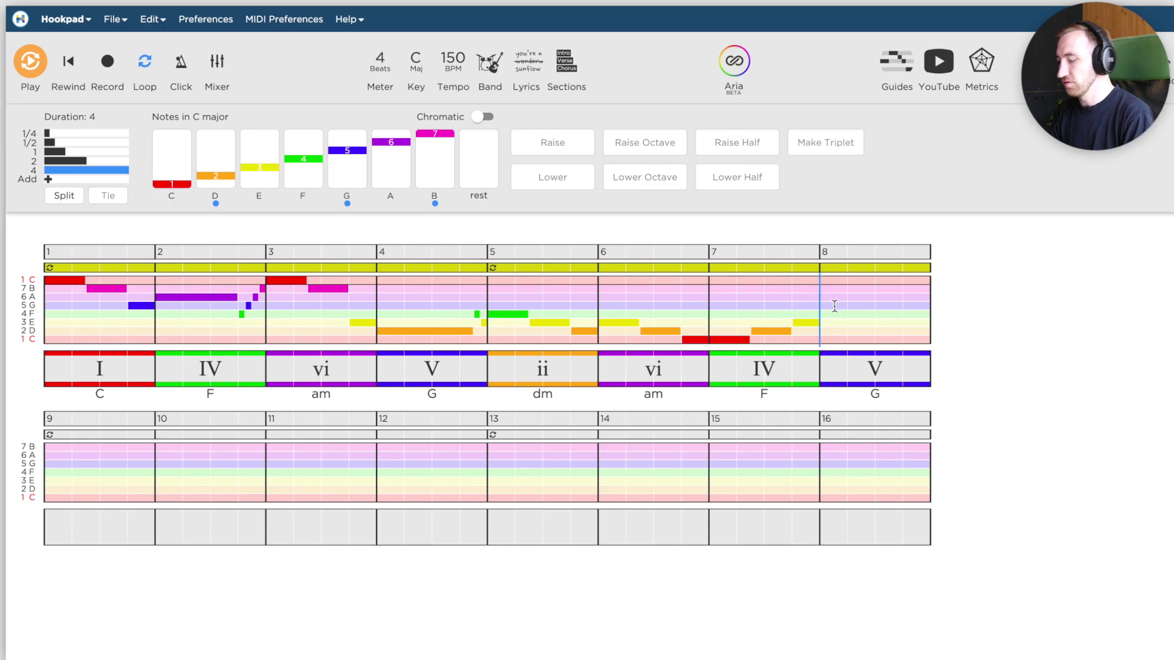
{"action": "key", "text": "ctrl+1"}
{"action": "key", "text": "2"}
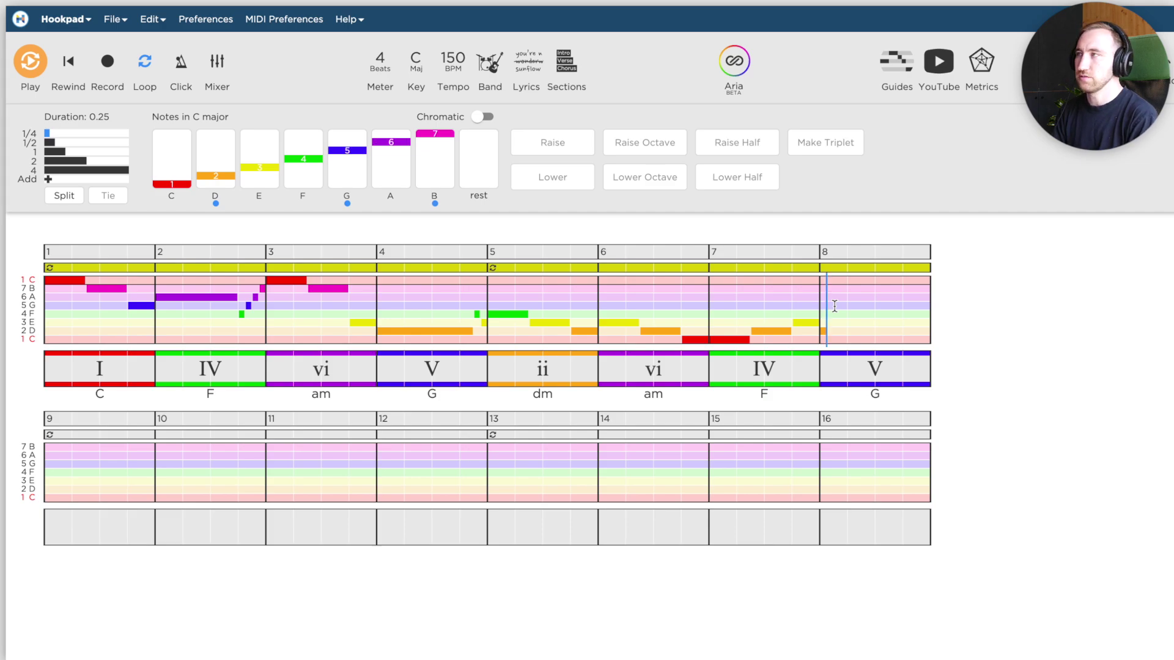
{"action": "key", "text": "1"}
{"action": "key", "text": "7"}
{"action": "key", "text": "6"}
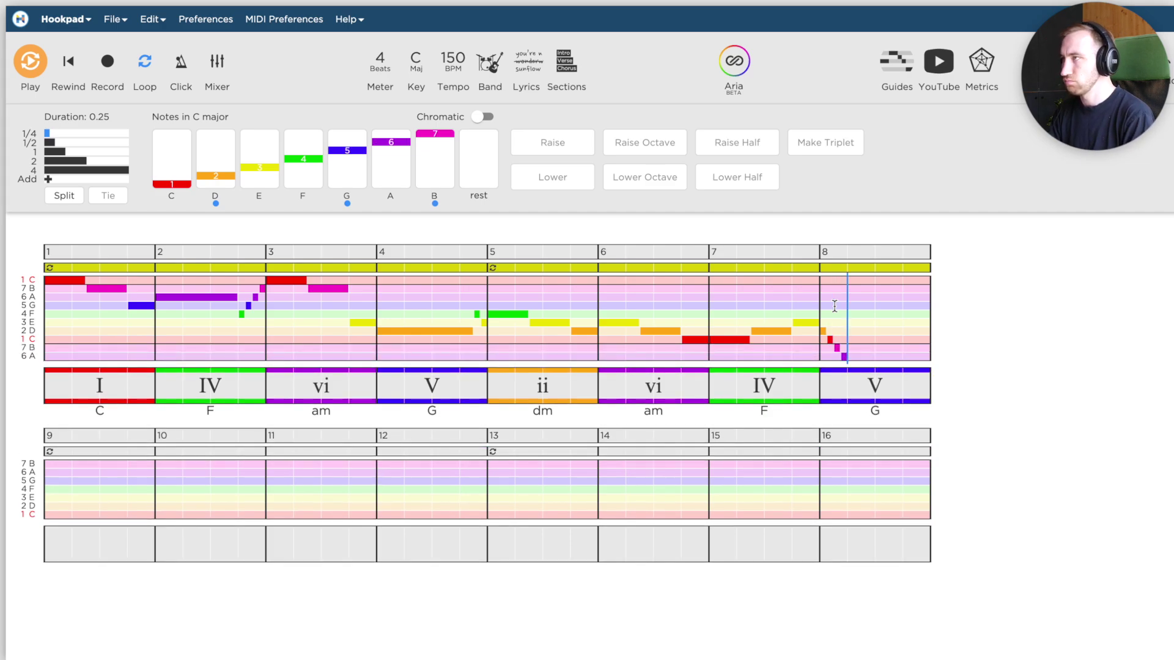
{"action": "key", "text": "5"}
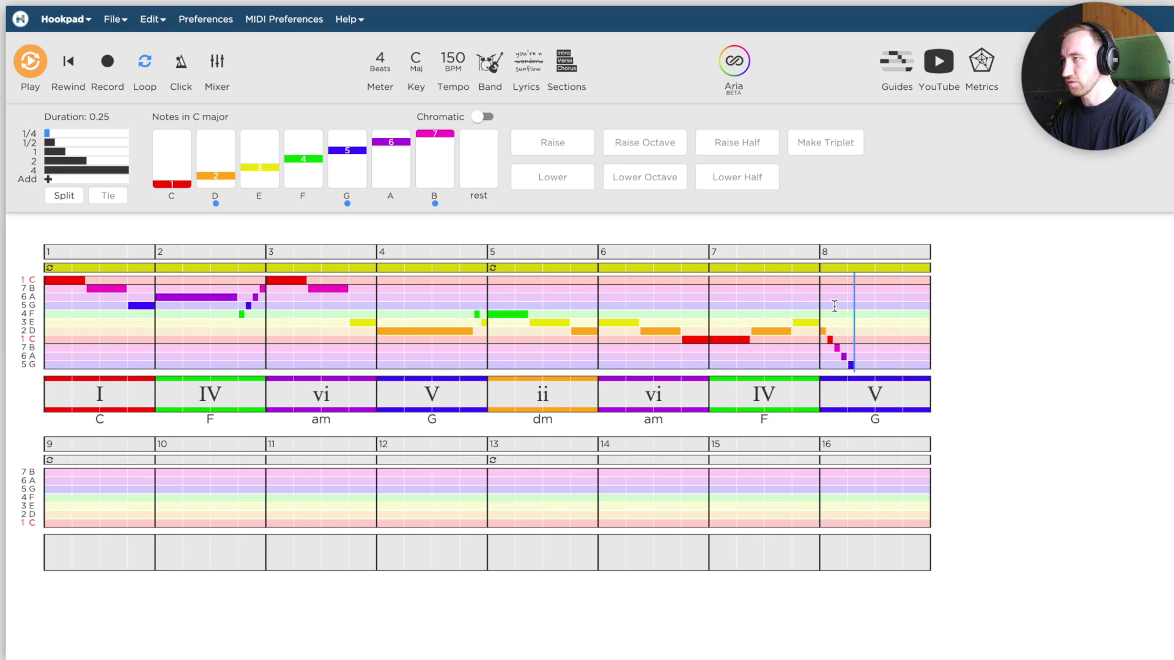
Step: Fill the rest of measure 8 with rising quarter-beat notes from the low A up to the high D
{"action": "key", "text": "6"}
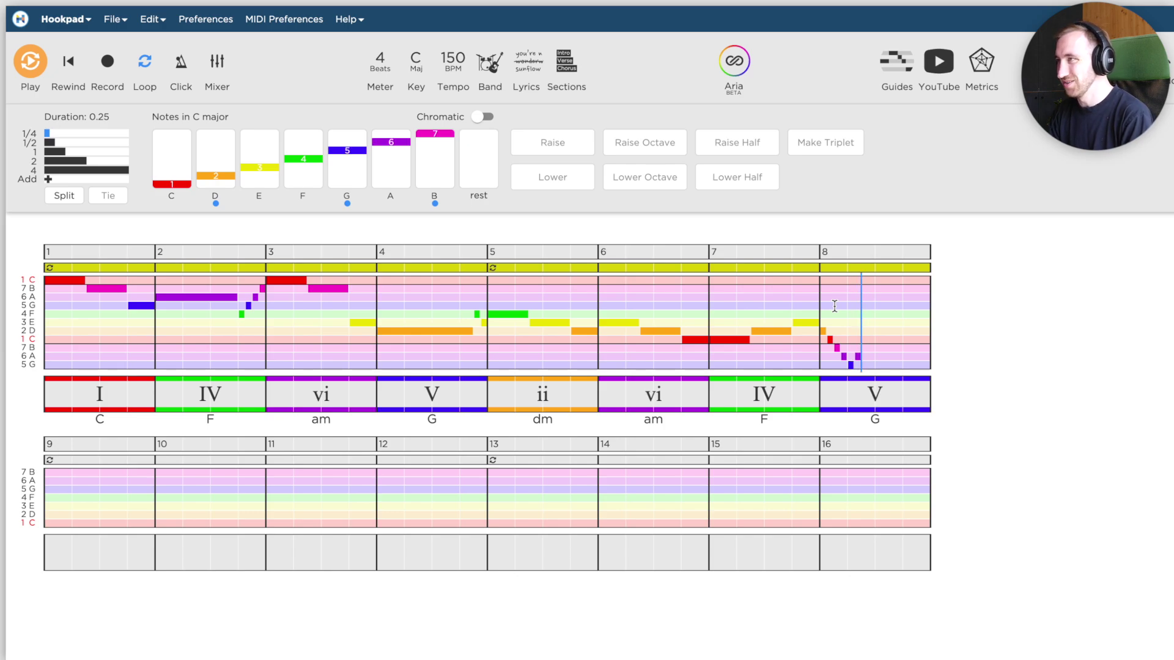
{"action": "key", "text": "7"}
{"action": "key", "text": "1"}
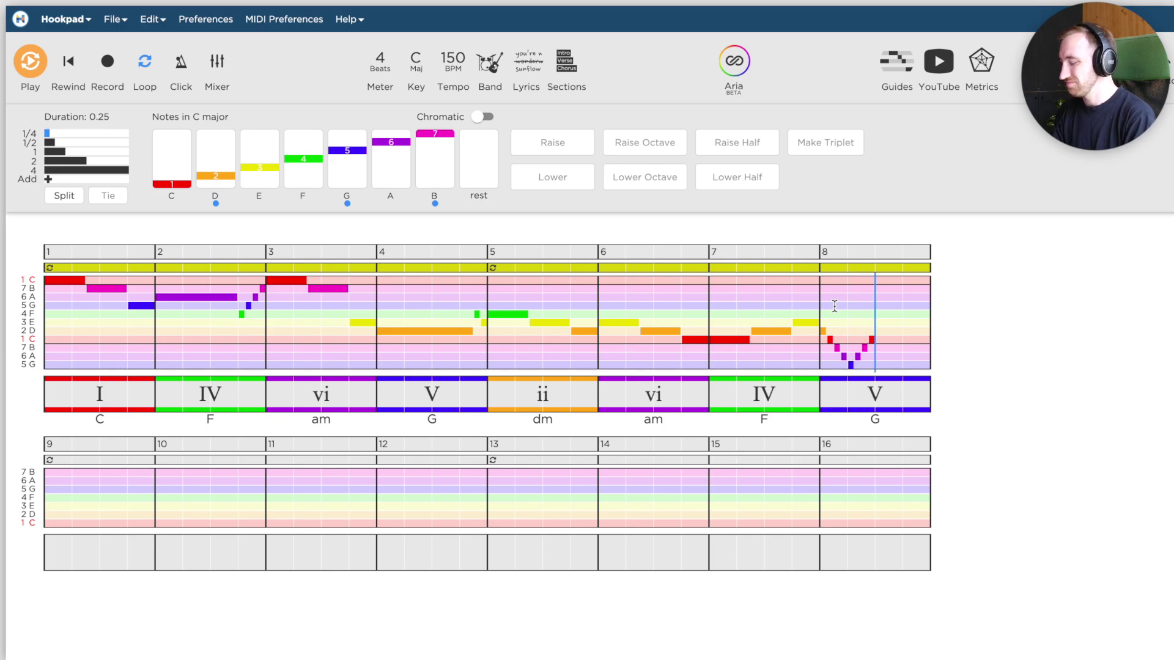
{"action": "key", "text": "2"}
{"action": "key", "text": "3"}
{"action": "key", "text": "4"}
{"action": "key", "text": "5"}
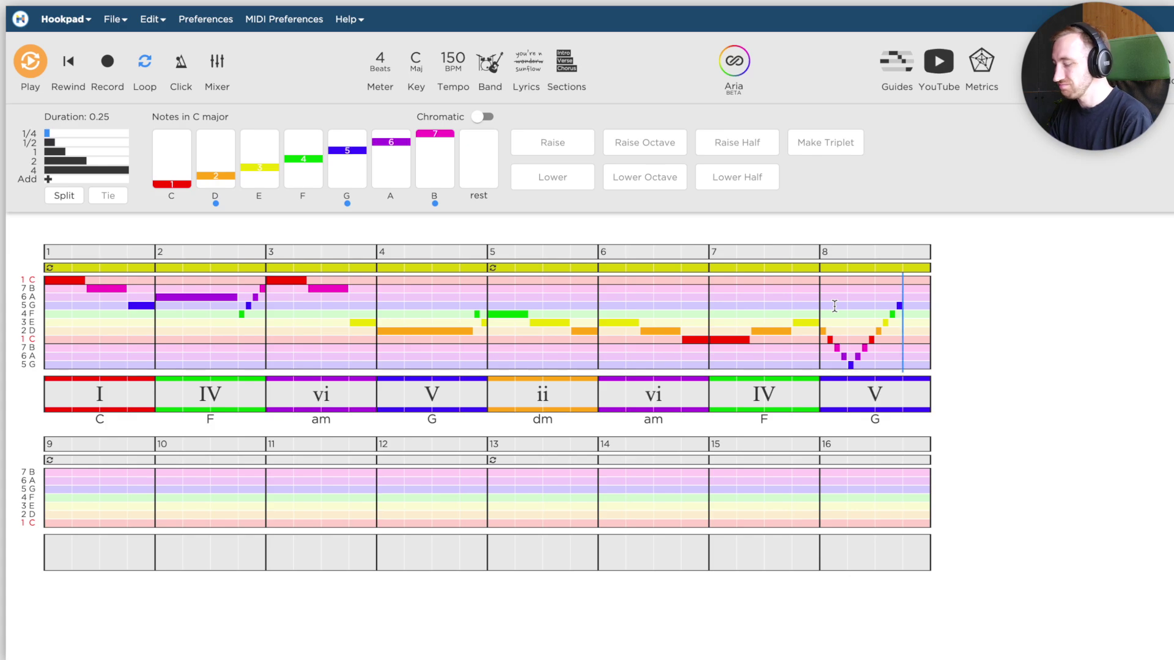
{"action": "key", "text": "6"}
{"action": "key", "text": "7"}
{"action": "key", "text": "1"}
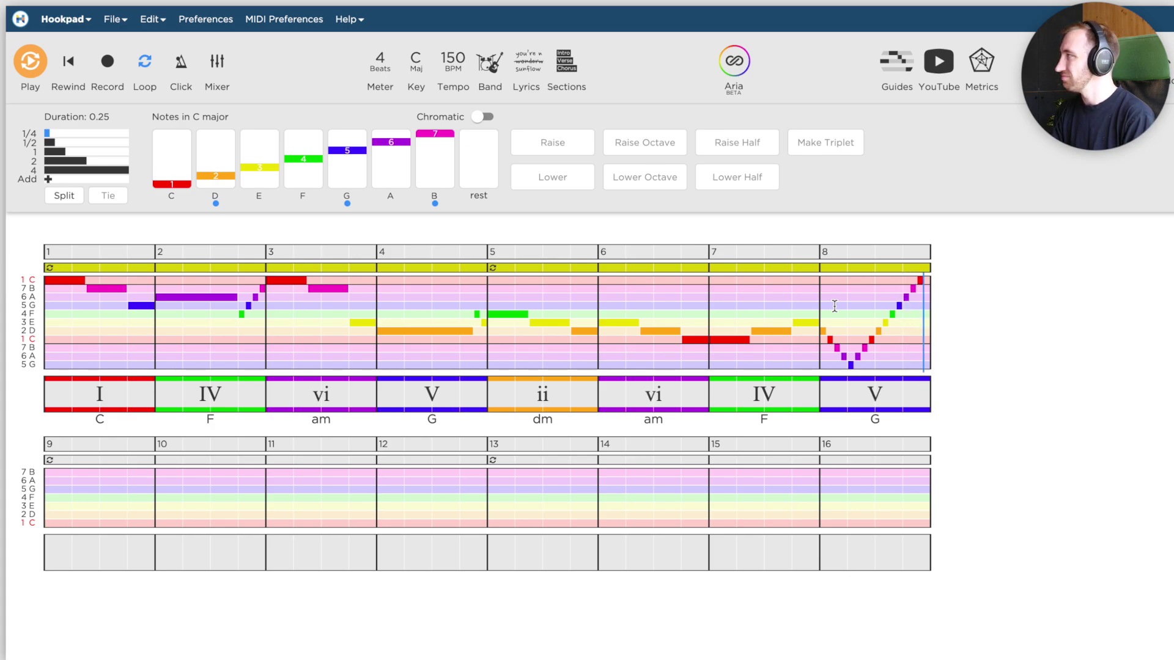
{"action": "key", "text": "2"}
Step: Lower the rising notes in measure 8 by two scale steps, making them run from low F up to B
{"action": "left_click", "coordinate": [926, 282]}
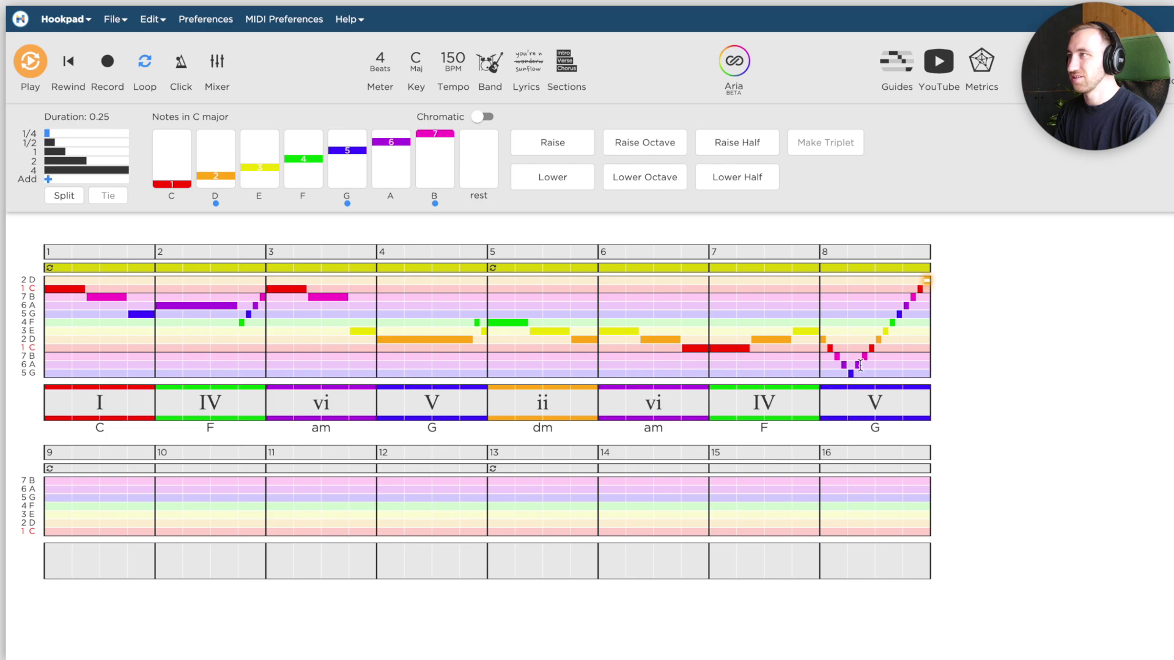
{"action": "left_click", "coordinate": [857, 365], "text": "shift"}
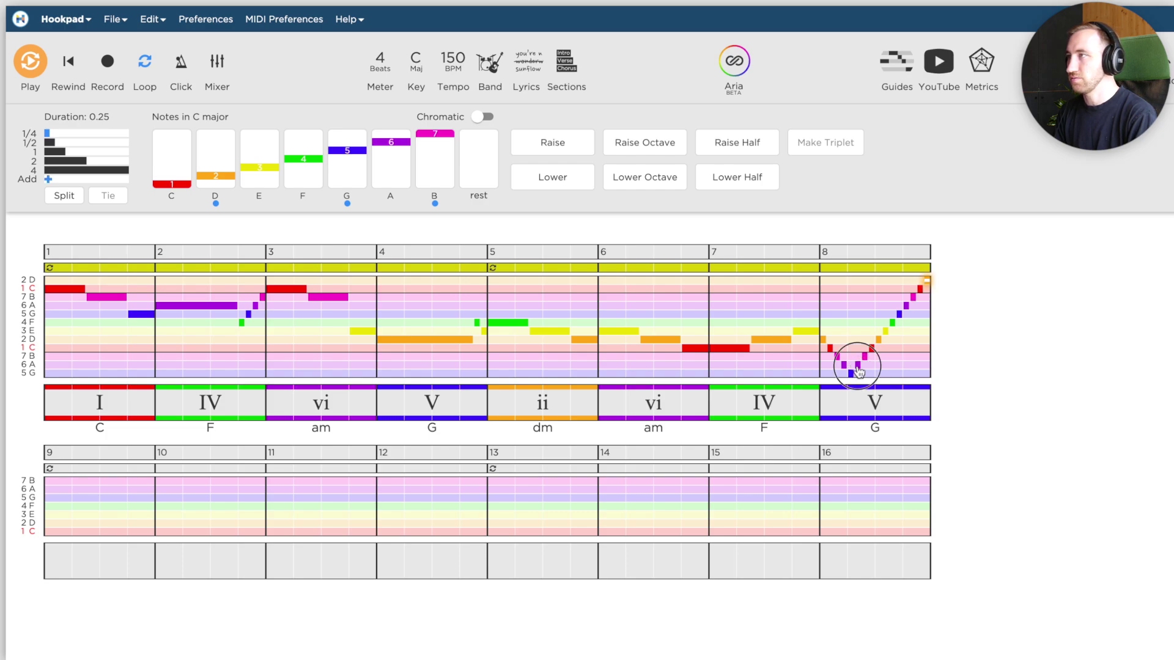
{"action": "key", "text": "Down"}
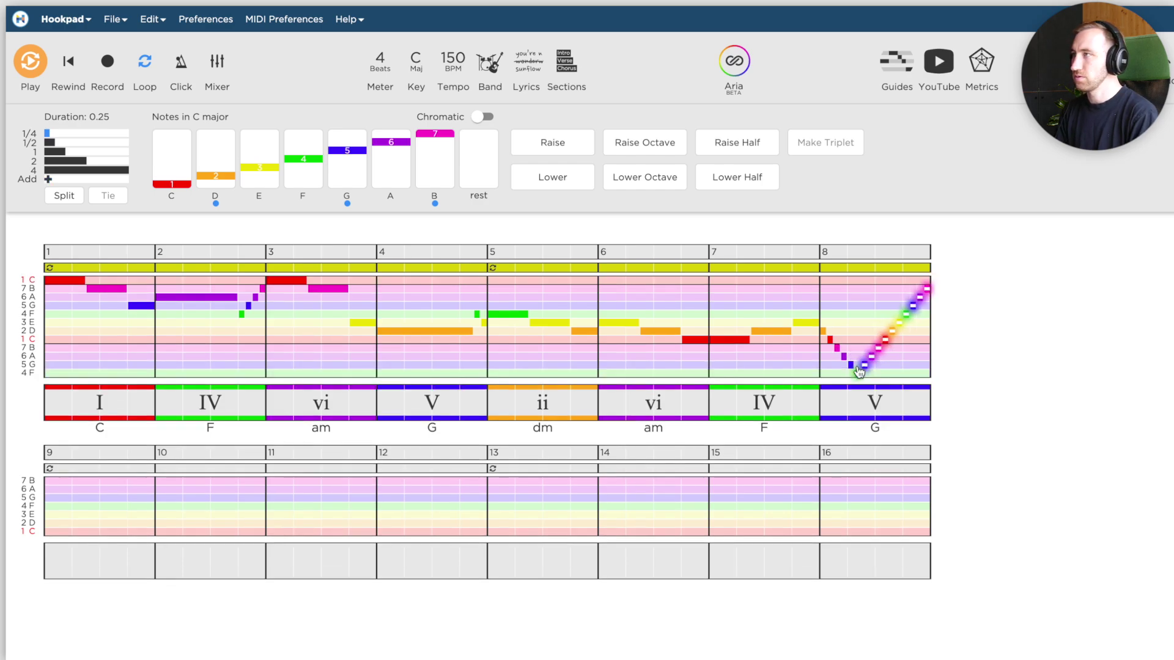
{"action": "left_click", "coordinate": [892, 288]}
{"action": "left_click", "coordinate": [926, 288]}
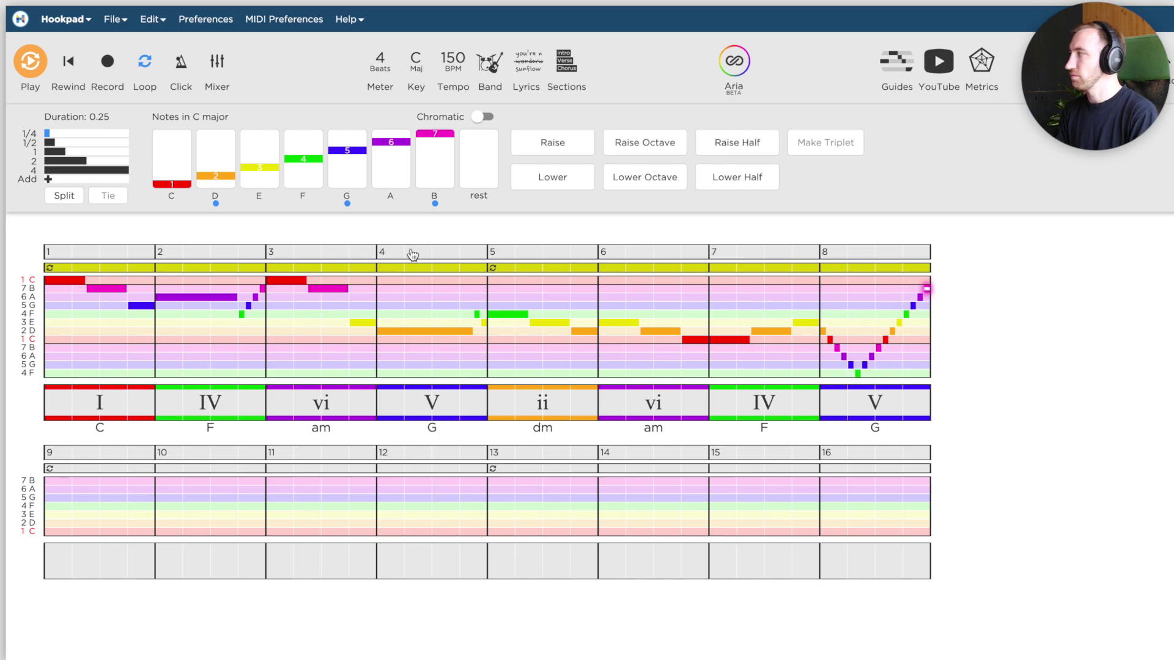
Step: Play back the melody from the start of measure 1 to hear the added runs
{"action": "left_click", "coordinate": [61, 282]}
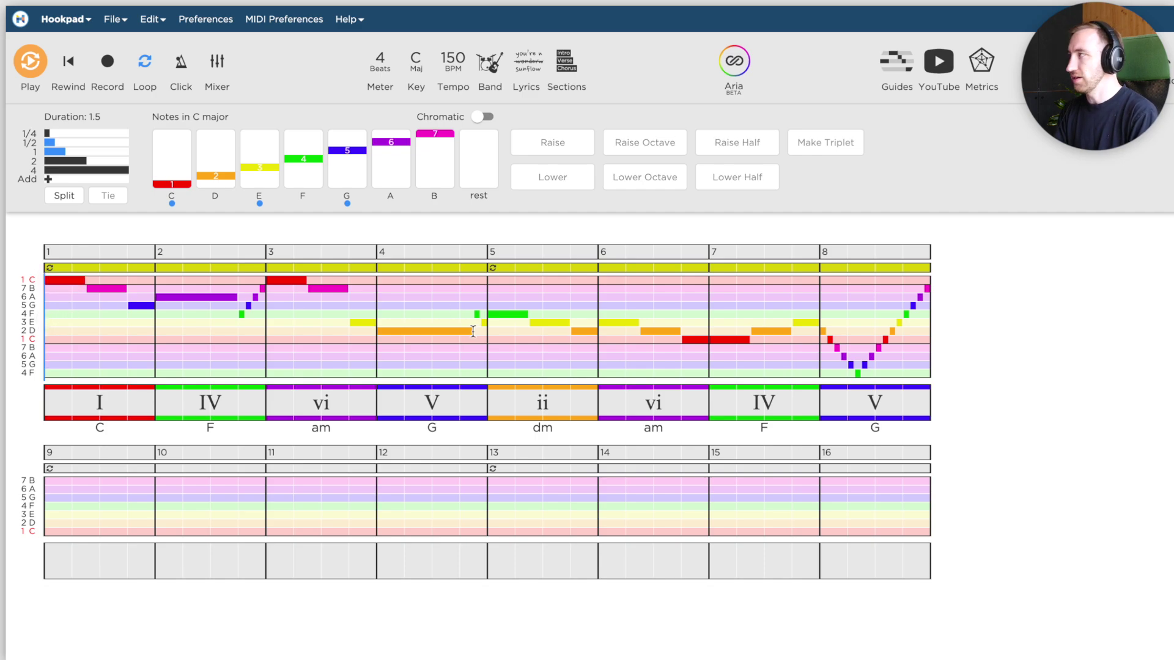
{"action": "key", "text": "space"}
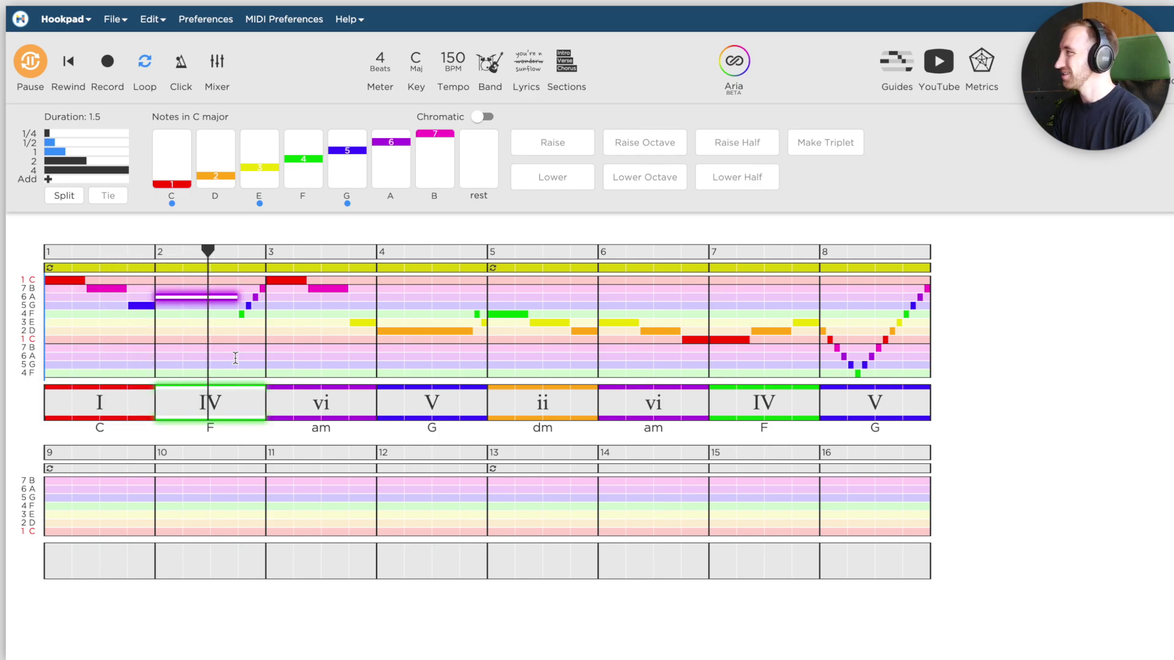
{"action": "key", "text": "space"}
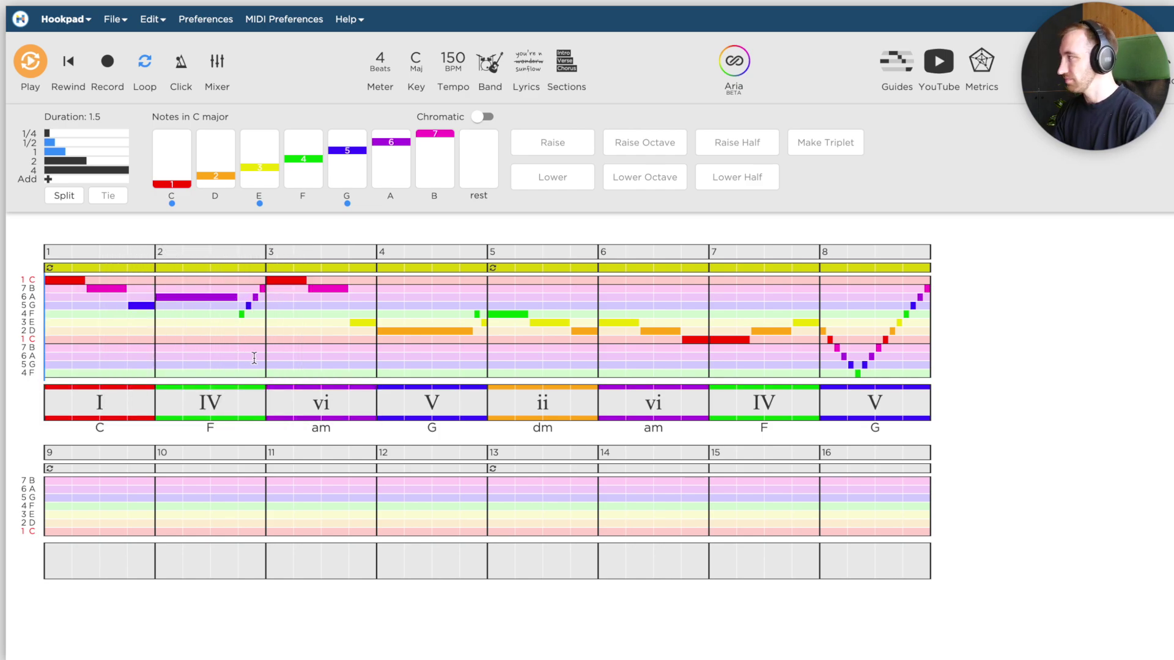
Step: Try shortening measure 2's long A to 2.5 beats with quarter-beat A and G notes before the rising run, and play it back
{"action": "left_click", "coordinate": [208, 299]}
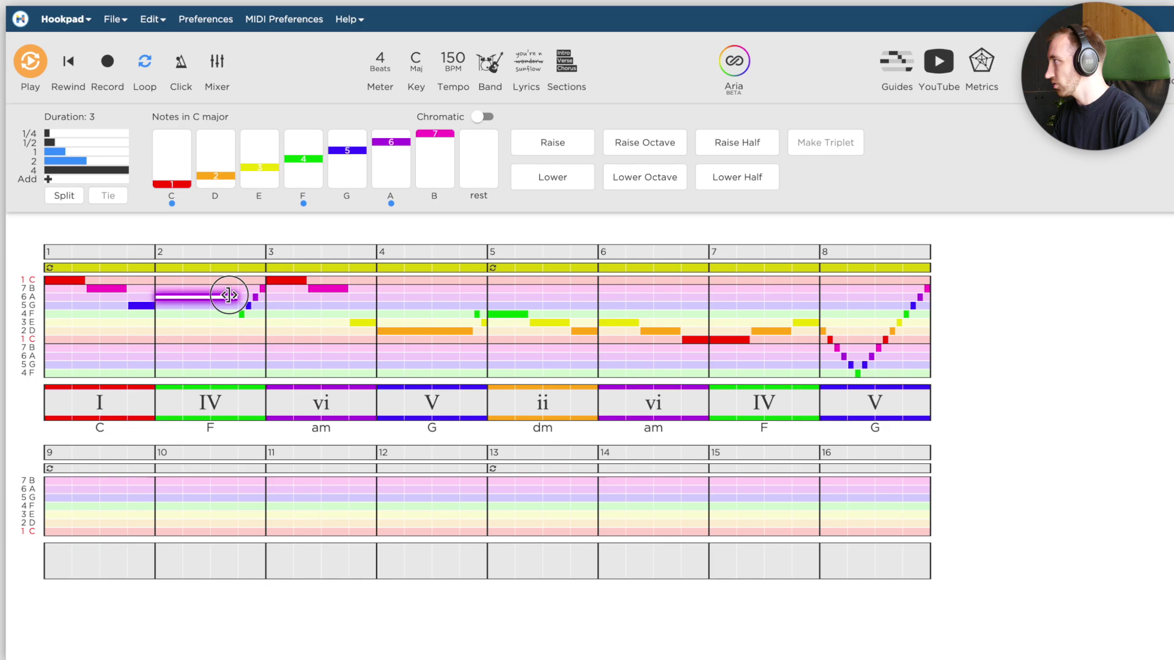
{"action": "left_click_drag", "start_coordinate": [230, 296], "coordinate": [215, 295]}
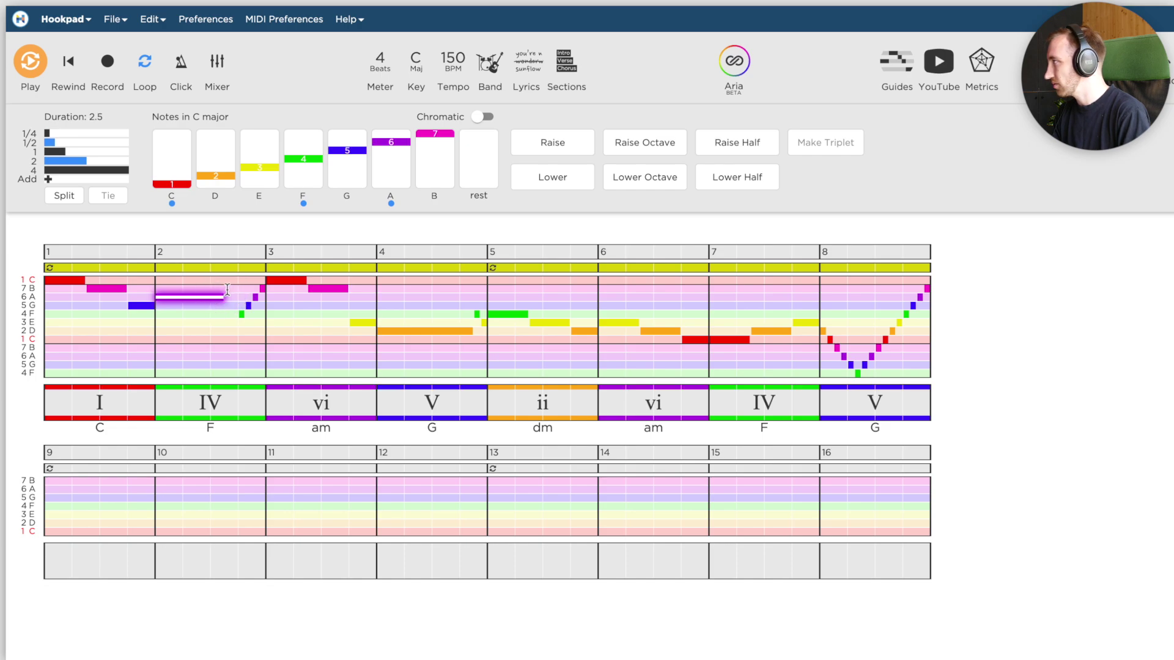
{"action": "left_click", "coordinate": [227, 289]}
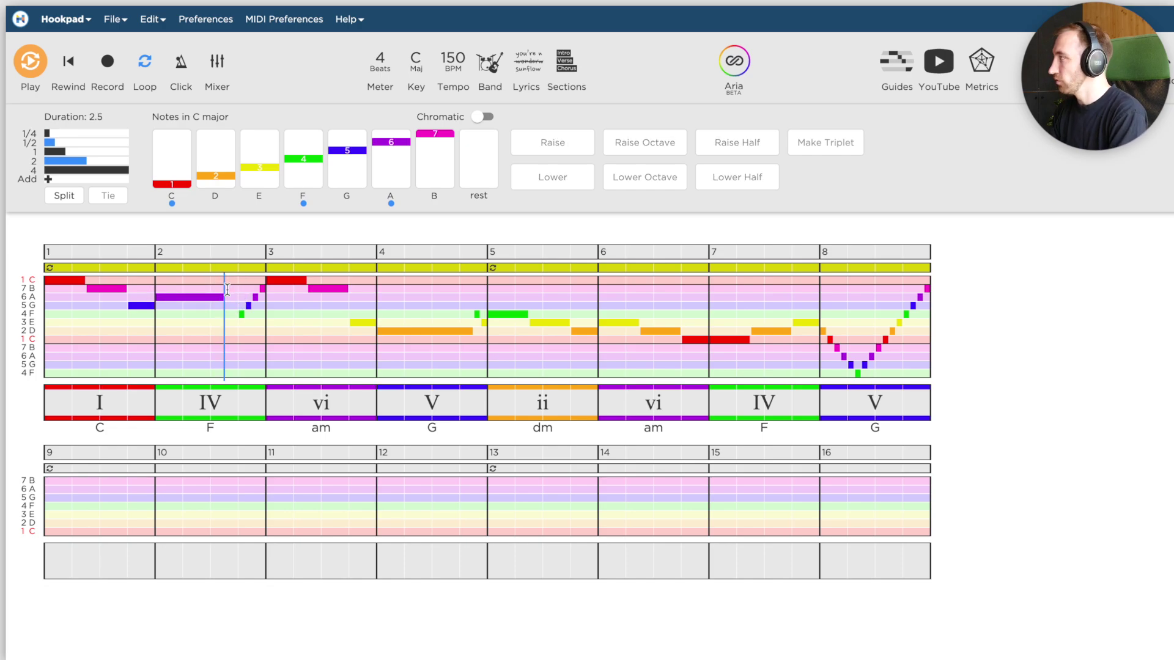
{"action": "key", "text": "q"}
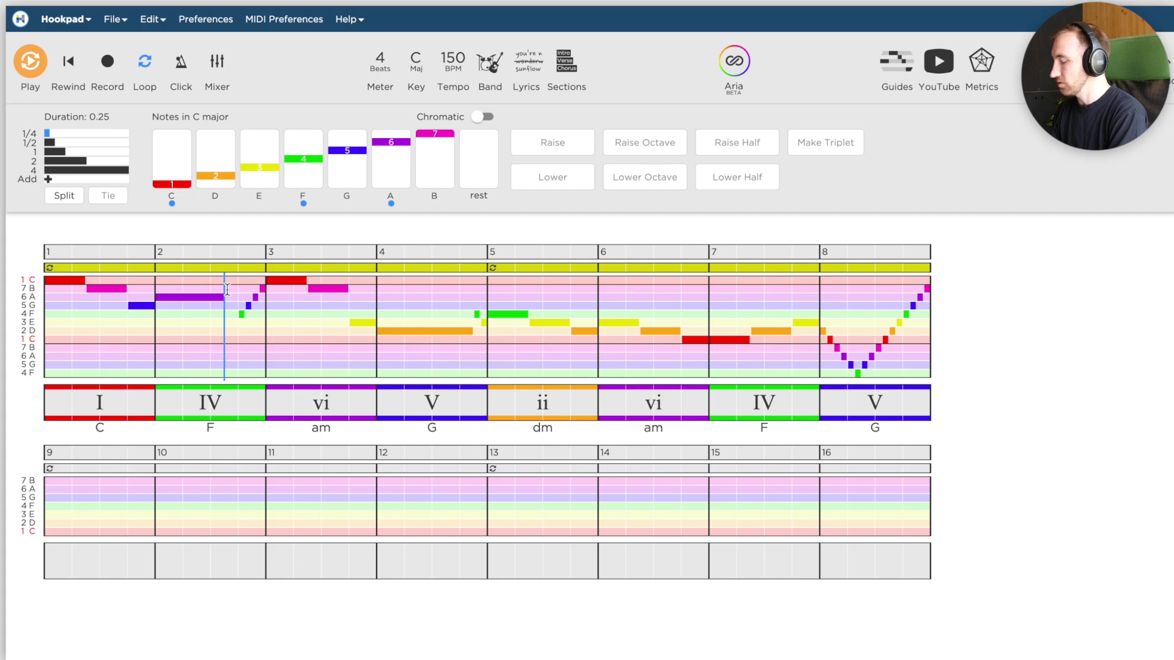
{"action": "key", "text": "6"}
{"action": "key", "text": "5"}
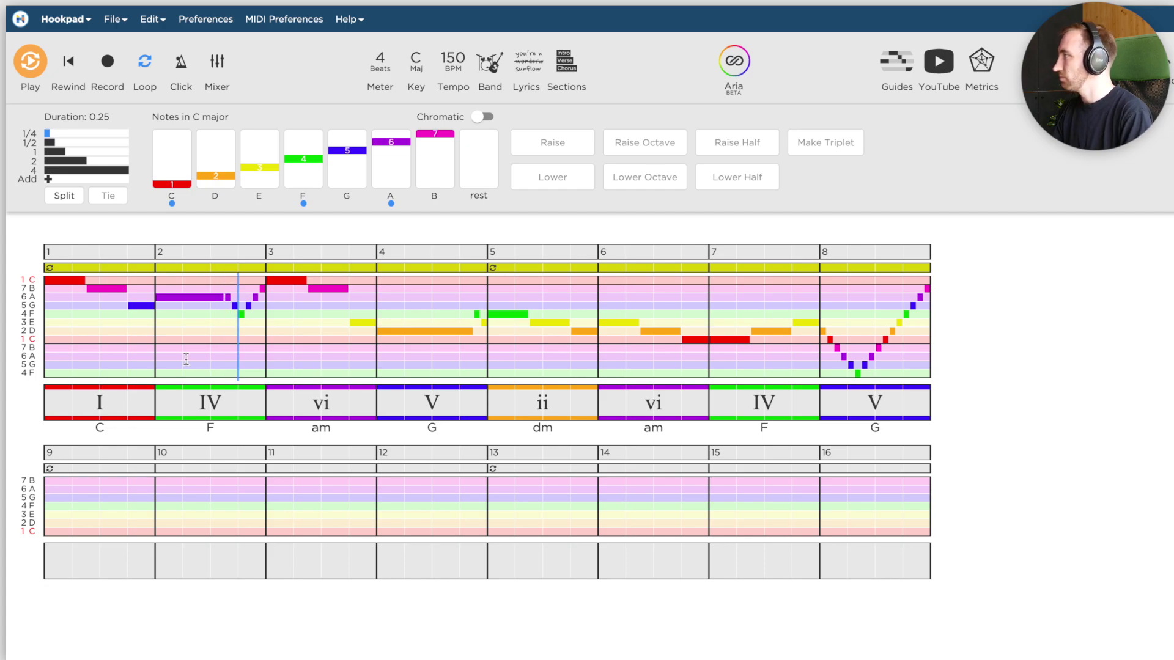
{"action": "key", "text": "space"}
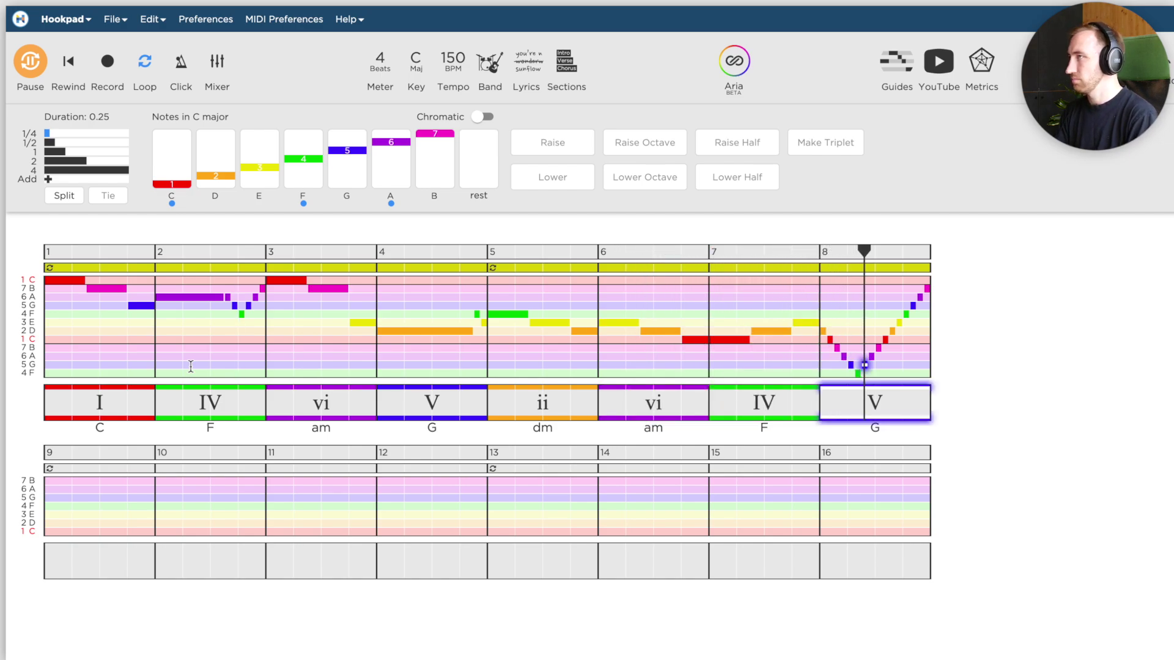
{"action": "key", "text": "space"}
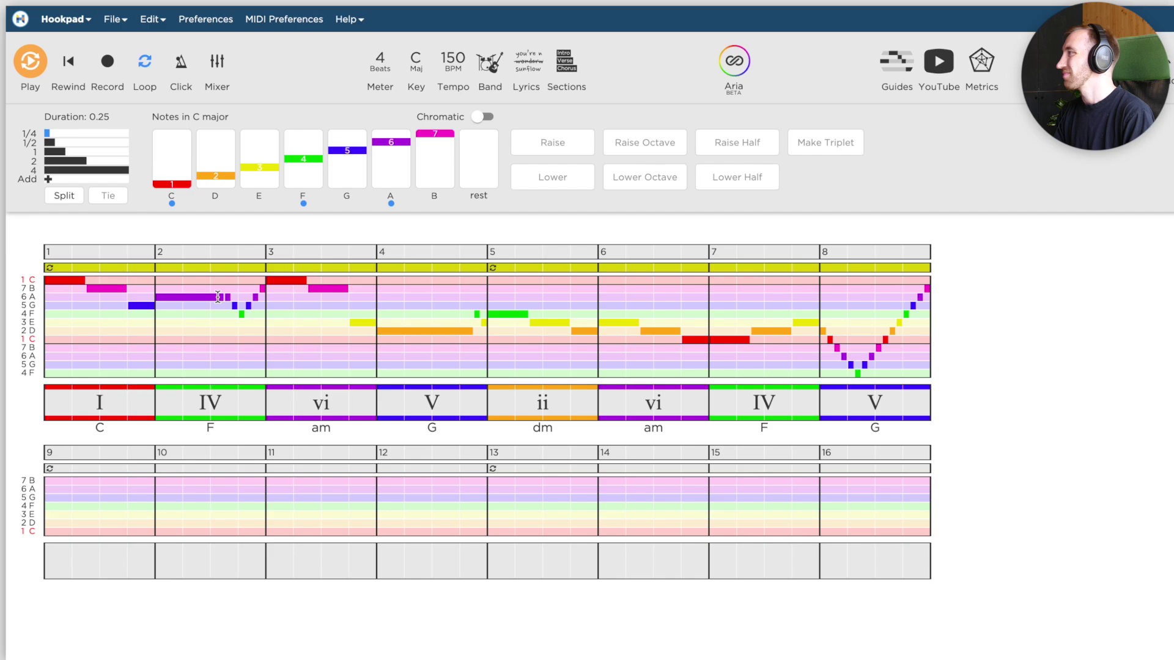
Step: Lengthen the long A in measure 2 to 3.25 beats over the short notes following it, and play the melody
{"action": "left_click", "coordinate": [214, 297]}
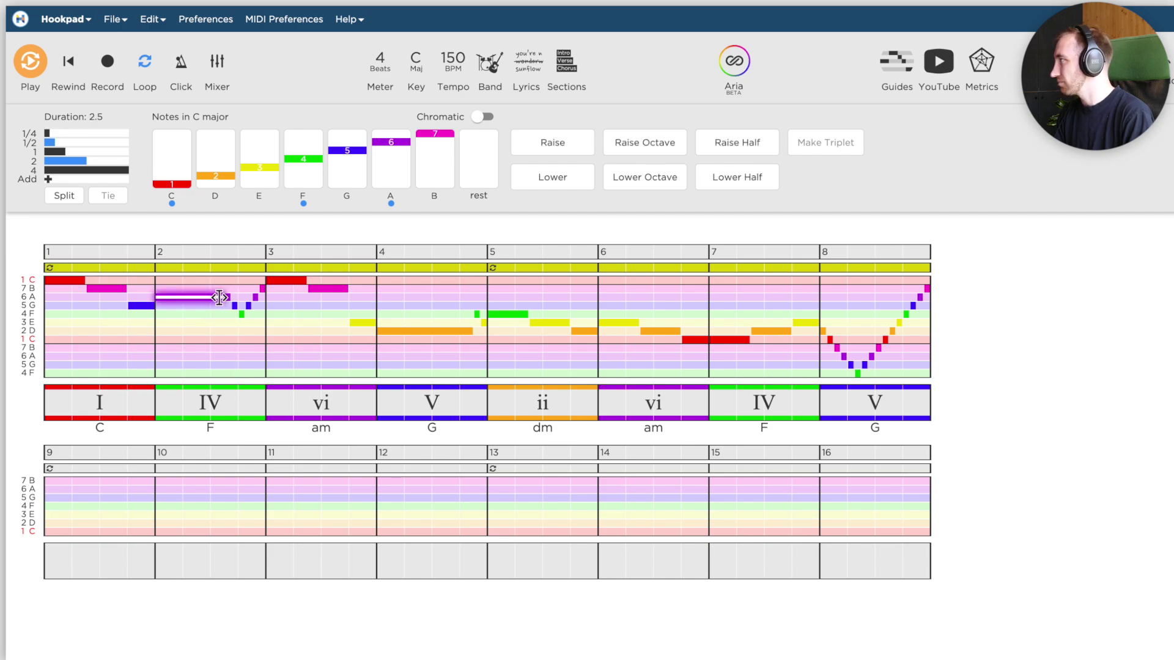
{"action": "left_click_drag", "start_coordinate": [219, 297], "coordinate": [244, 305]}
{"action": "key", "text": "space"}
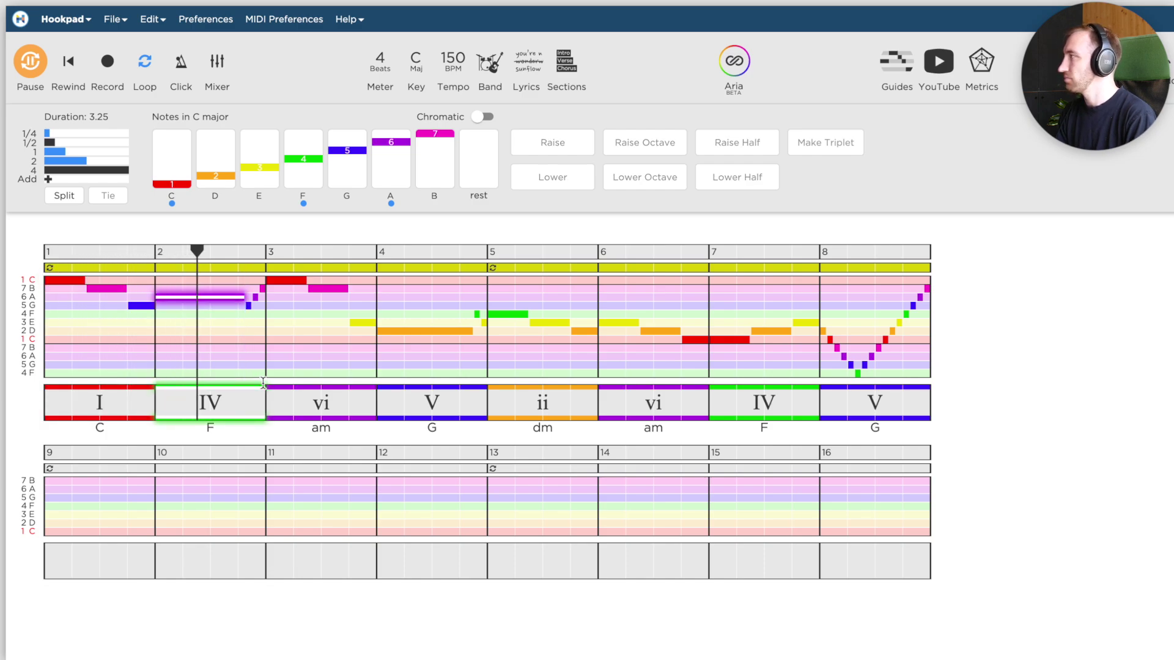
Step: Stop playback and undo the last lengthening of the long A in measure 2, restoring the short notes after it
{"action": "key", "text": "space"}
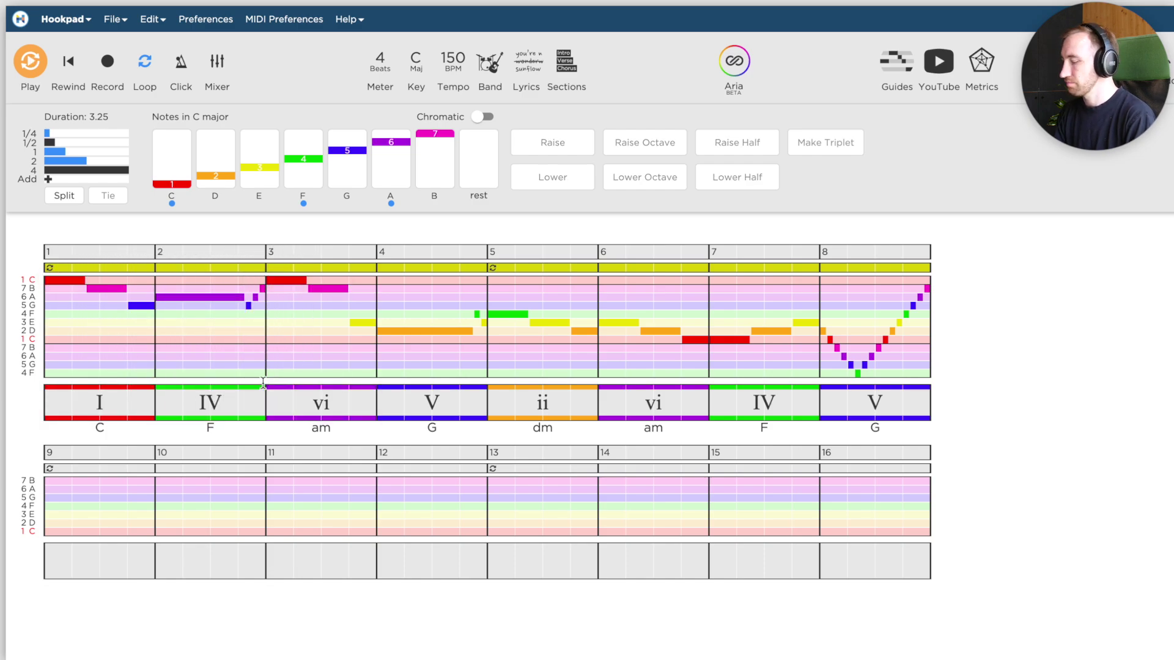
{"action": "key", "text": "ctrl+z"}
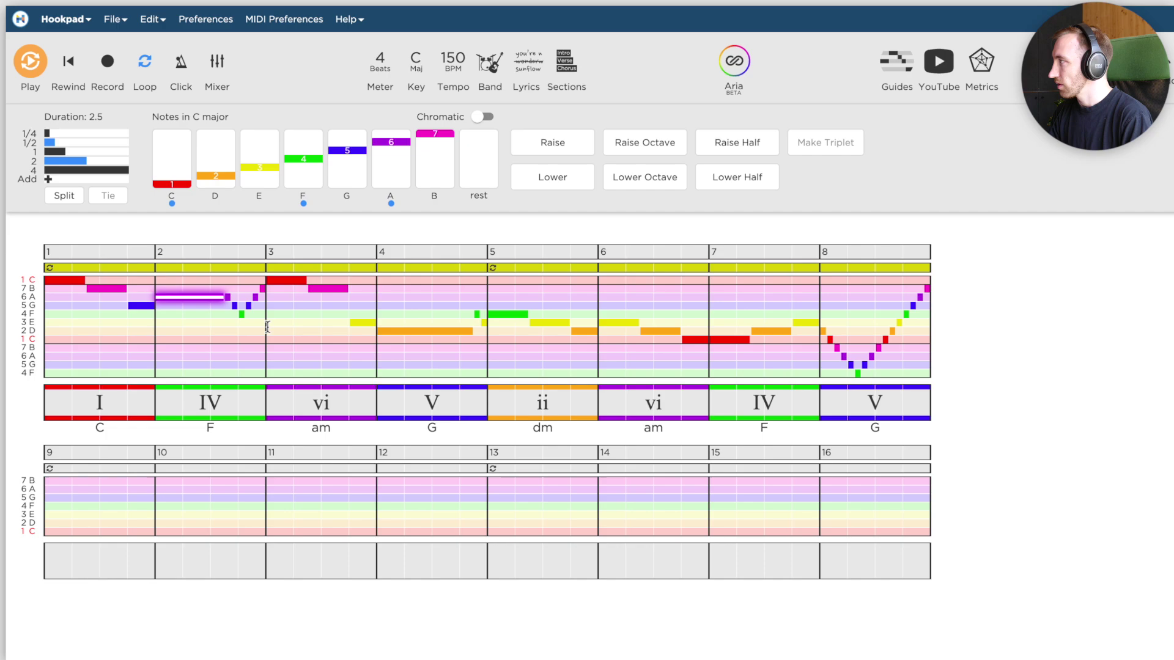
{"action": "left_click", "coordinate": [190, 324]}
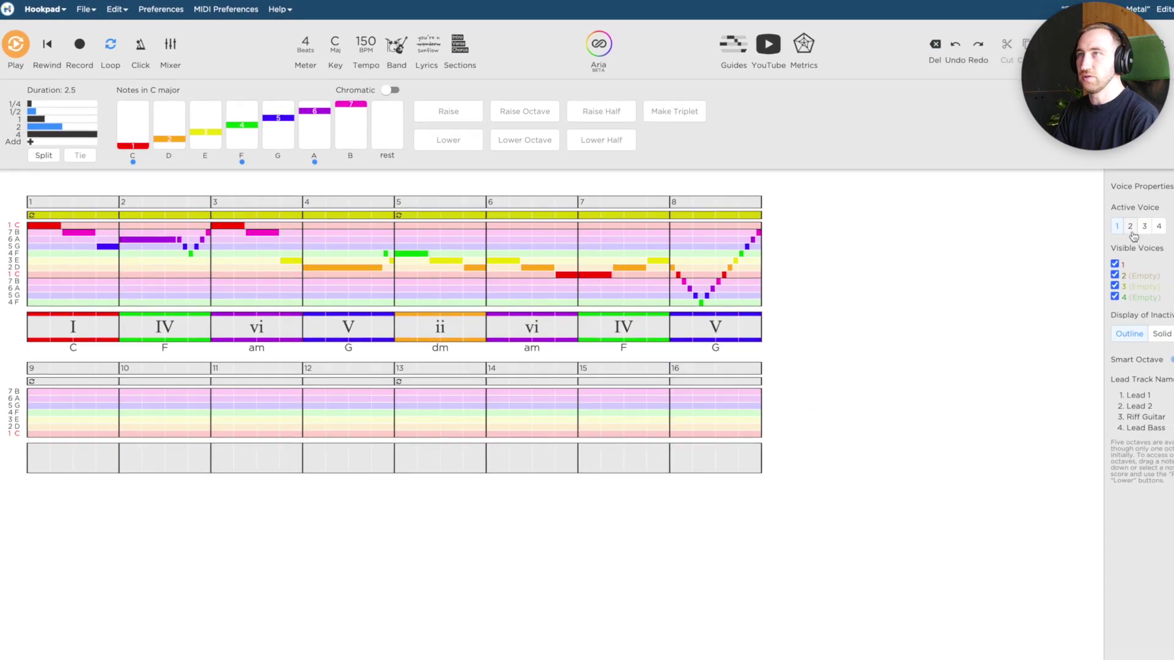
Step: Switch to voice 2 and enter quarter-beat notes C, E, C, D and C from the start of measure 1
{"action": "left_click", "coordinate": [1131, 226]}
{"action": "left_click", "coordinate": [33, 253]}
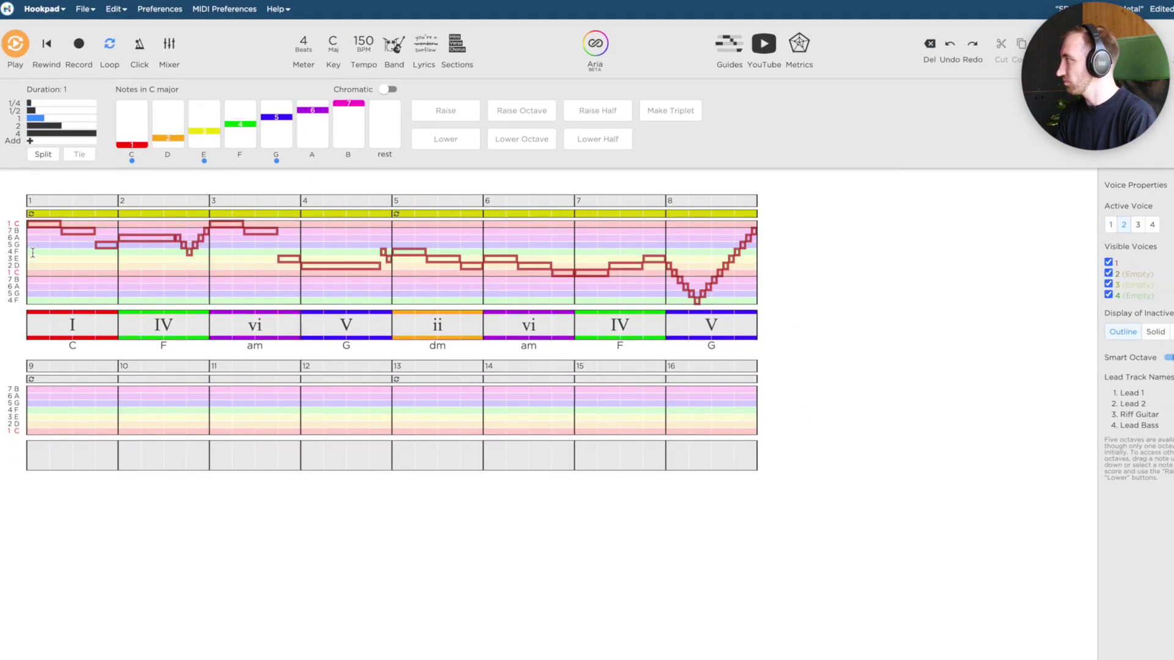
{"action": "key", "text": "1"}
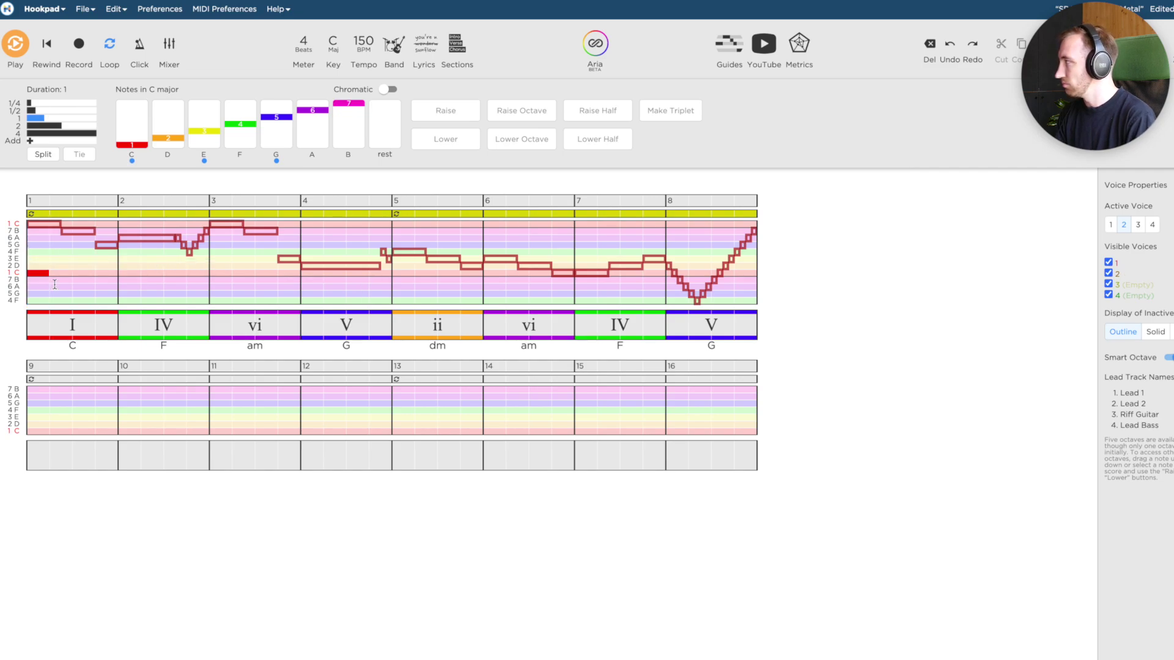
{"action": "left_click_drag", "start_coordinate": [49, 274], "coordinate": [32, 275]}
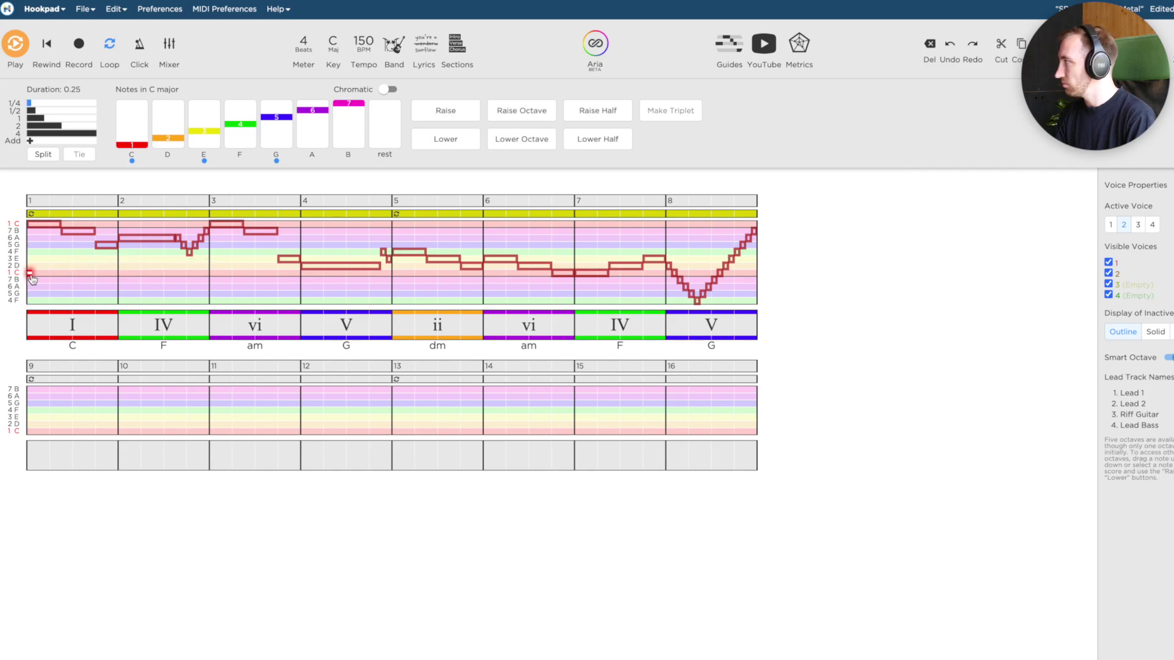
{"action": "left_click", "coordinate": [34, 263]}
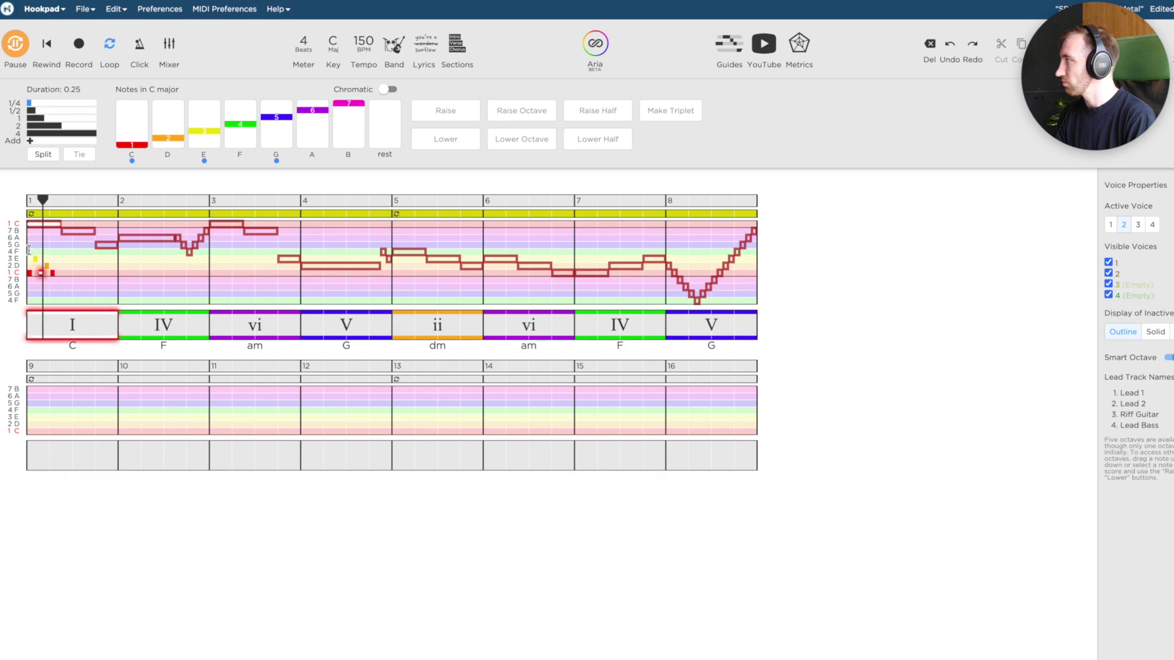
Step: Solo the Lead 2 track in the mixer and close the mixer
{"action": "left_click", "coordinate": [170, 45]}
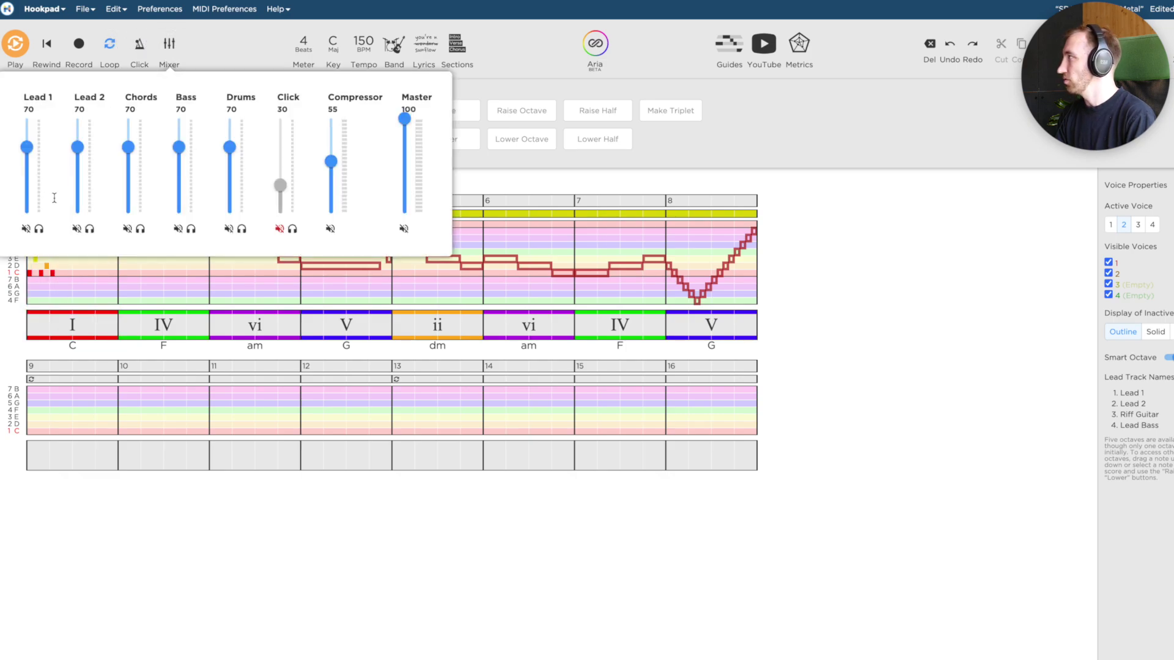
{"action": "left_click", "coordinate": [90, 229]}
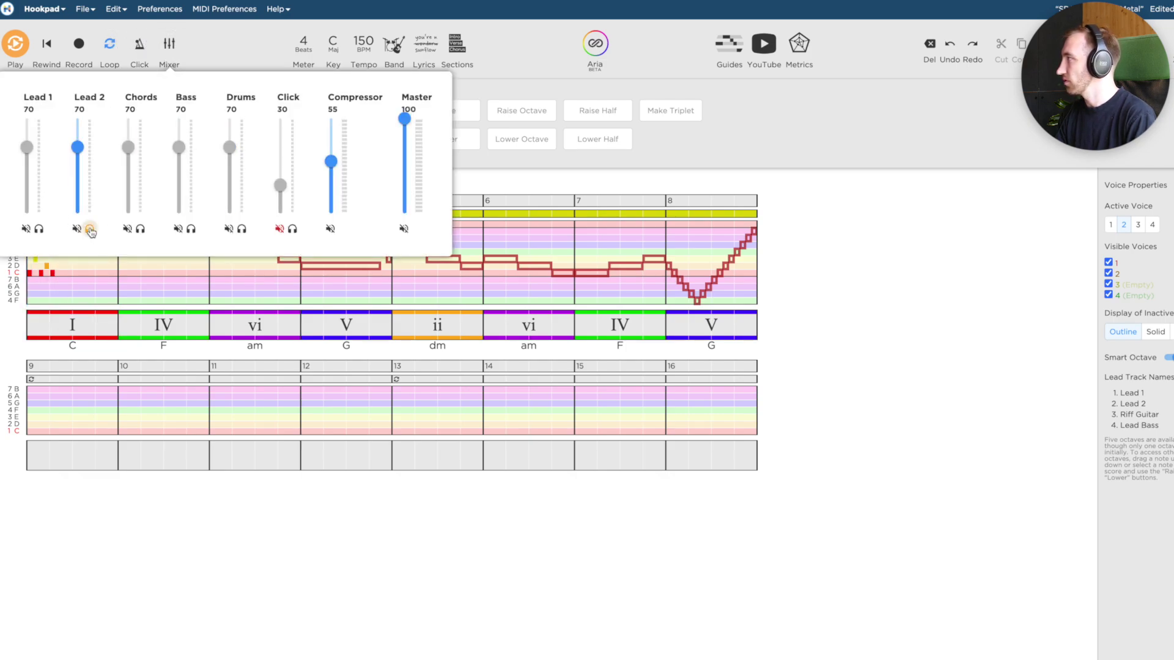
{"action": "left_click", "coordinate": [46, 259]}
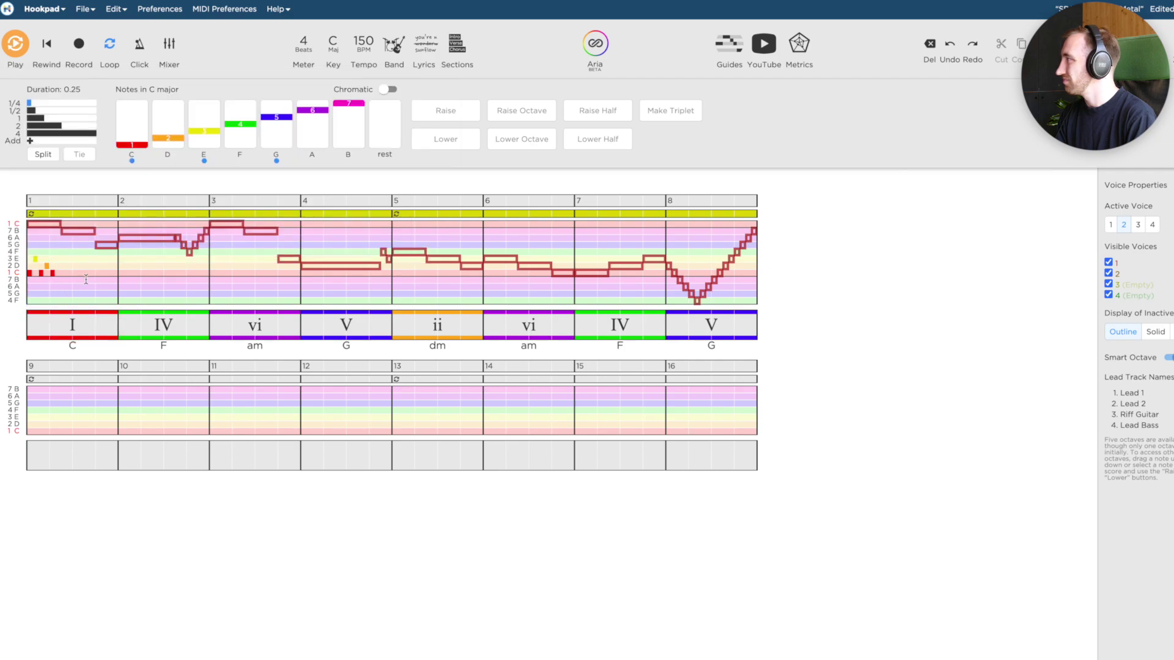
Step: Change the second, third and fourth notes of the voice 2 pattern in measure 1 to low G, E and C
{"action": "left_click", "coordinate": [36, 261]}
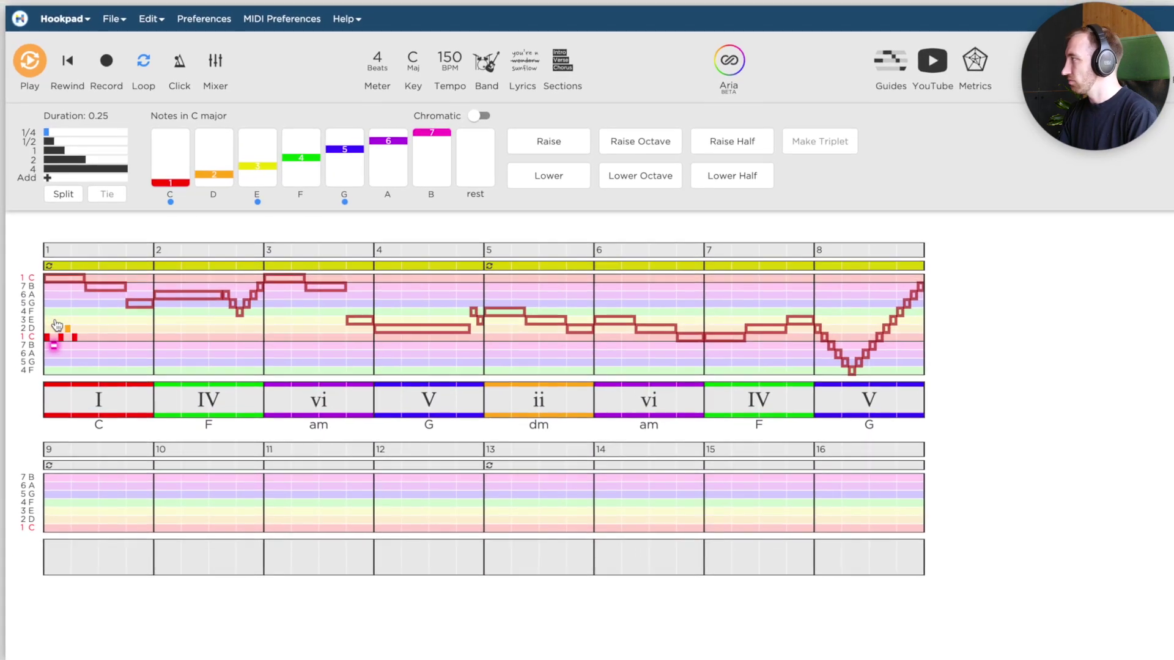
{"action": "key", "text": "4"}
{"action": "key", "text": "Up"}
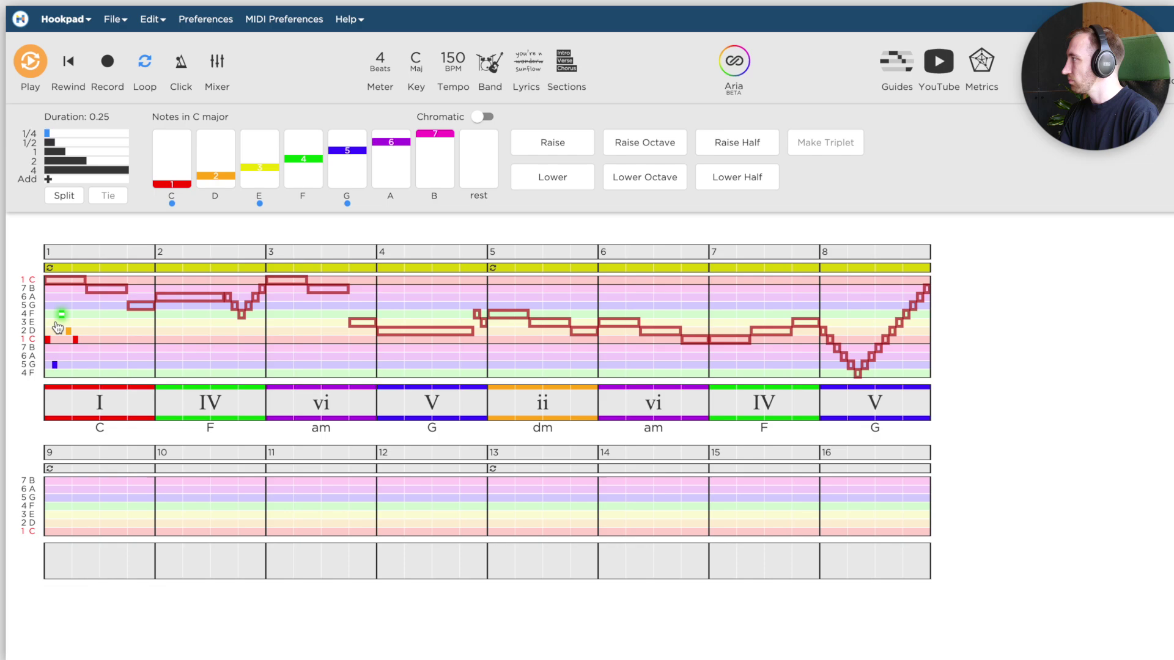
{"action": "key", "text": "5"}
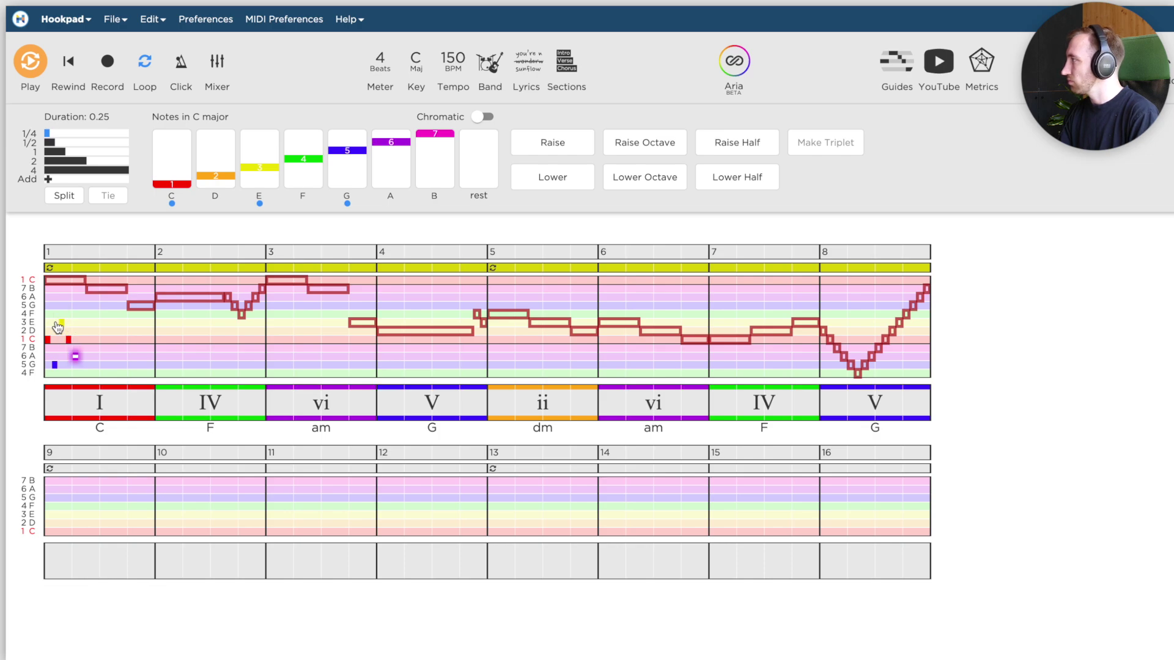
Step: Continue the voice 2 pattern in measure 1 with quarter-beat low G, C, D, C and low G, and play it back
{"action": "key", "text": "Escape"}
{"action": "key", "text": "1"}
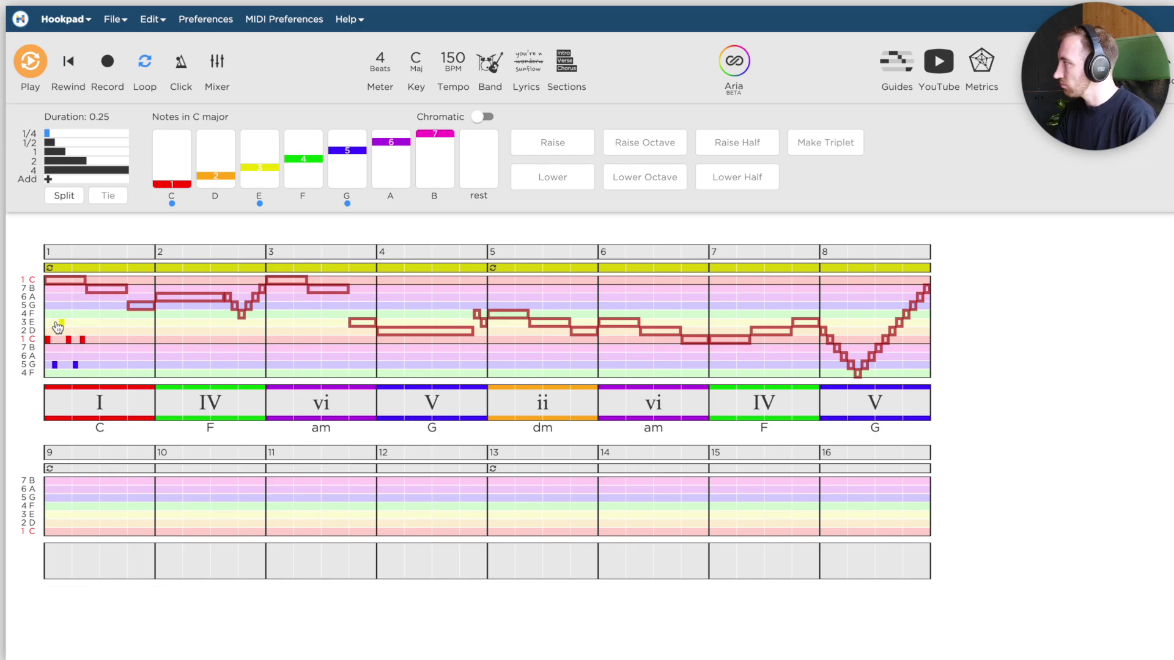
{"action": "key", "text": "1"}
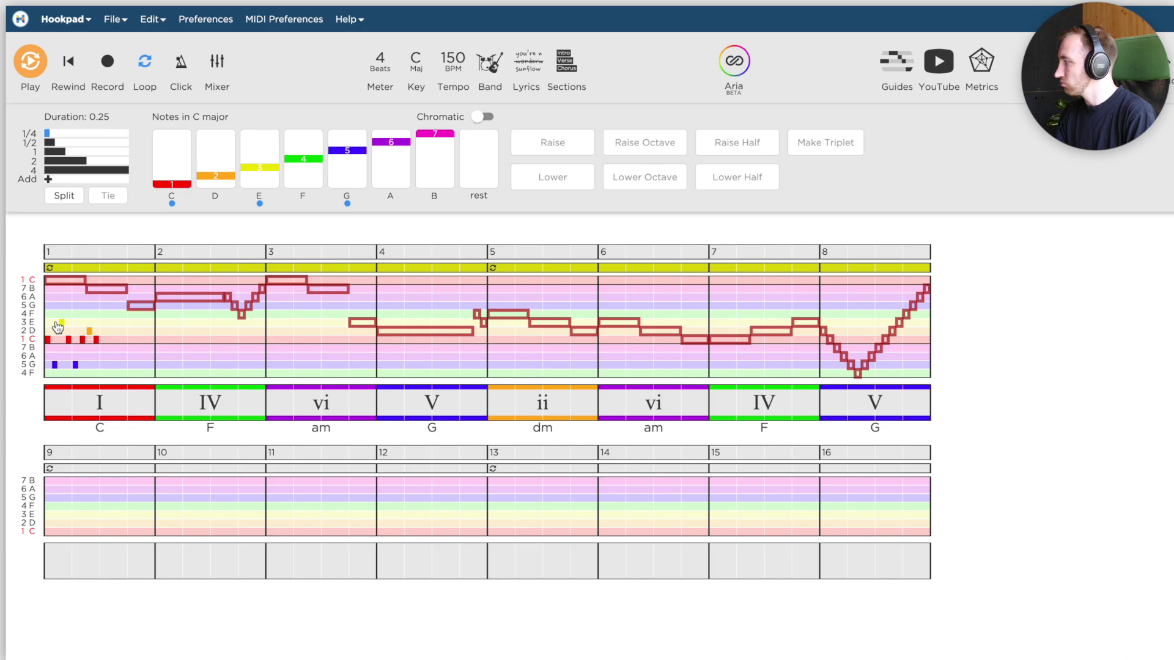
{"action": "key", "text": "5"}
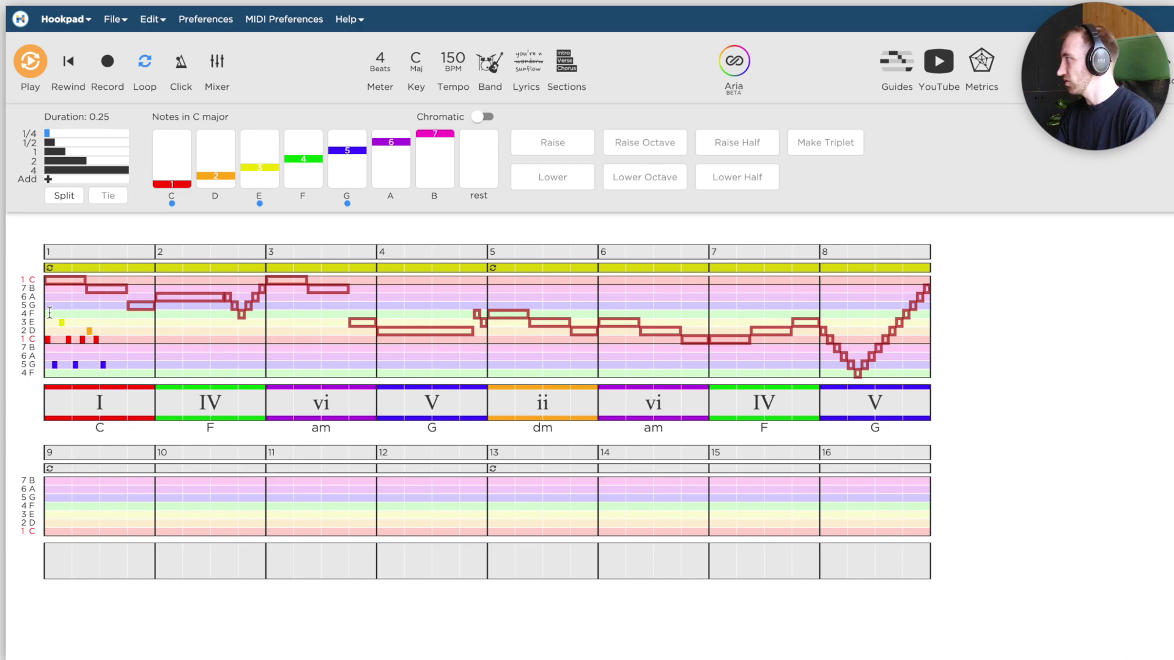
{"action": "key", "text": "space"}
{"action": "key", "text": "space"}
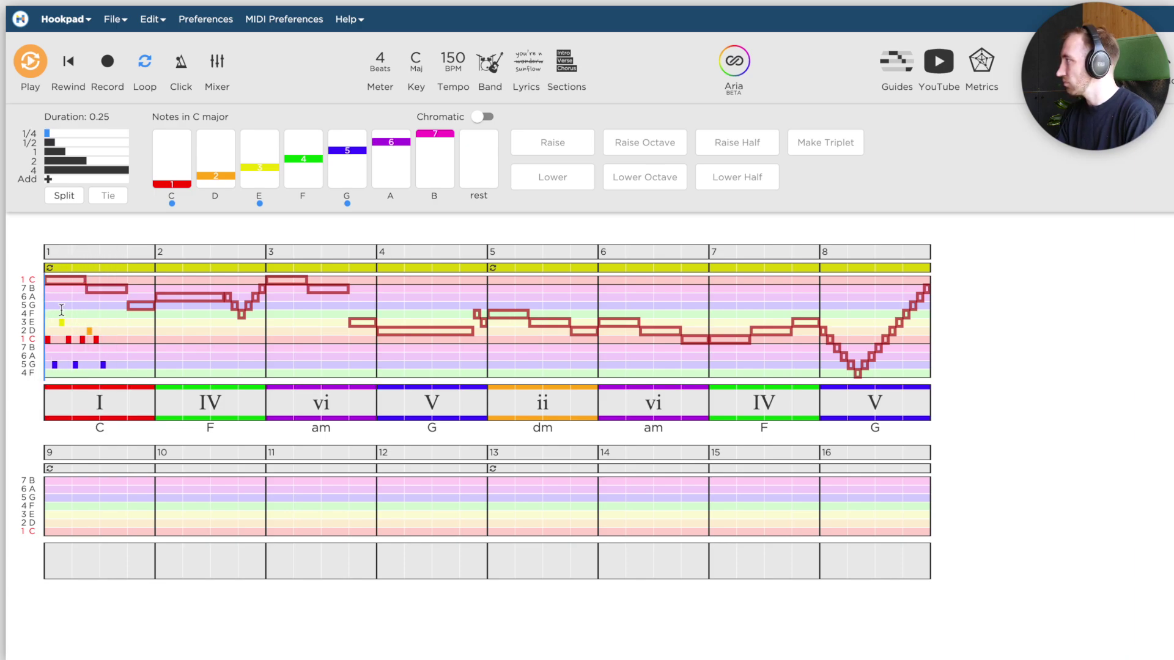
{"action": "key", "text": "space"}
{"action": "key", "text": "space"}
Step: Raise the fifth note of the voice 2 pattern to D and the seventh to E, and play it back
{"action": "left_click", "coordinate": [74, 367]}
{"action": "key", "text": "Up"}
{"action": "key", "text": "Up"}
{"action": "key", "text": "Up"}
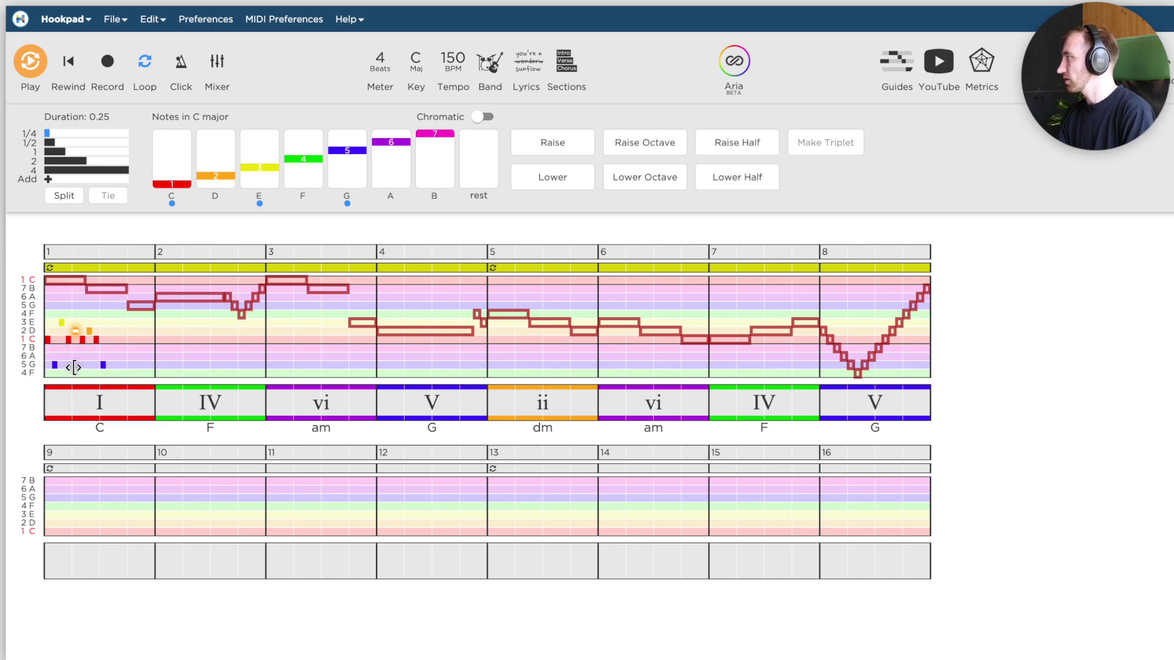
{"action": "key", "text": "Right"}
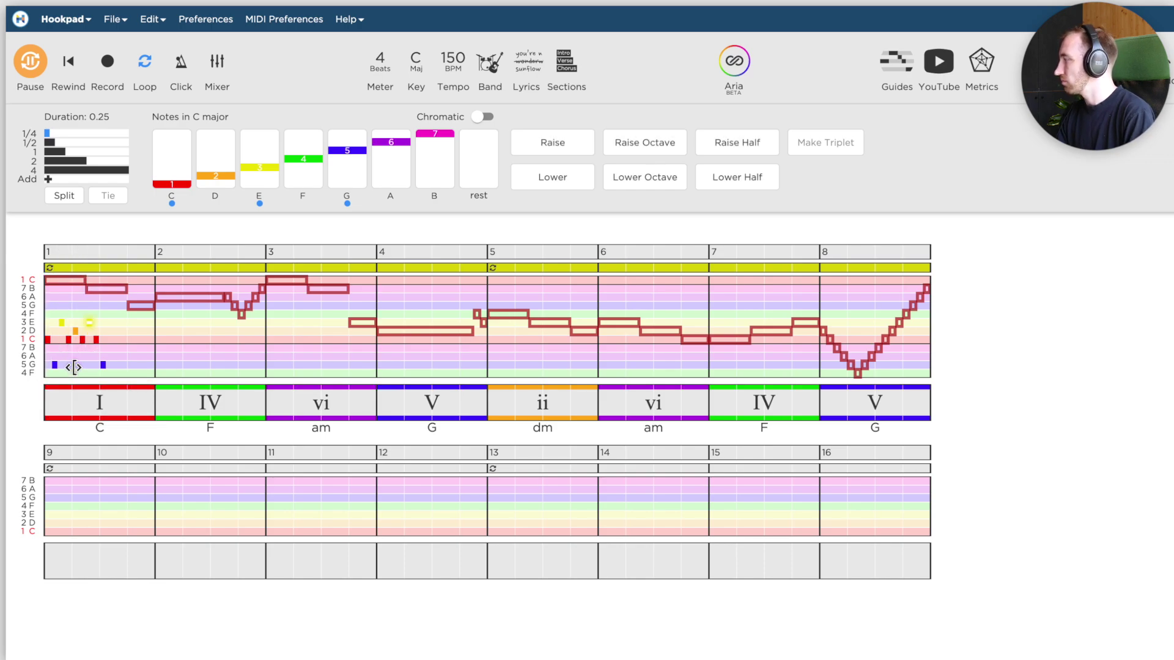
{"action": "key", "text": "space"}
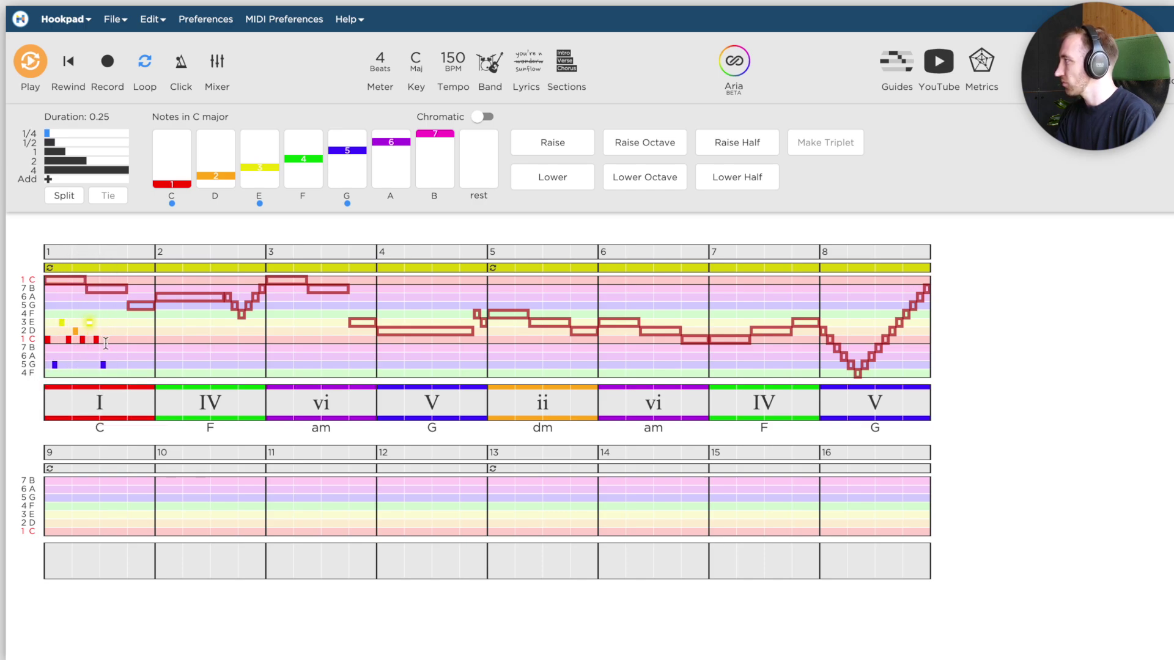
Step: Lower the eighth note of the voice 2 pattern to low G, remove the ninth note, and play the pattern
{"action": "left_click", "coordinate": [104, 365]}
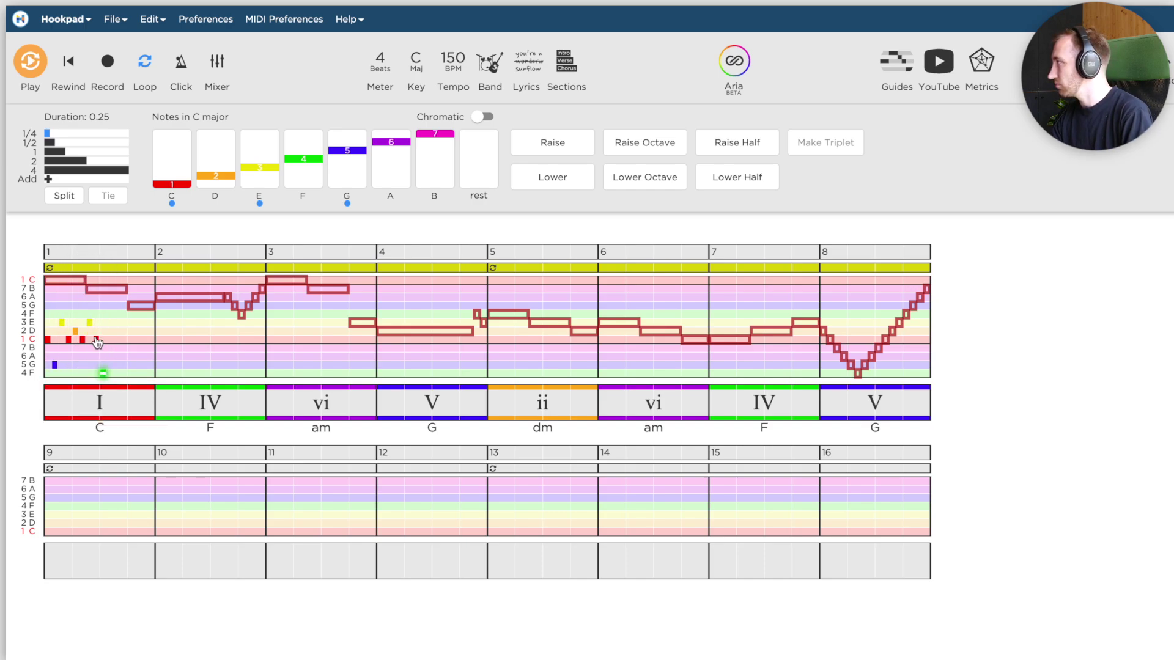
{"action": "left_click", "coordinate": [97, 340]}
{"action": "key", "text": "Down"}
{"action": "key", "text": "Down"}
{"action": "key", "text": "Down"}
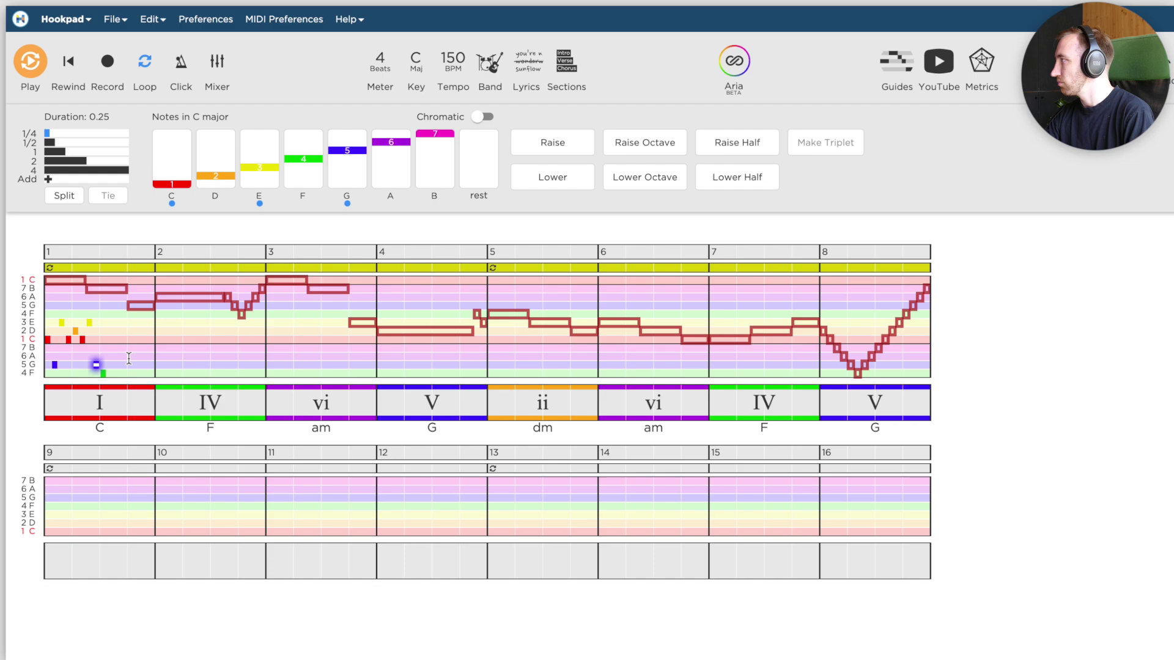
{"action": "key", "text": "space"}
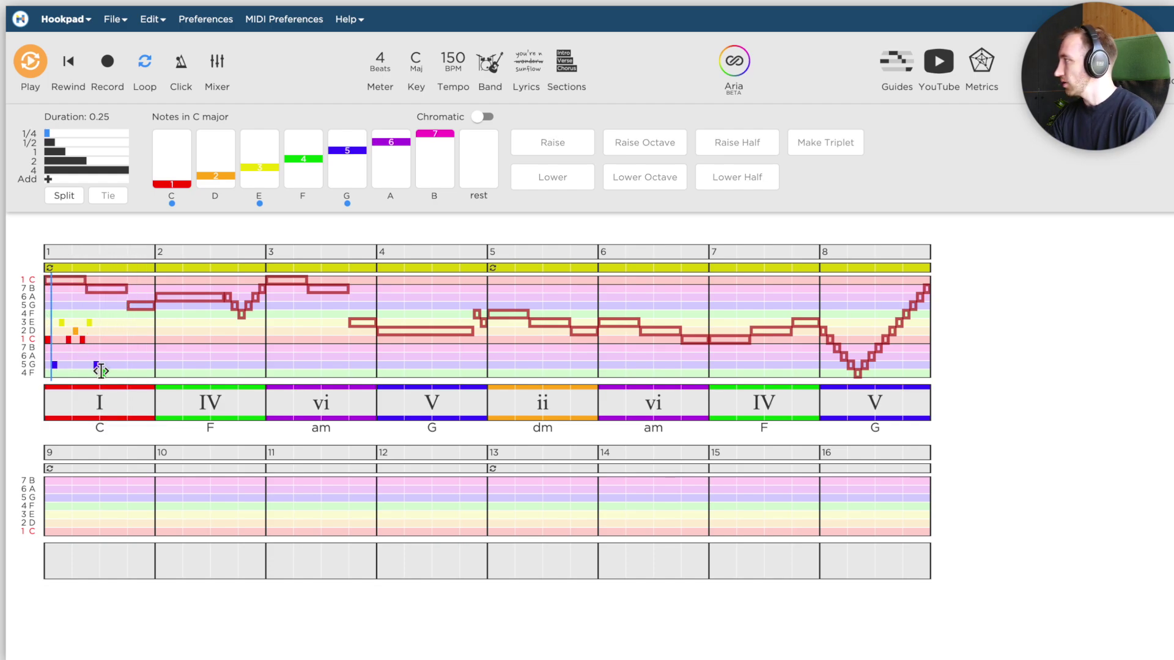
Step: Copy the eight-note voice 2 pattern into the second half of measure 1
{"action": "left_click_drag", "start_coordinate": [107, 316], "coordinate": [45, 367]}
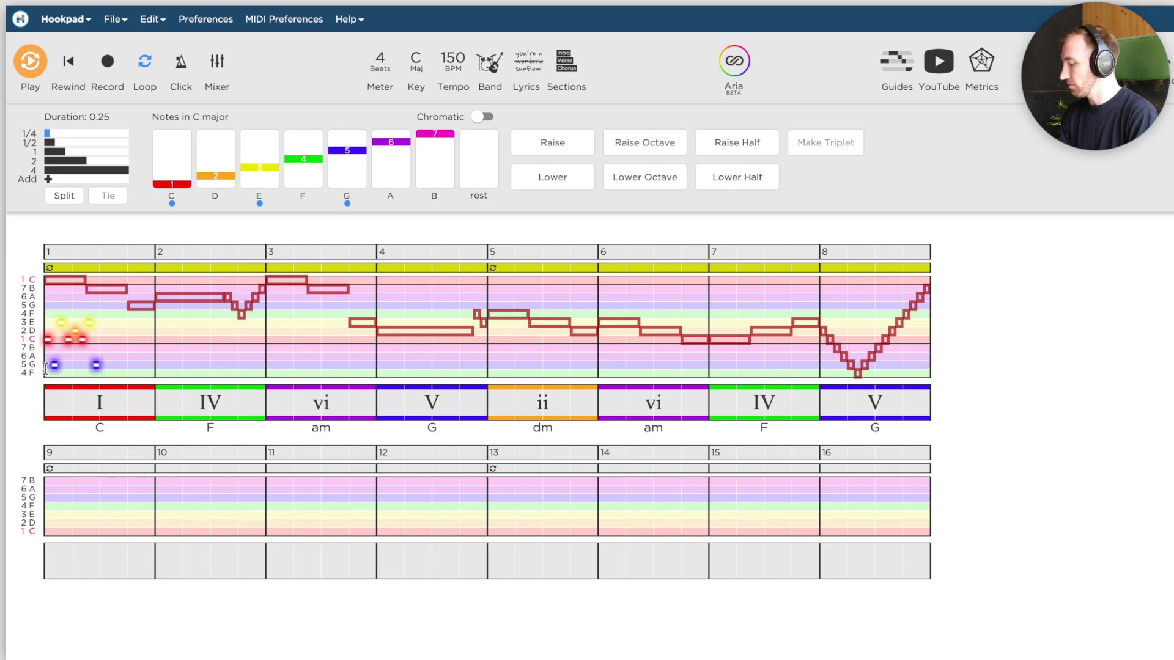
{"action": "left_click", "coordinate": [99, 326]}
{"action": "key", "text": "ctrl+v"}
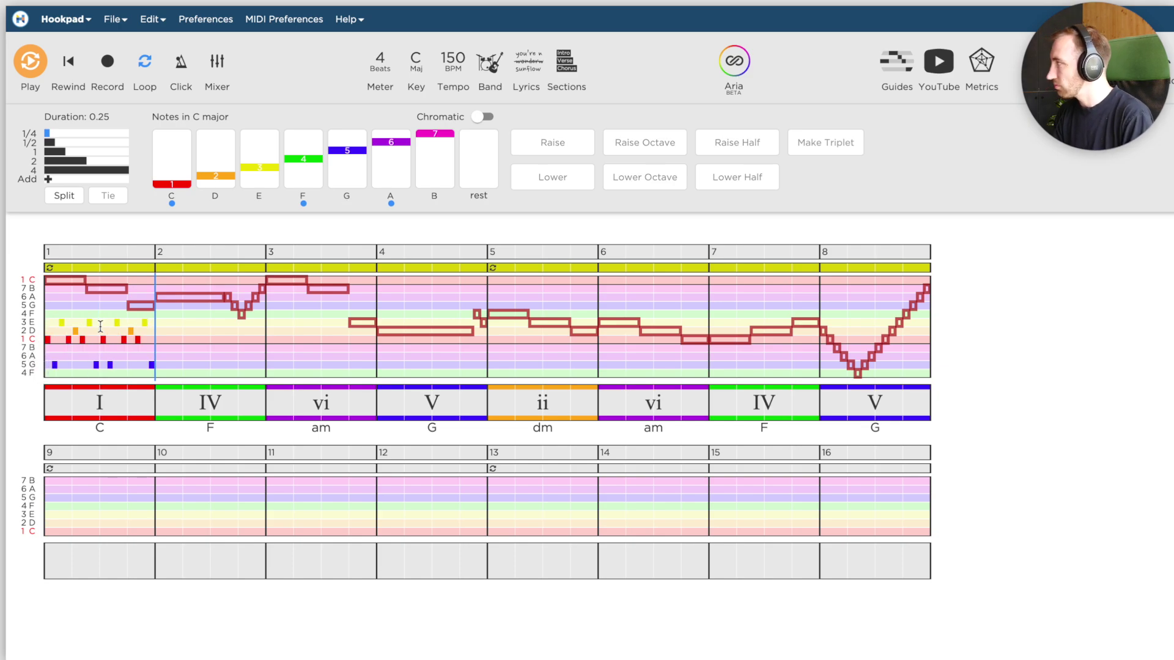
Step: Copy the full voice 2 pattern of measure 1 into measures 2 through 8
{"action": "left_click_drag", "start_coordinate": [167, 317], "coordinate": [46, 370]}
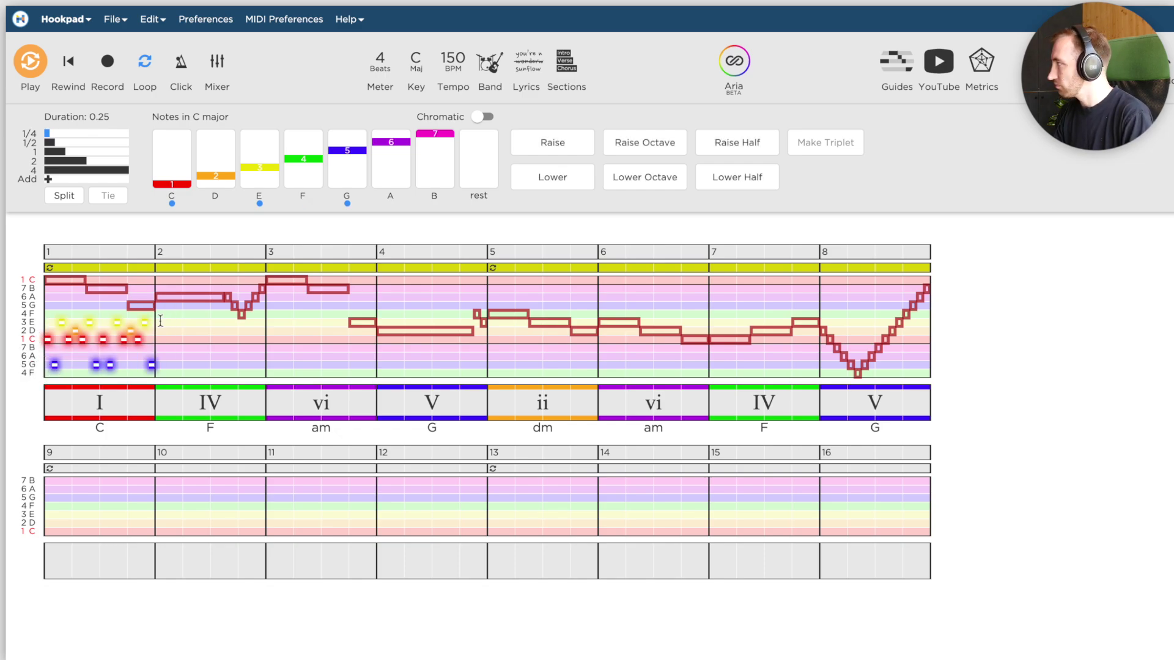
{"action": "key", "text": "ctrl+c"}
{"action": "key", "text": "ctrl+v"}
{"action": "key", "text": "ctrl+v"}
{"action": "key", "text": "ctrl+v"}
{"action": "key", "text": "ctrl+v"}
{"action": "key", "text": "ctrl+v"}
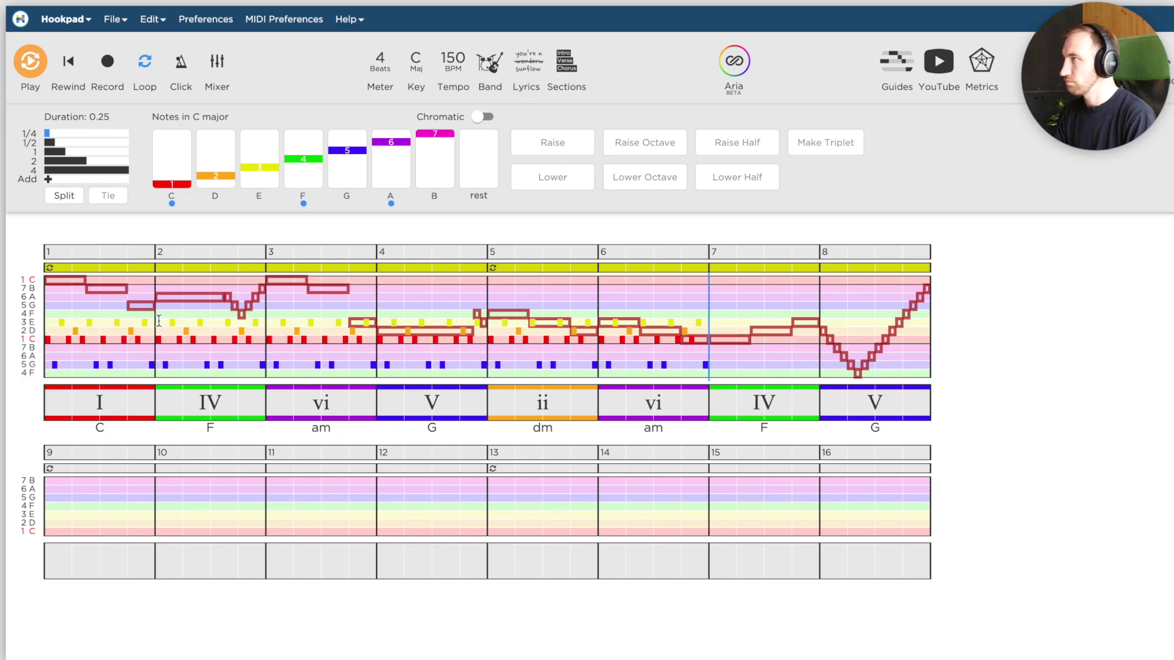
{"action": "key", "text": "ctrl+v"}
{"action": "key", "text": "ctrl+v"}
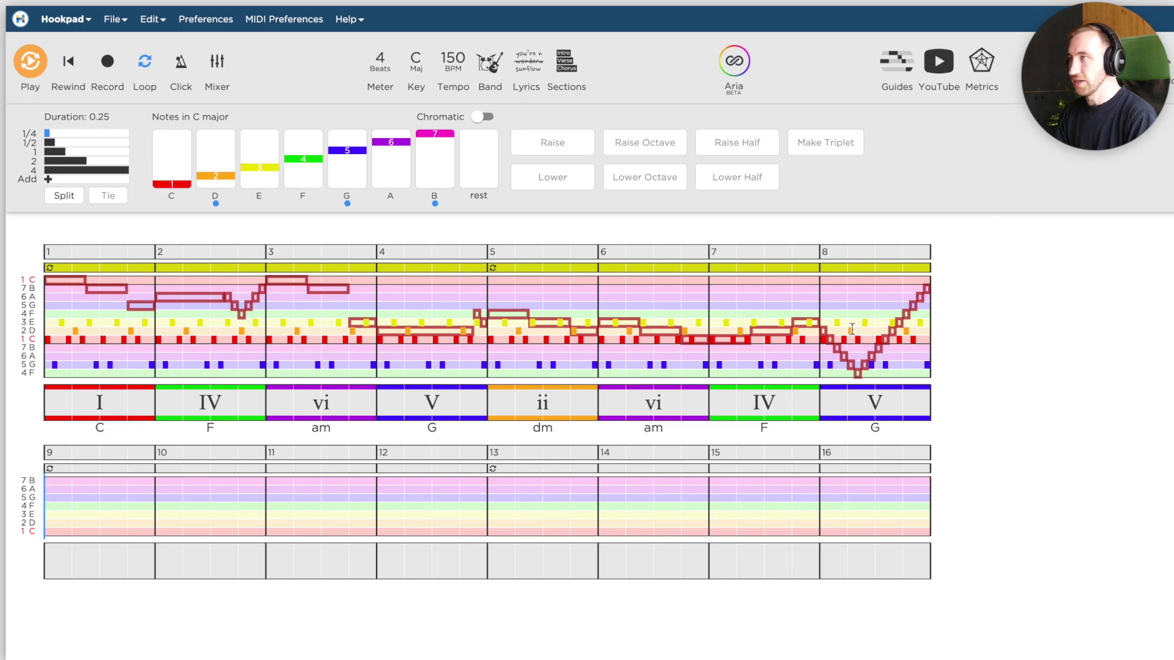
Step: Fit voice 2 to the chords by raising measure 2's Es to F and the low Gs in measures 2 and 3 to A
{"action": "left_click", "coordinate": [159, 341]}
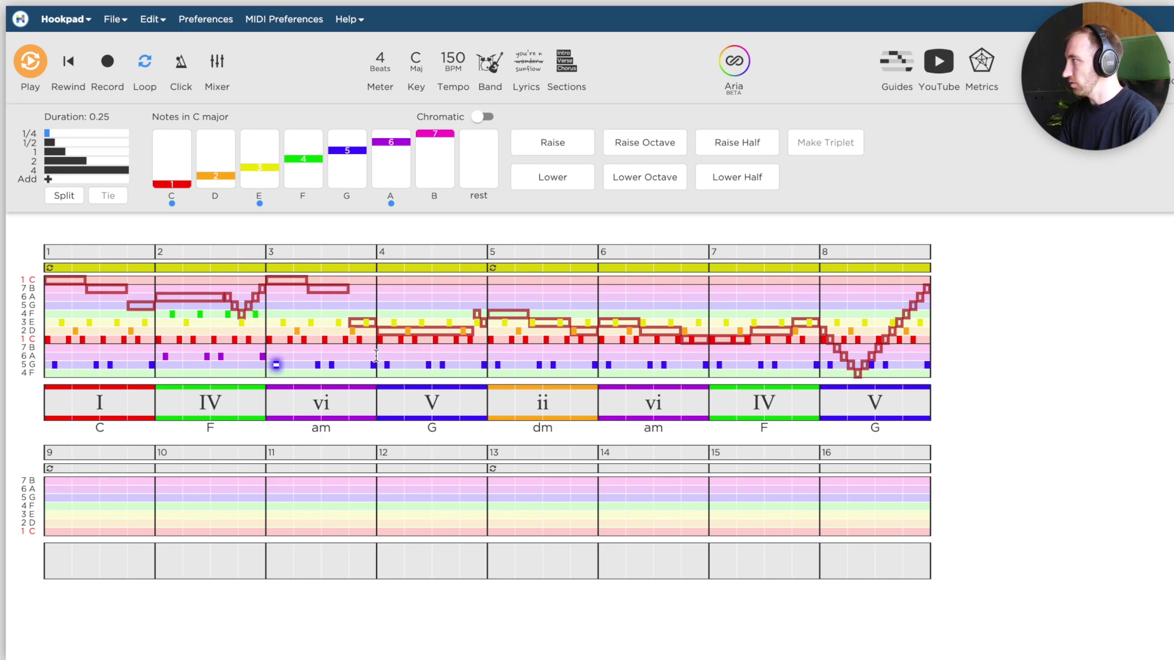
{"action": "left_click_drag", "start_coordinate": [376, 355], "coordinate": [267, 371]}
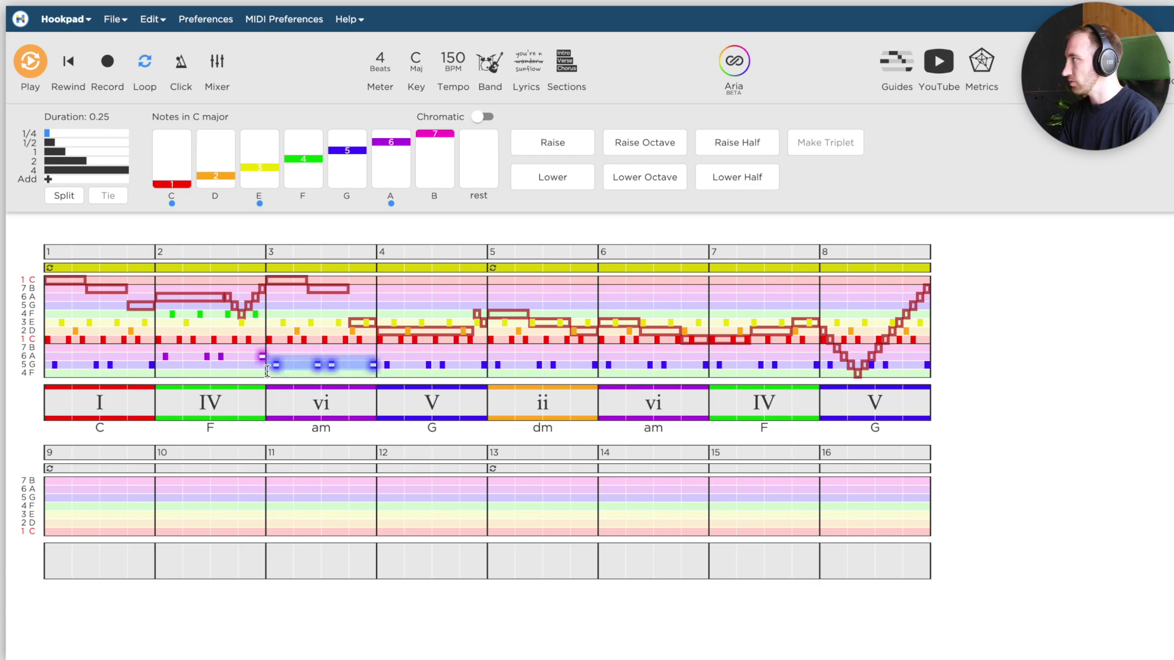
{"action": "key", "text": "Up"}
{"action": "key", "text": "Left"}
{"action": "key", "text": "Right"}
{"action": "key", "text": "Down"}
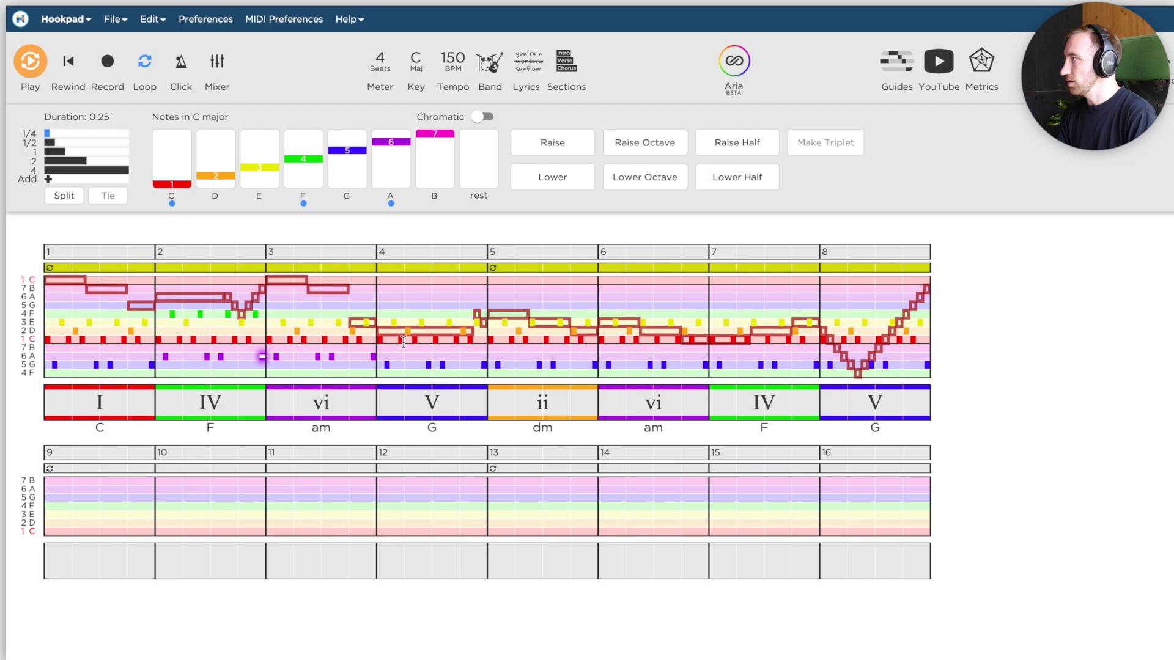
Step: Lower all voice 2 notes in measure 4 except the low Gs by one scale step, and play back the pattern
{"action": "left_click_drag", "start_coordinate": [479, 340], "coordinate": [381, 310]}
{"action": "key", "text": "Down"}
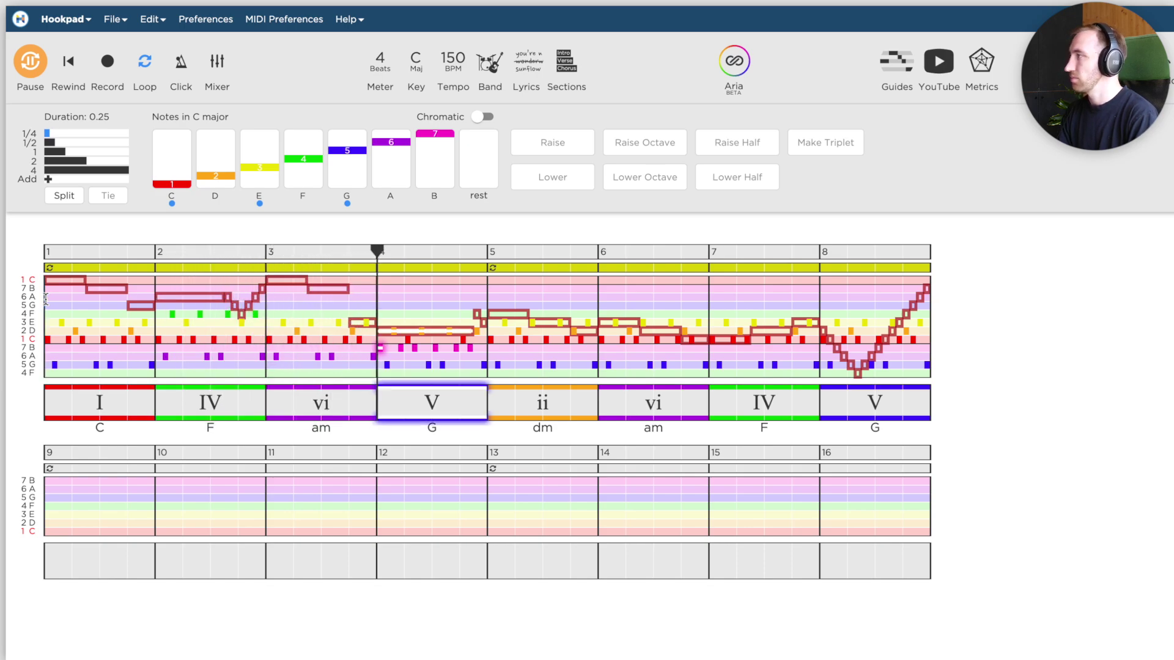
{"action": "key", "text": "space"}
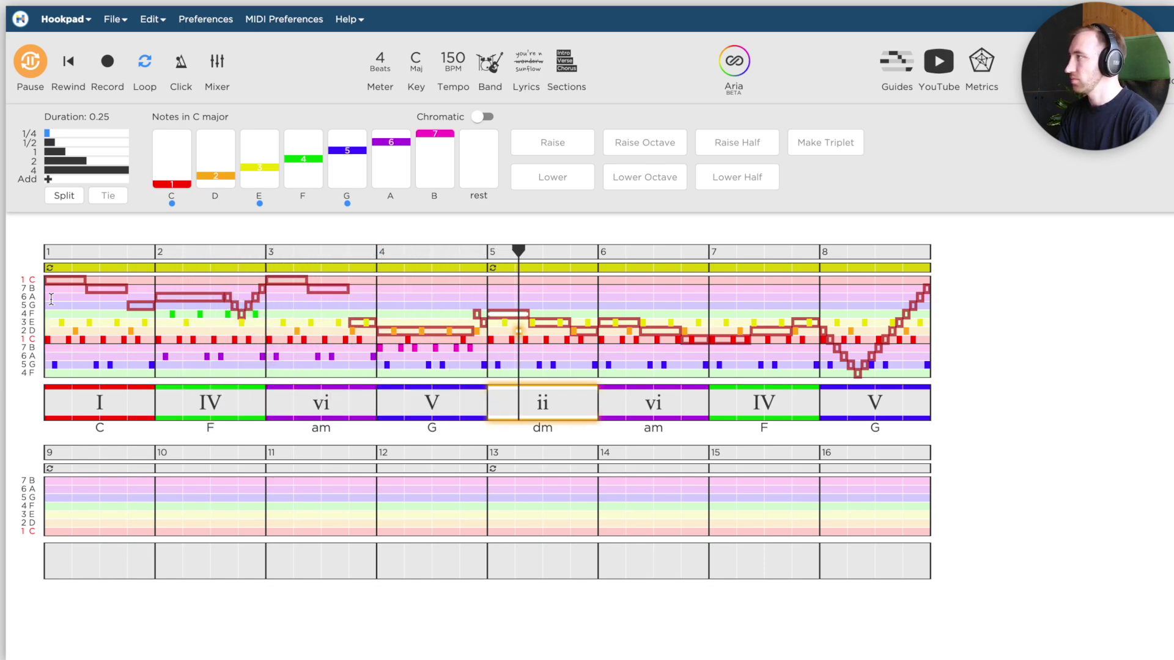
Step: Solo Lead 1 alongside Lead 2 in the mixer and play both voices together
{"action": "left_click", "coordinate": [217, 61]}
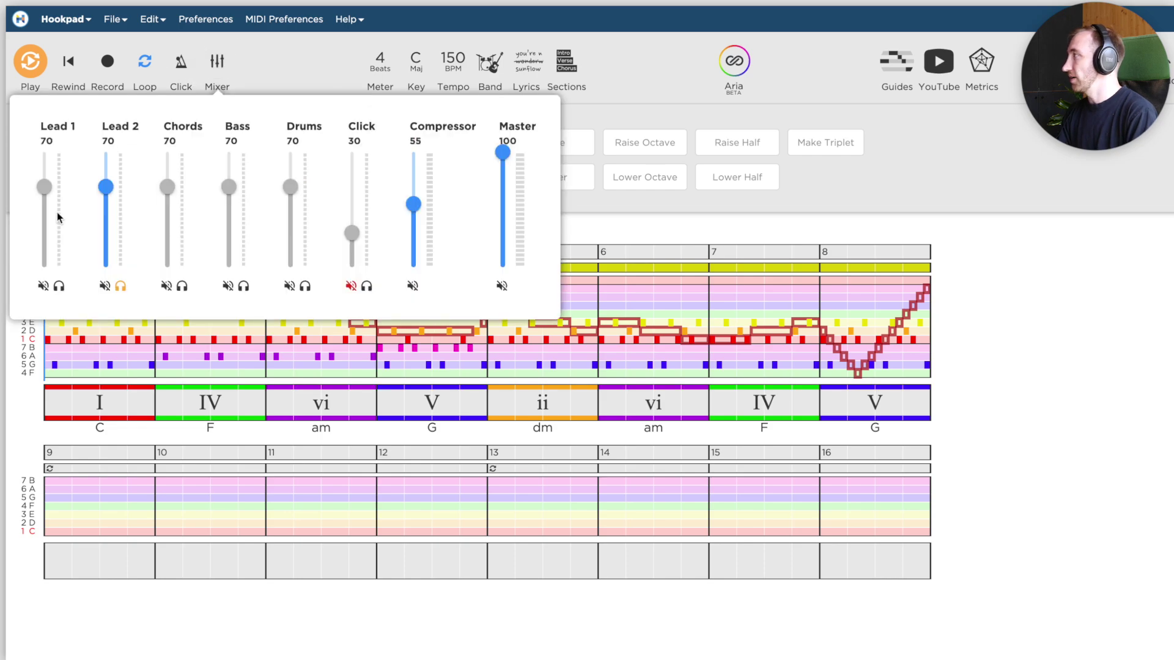
{"action": "left_click", "coordinate": [60, 287]}
{"action": "key", "text": "space"}
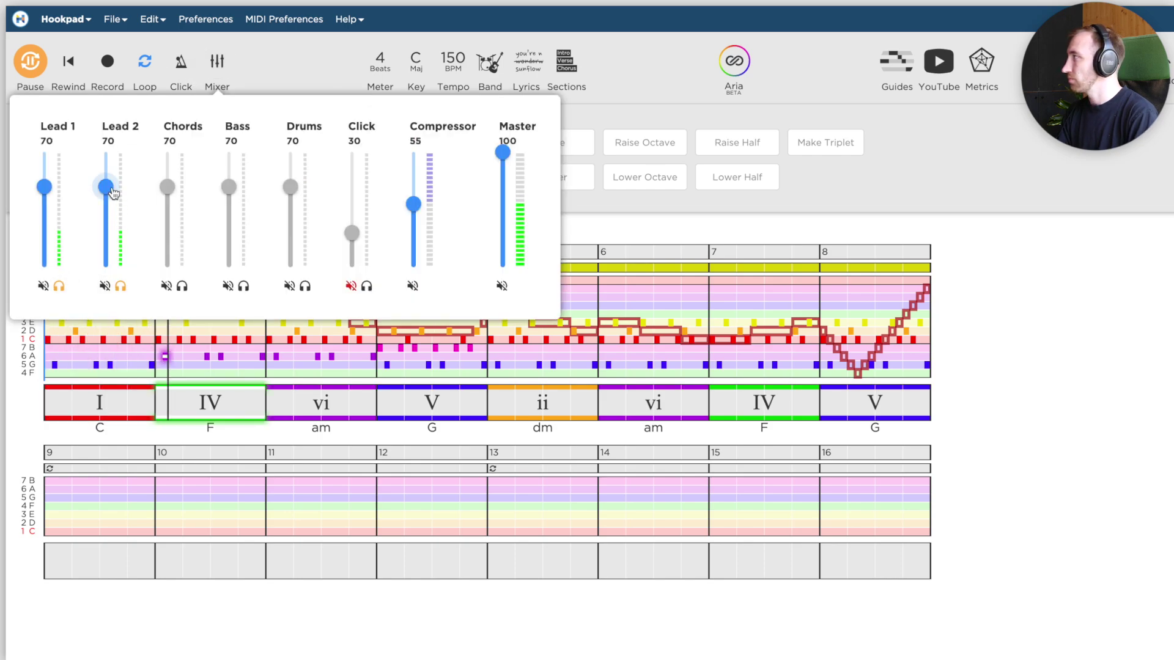
Step: Lower the Lead 2 volume to 60 in the mixer and stop playback
{"action": "left_click_drag", "start_coordinate": [106, 187], "coordinate": [108, 203]}
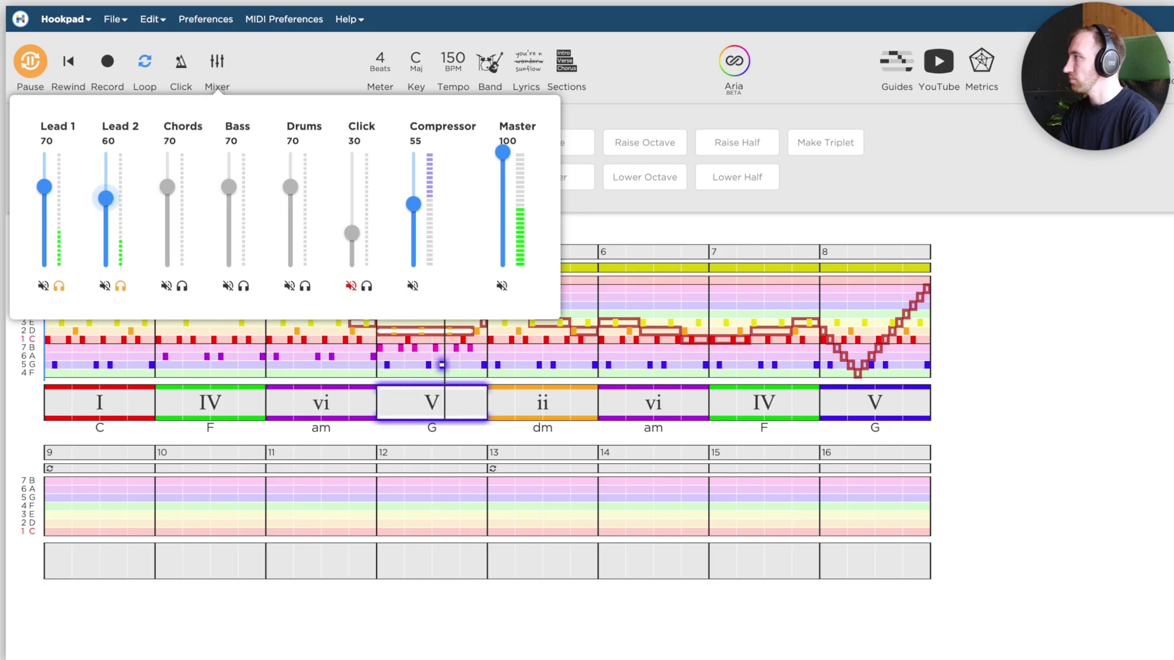
{"action": "key", "text": "space"}
{"action": "key", "text": "Escape"}
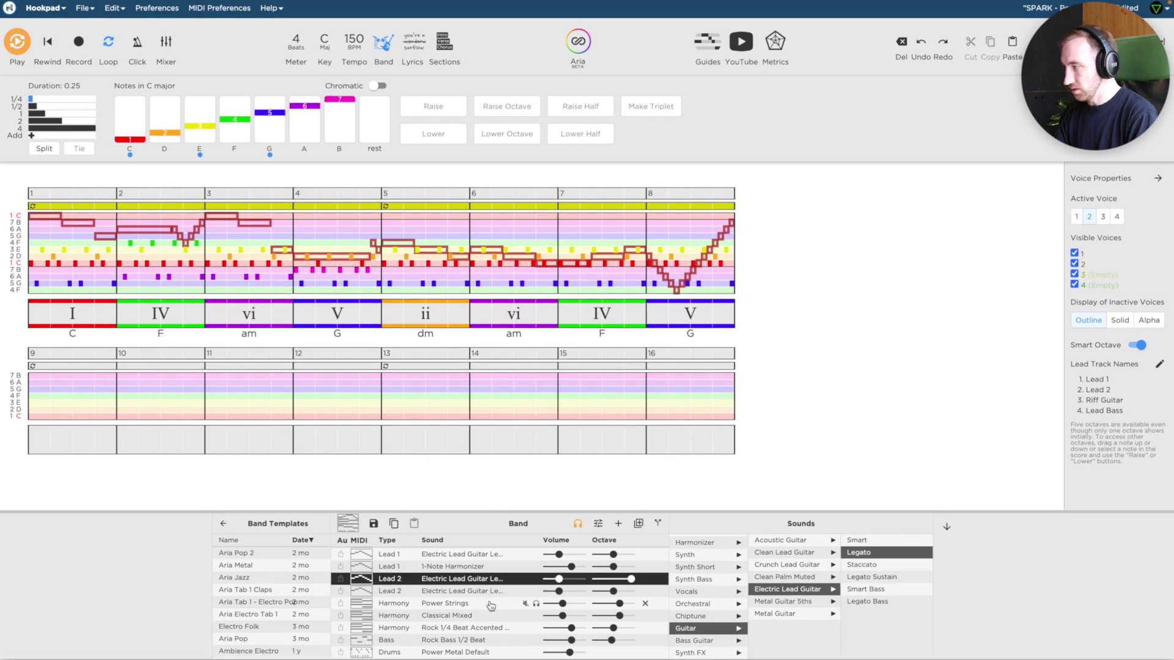
Step: Enlarge the band area, mute the first Lead 2 electric guitar track, and solo it for a short playback
{"action": "left_click_drag", "start_coordinate": [514, 510], "coordinate": [513, 456]}
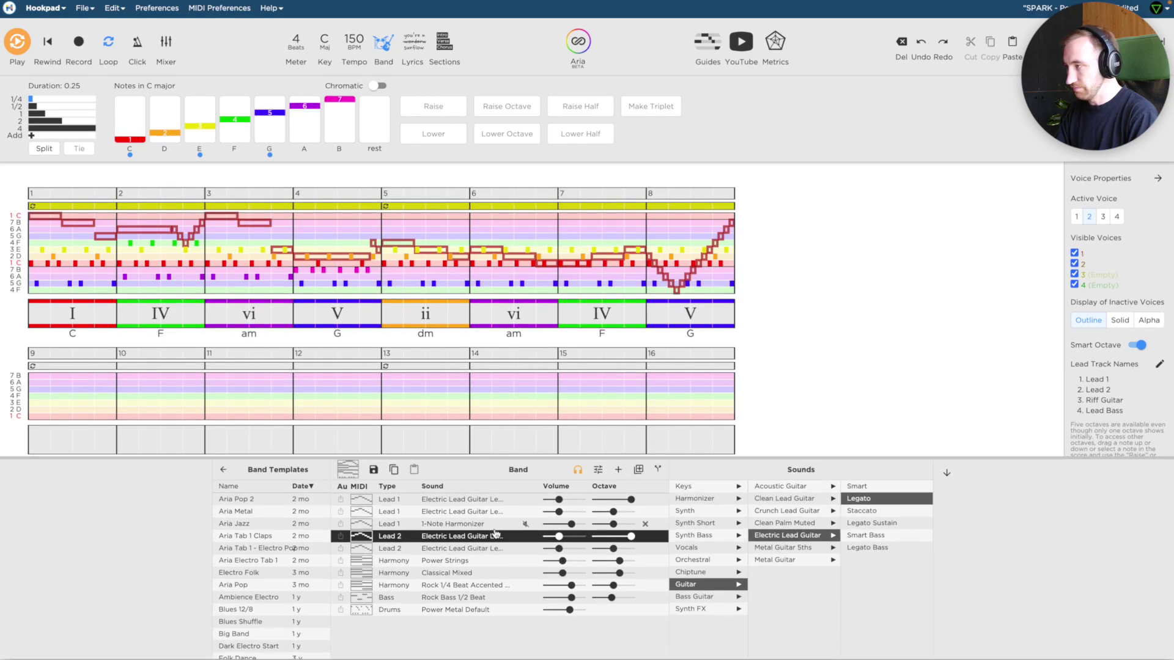
{"action": "left_click", "coordinate": [525, 537]}
{"action": "key", "text": "space"}
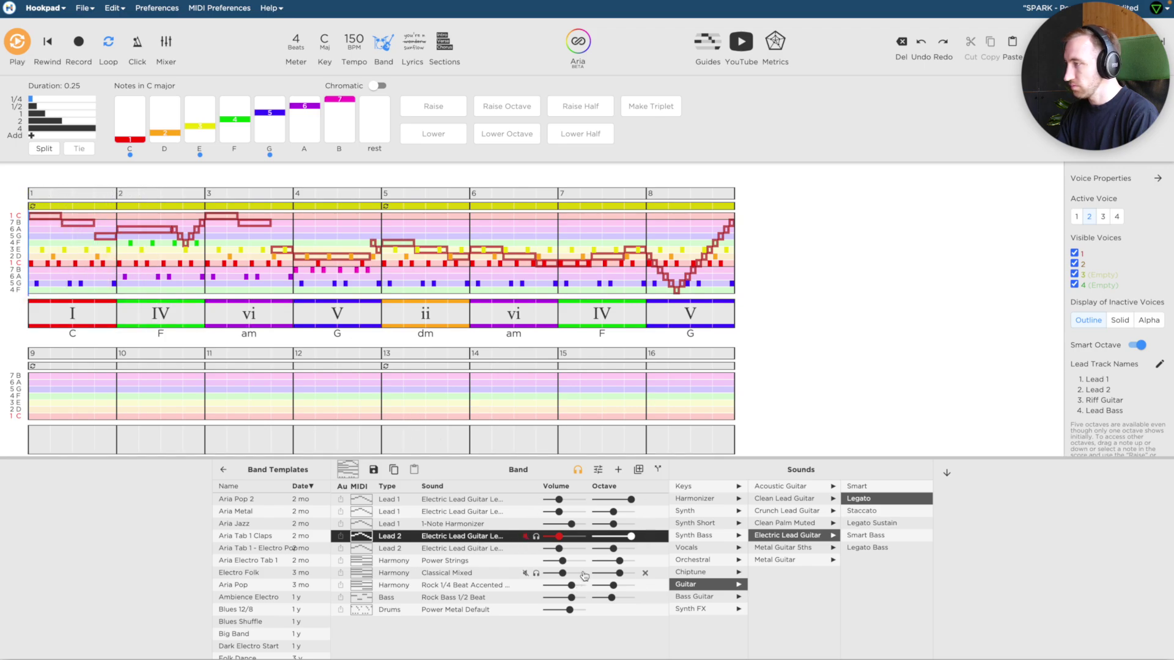
{"action": "left_click", "coordinate": [536, 537]}
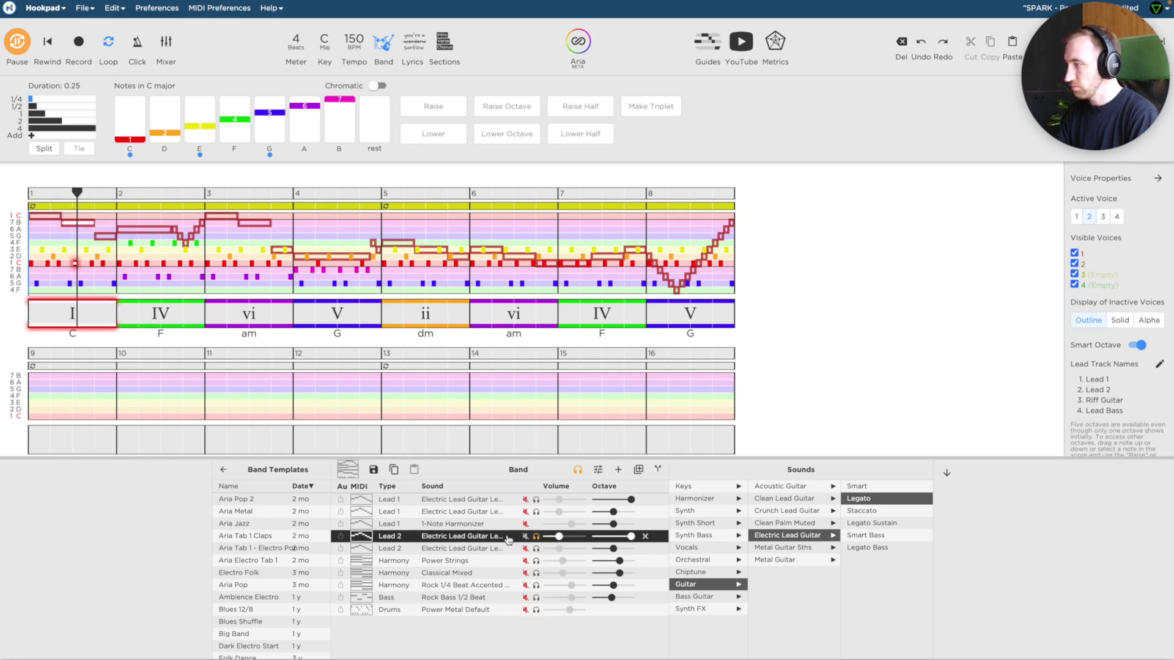
{"action": "key", "text": "space"}
Step: Switch the solo from the first to the second Lead 2 electric guitar track and play it back
{"action": "left_click", "coordinate": [486, 549]}
{"action": "left_click", "coordinate": [536, 549]}
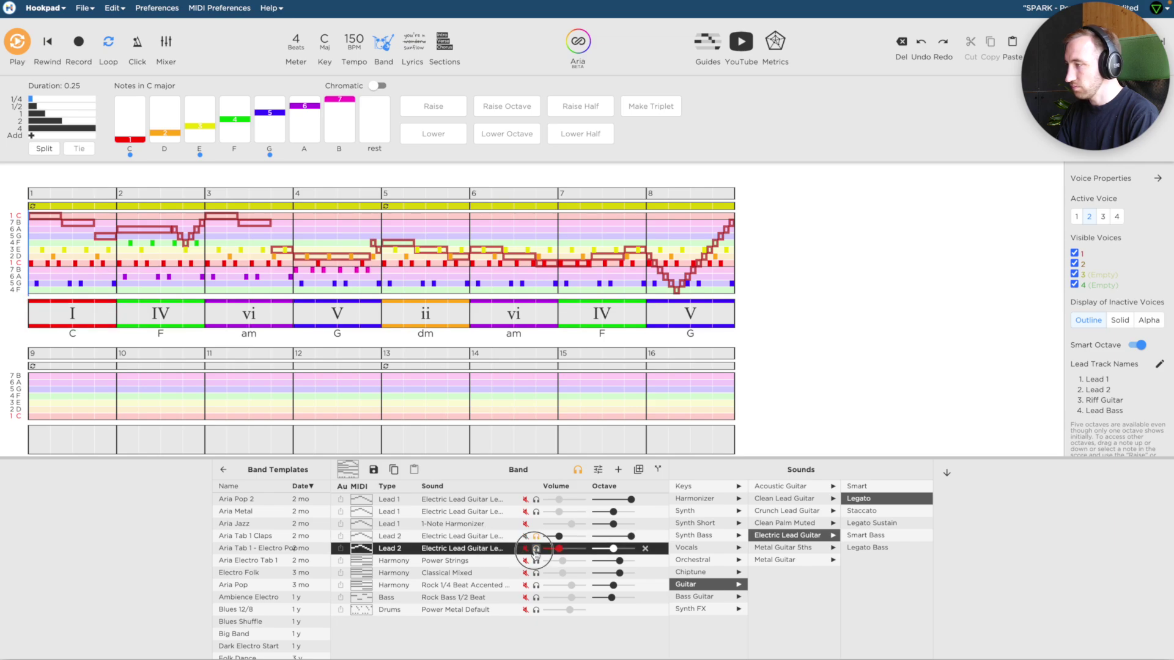
{"action": "left_click", "coordinate": [536, 537]}
{"action": "key", "text": "space"}
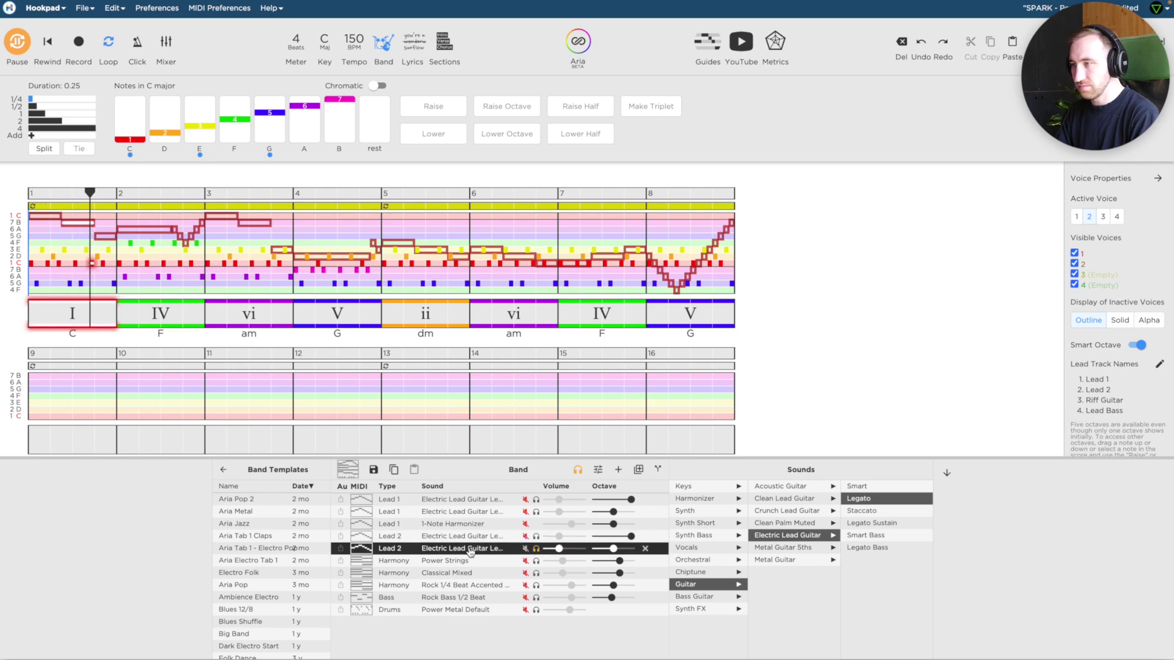
{"action": "key", "text": "space"}
Step: Change the second Lead 2 track's sound to Metal Guitar Smart and raise its octave to match the first Lead 2 track while playing
{"action": "left_click", "coordinate": [806, 558]}
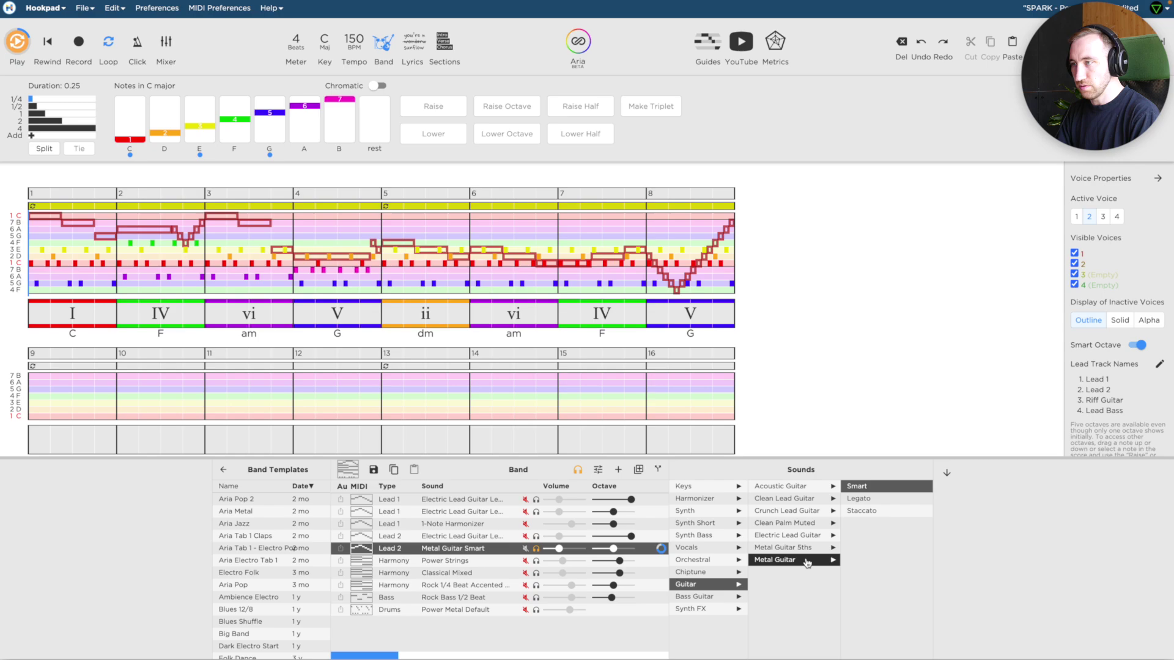
{"action": "key", "text": "space"}
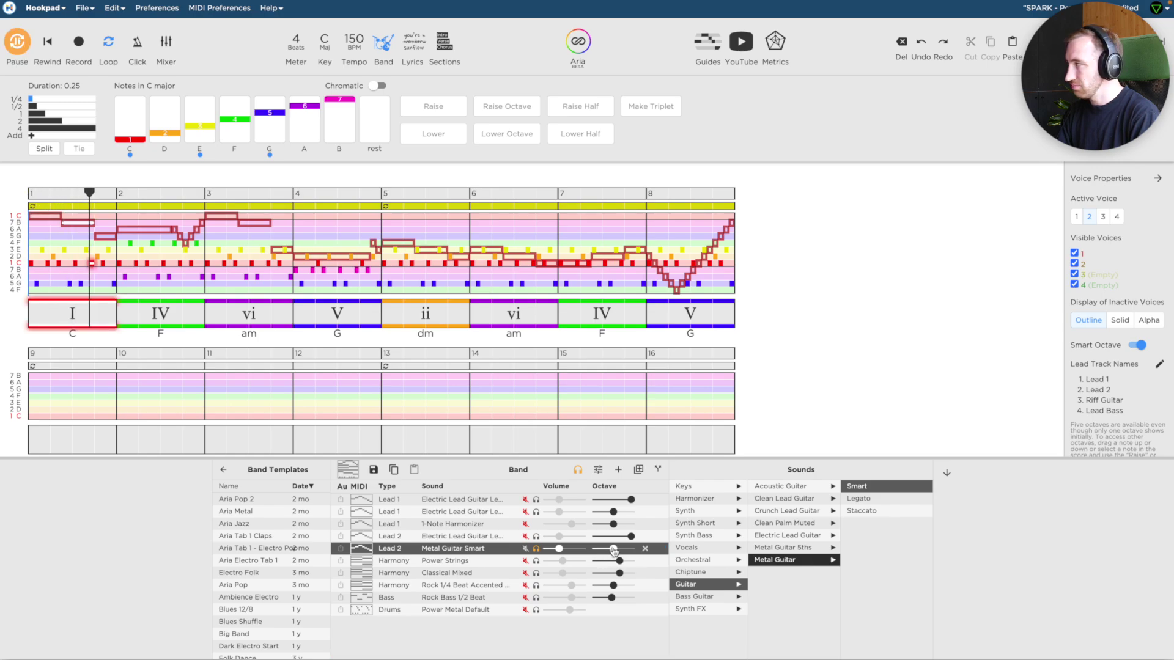
{"action": "left_click_drag", "start_coordinate": [614, 549], "coordinate": [631, 549]}
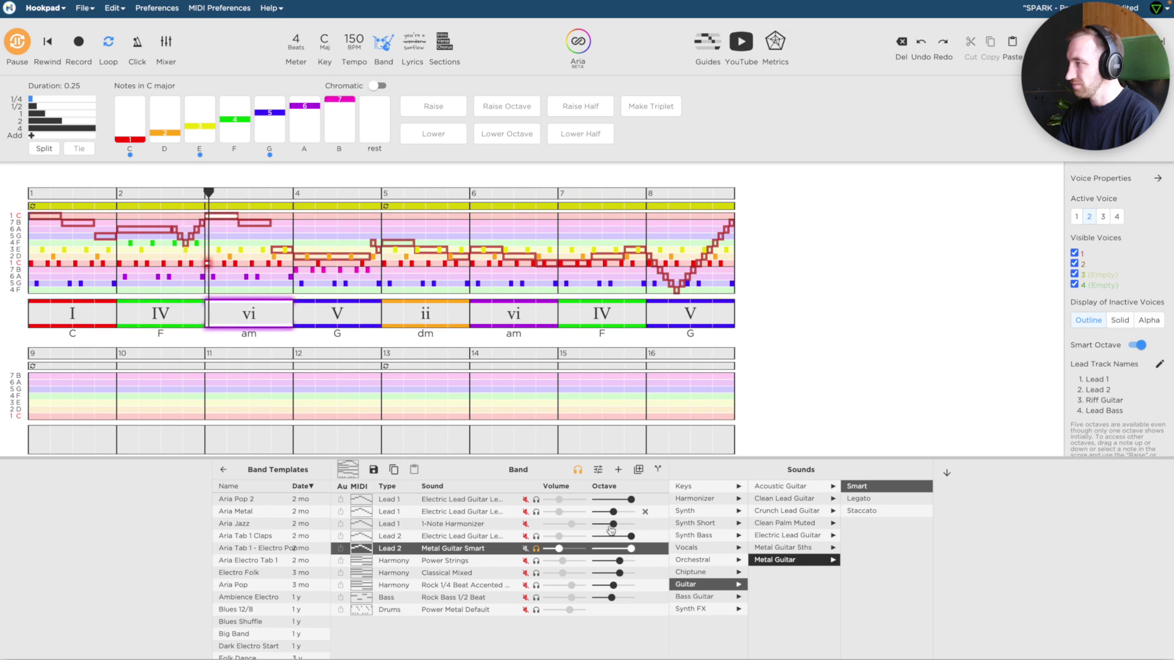
{"action": "key", "text": "space"}
Step: Clear the solos on Lead 1 and Lead 2 in the mixer and play back the full band
{"action": "left_click", "coordinate": [166, 41]}
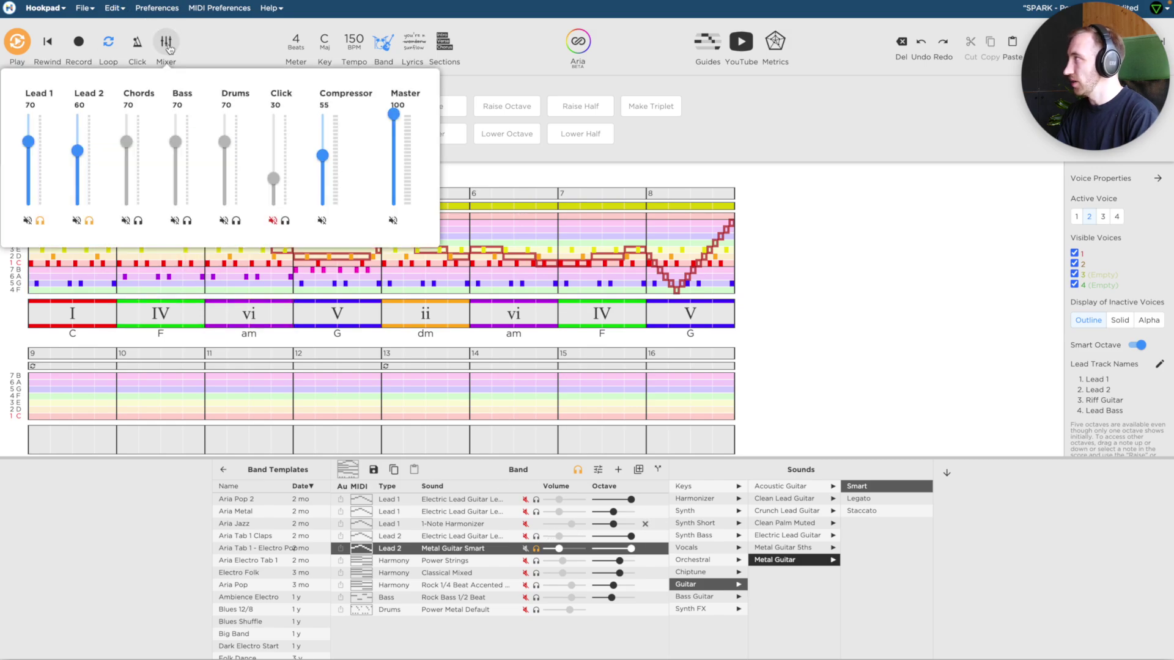
{"action": "left_click", "coordinate": [40, 221]}
{"action": "key", "text": "space"}
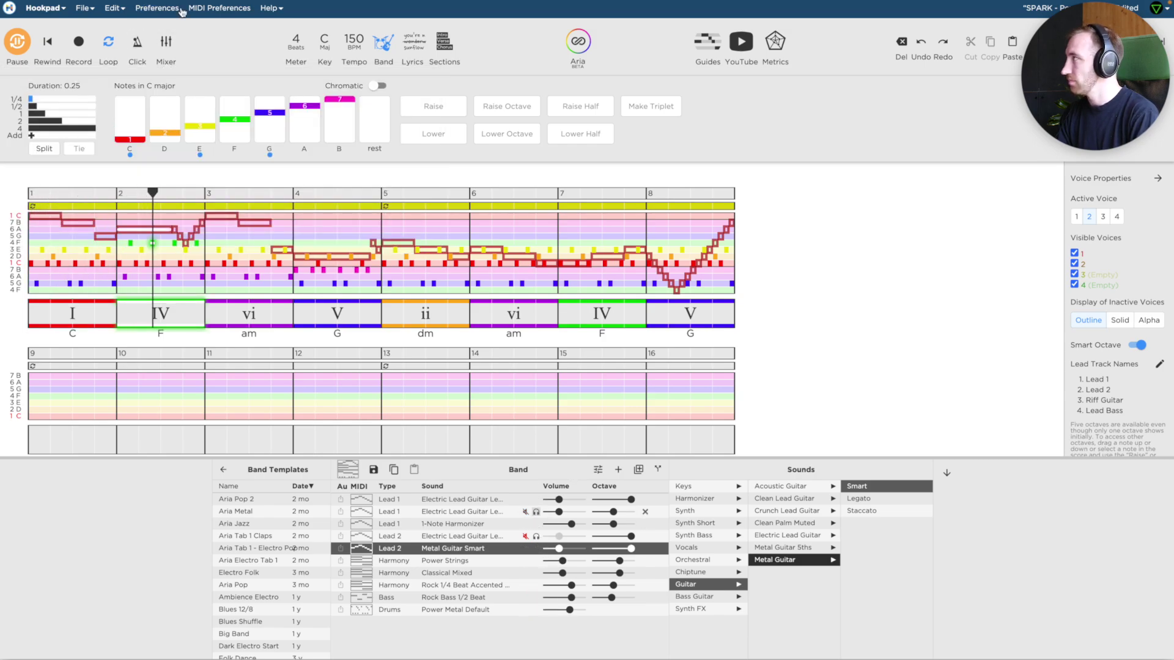
{"action": "key", "text": "space"}
Step: Solo Lead 1 and Lead 2 together in the mixer and play both voices through measure 5
{"action": "left_click", "coordinate": [165, 41]}
{"action": "left_click", "coordinate": [39, 221]}
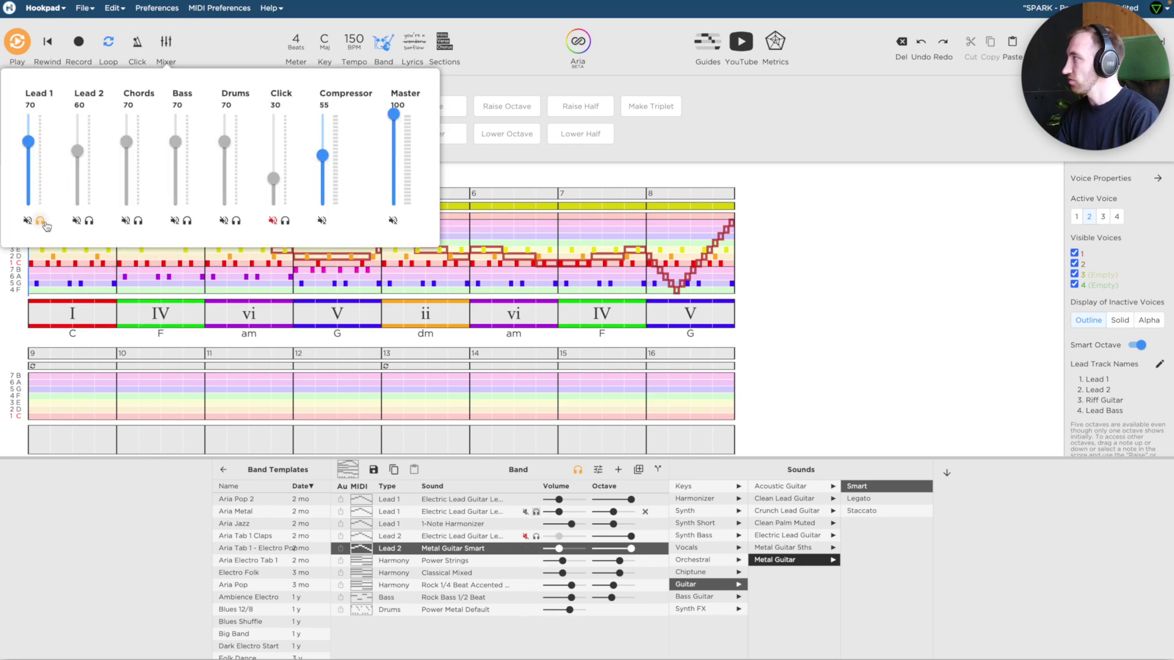
{"action": "left_click", "coordinate": [89, 221]}
{"action": "key", "text": "space"}
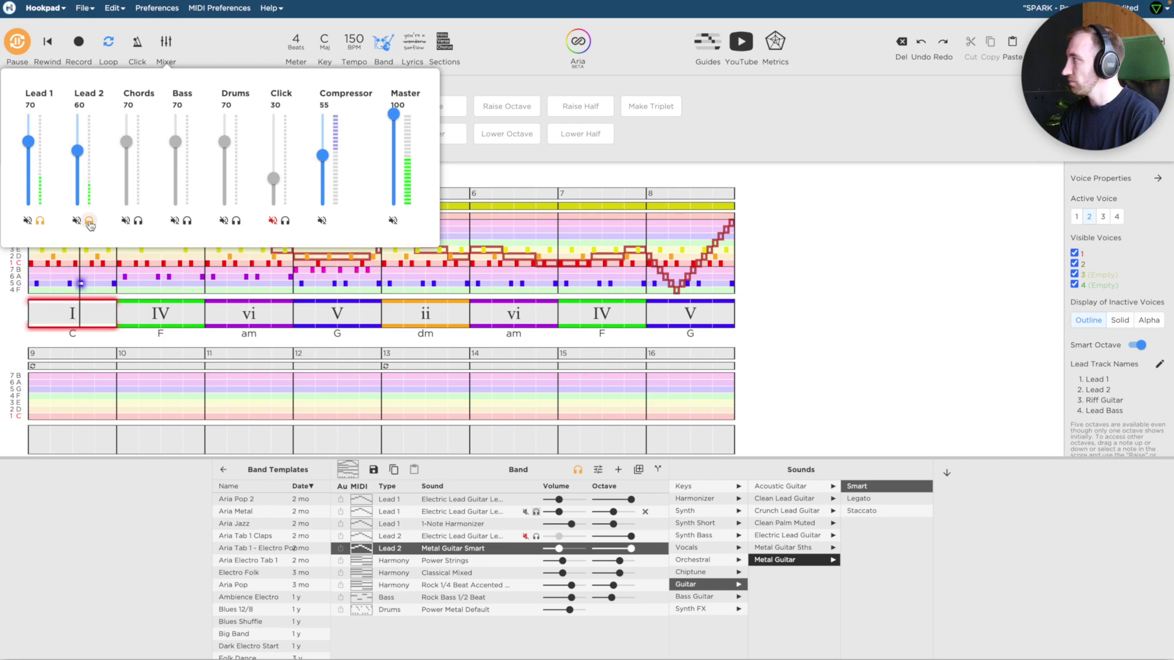
{"action": "left_click", "coordinate": [223, 341]}
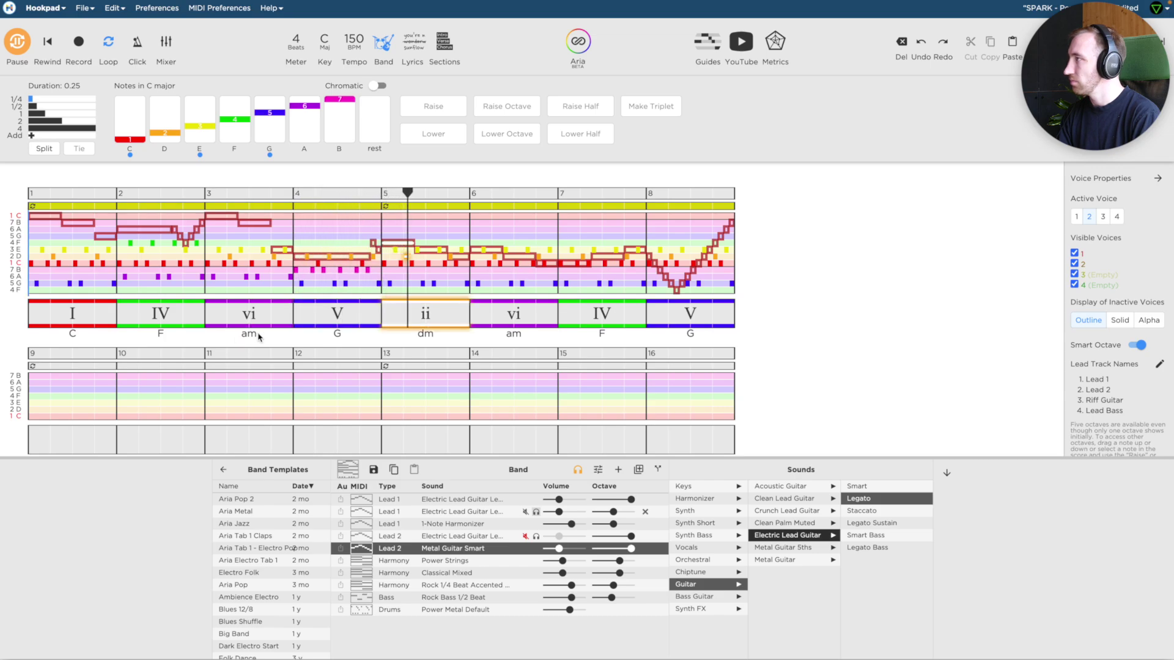
{"action": "key", "text": "space"}
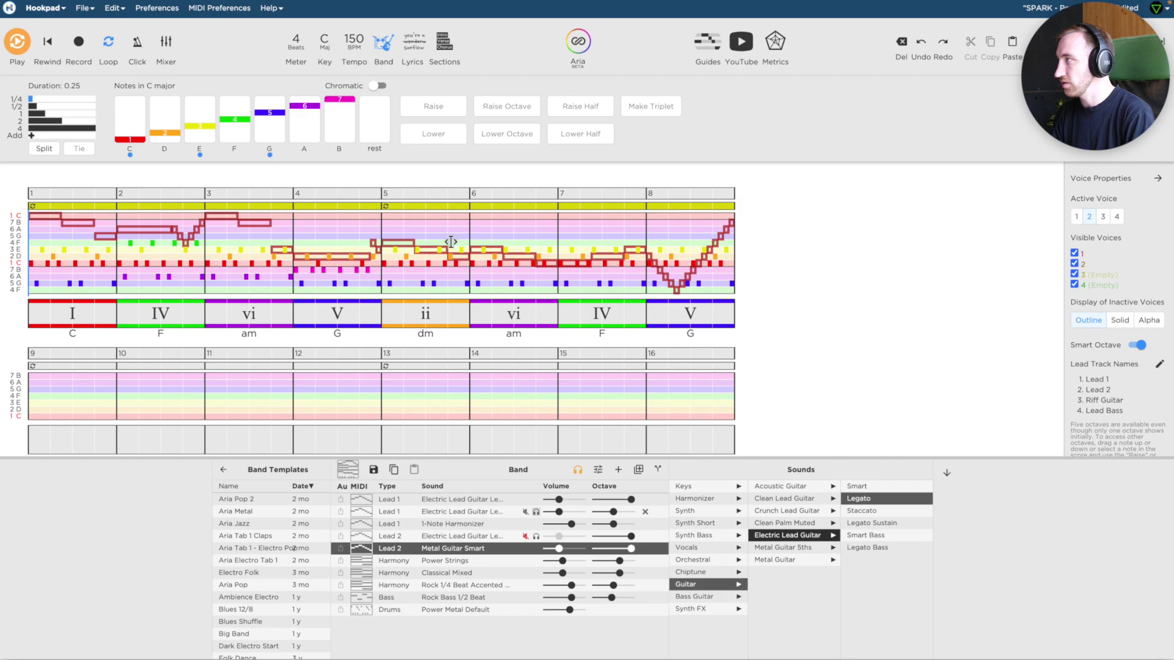
Step: Raise all voice 2 notes in measure 5 by one scale step to fit the dm chord
{"action": "left_click_drag", "start_coordinate": [470, 241], "coordinate": [382, 284]}
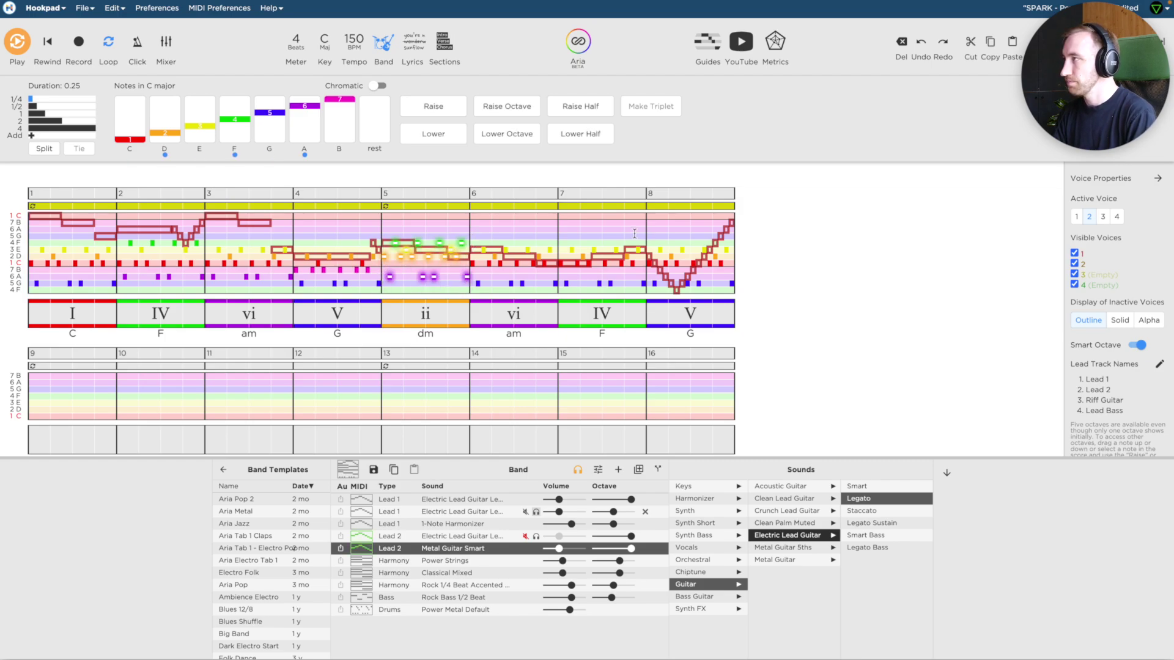
Step: Copy the voice 2 patterns of measures 3, 2 and 4 into measures 6, 7 and 8 respectively, and play back the result
{"action": "left_click_drag", "start_coordinate": [291, 238], "coordinate": [204, 280]}
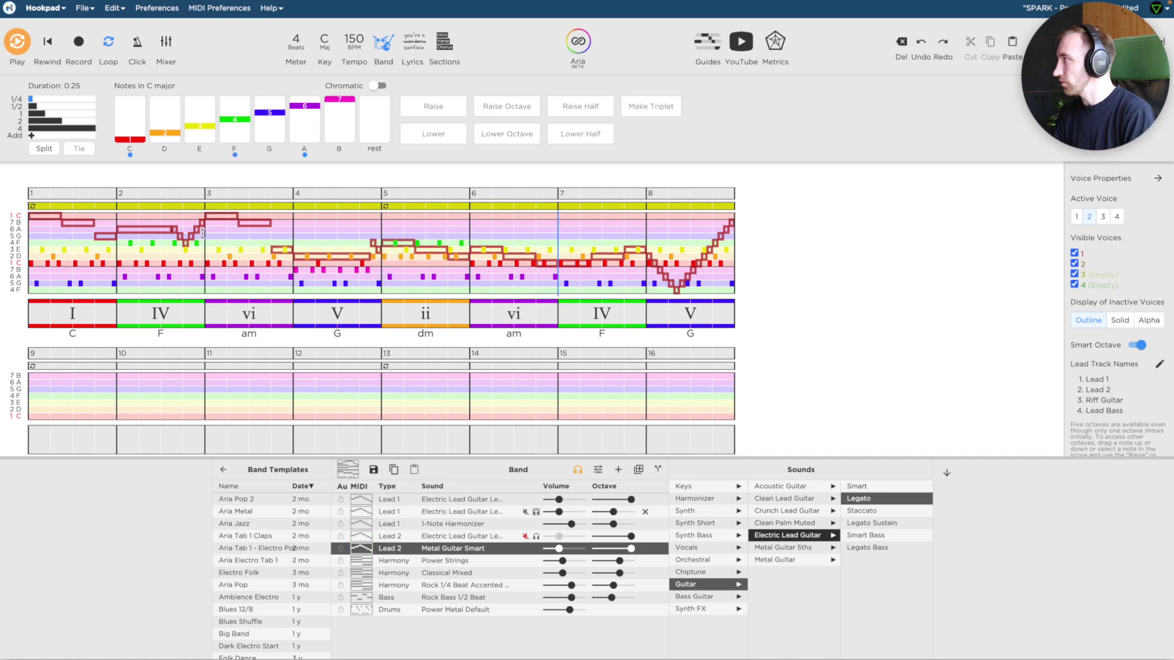
{"action": "left_click_drag", "start_coordinate": [203, 232], "coordinate": [121, 286]}
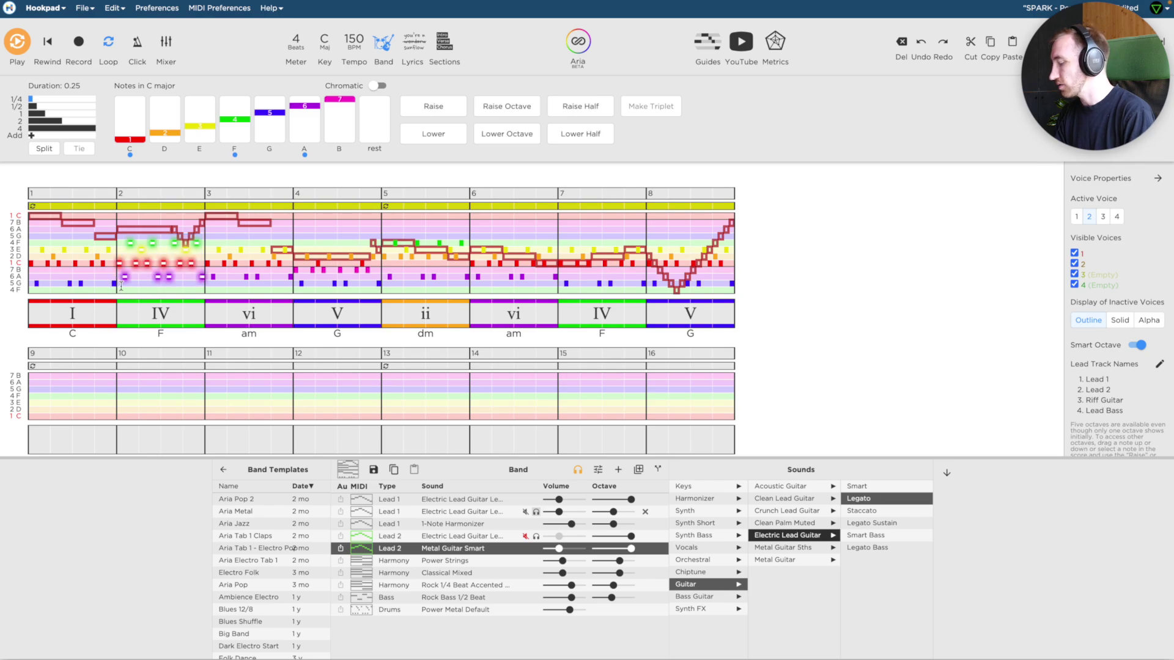
{"action": "left_click", "coordinate": [596, 219]}
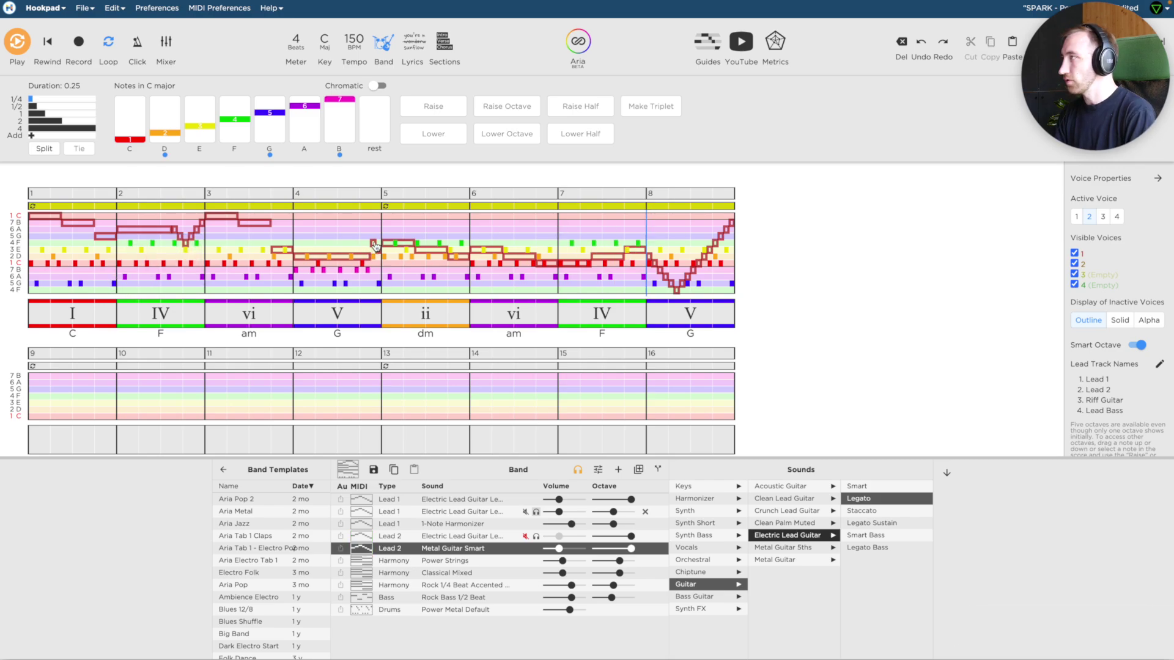
{"action": "left_click_drag", "start_coordinate": [378, 247], "coordinate": [306, 296]}
{"action": "key", "text": "ctrl+c"}
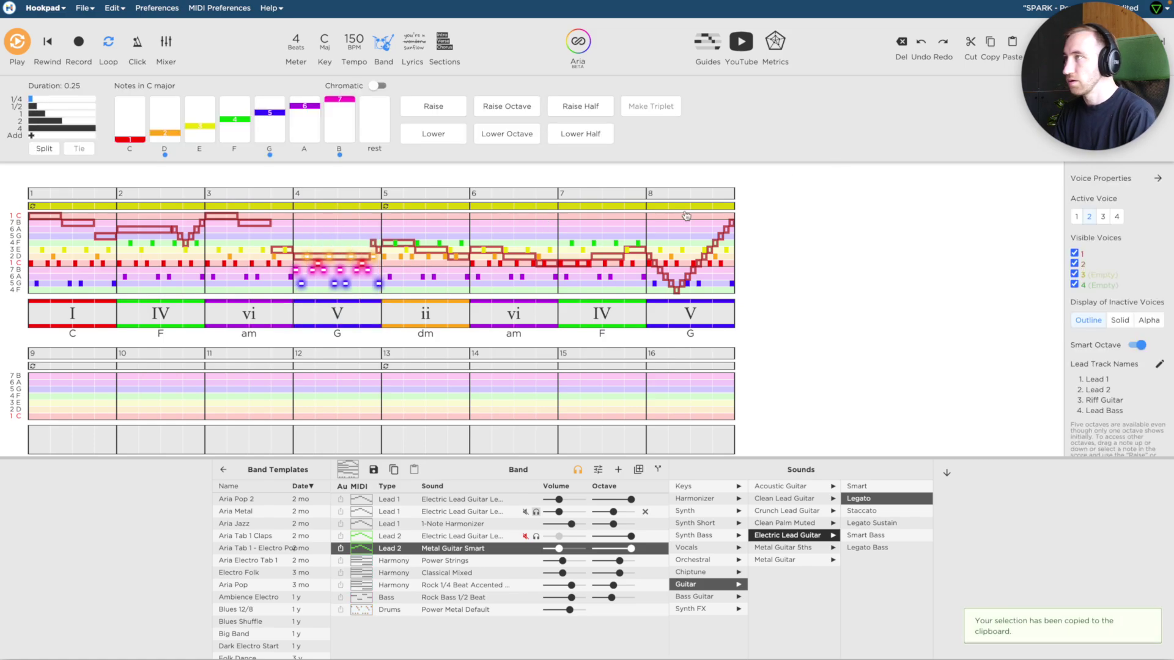
{"action": "left_click", "coordinate": [646, 225]}
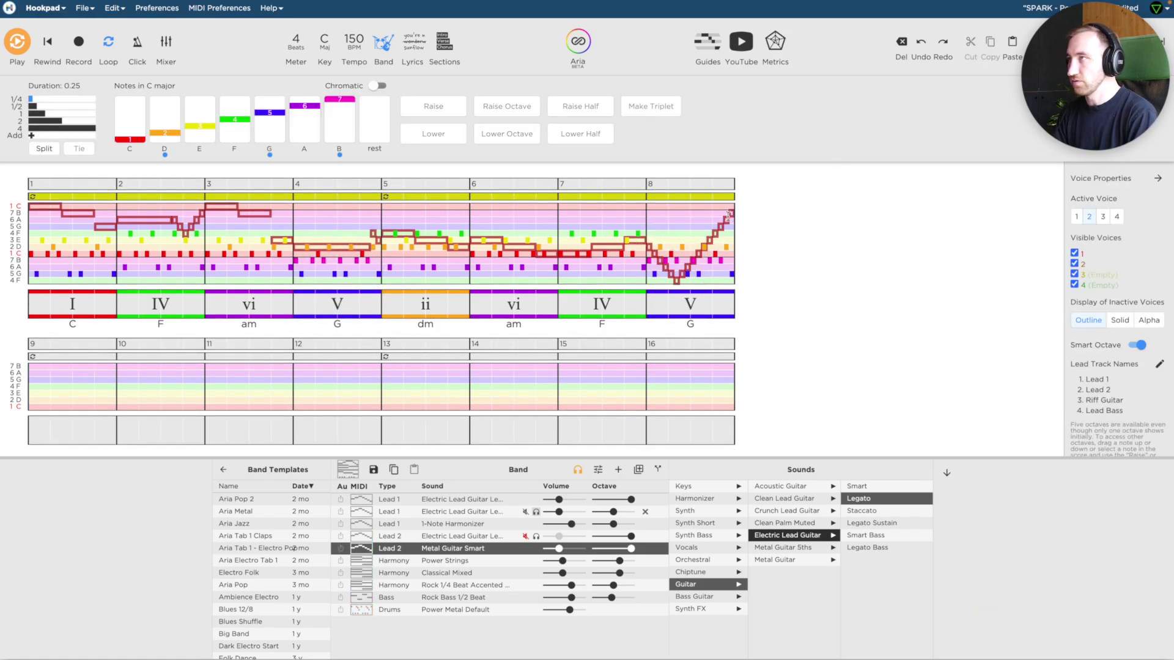
{"action": "key", "text": "space"}
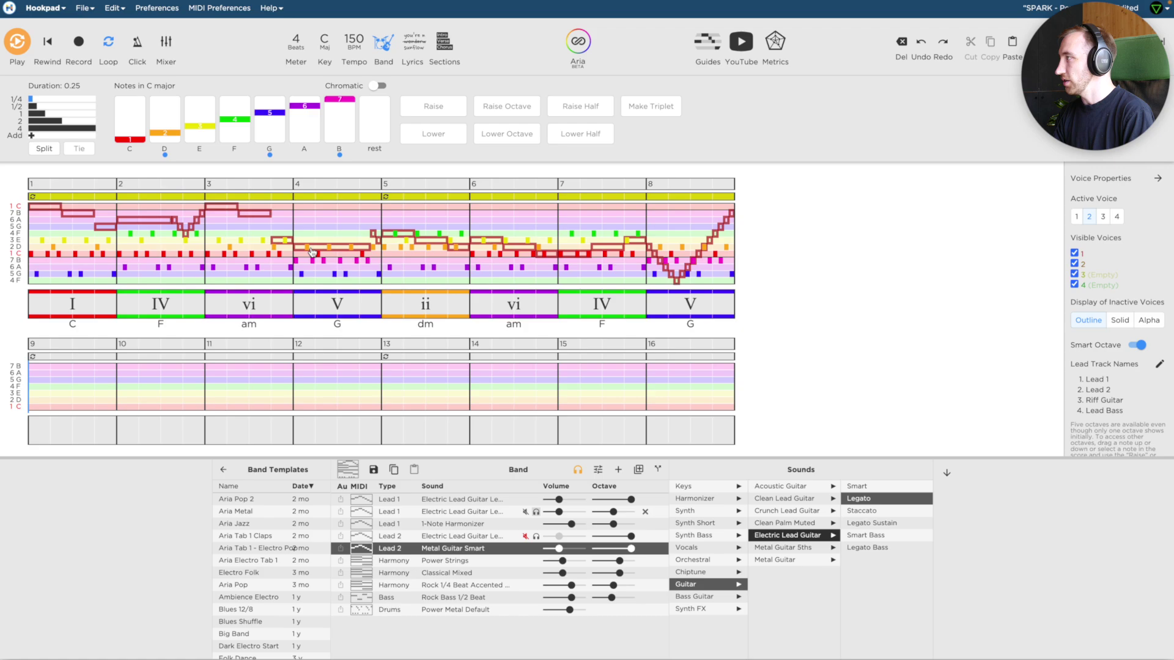
Step: Raise the last low G of measure 4 to C, and raise the two middle Fs in measure 5 to G
{"action": "left_click", "coordinate": [379, 274]}
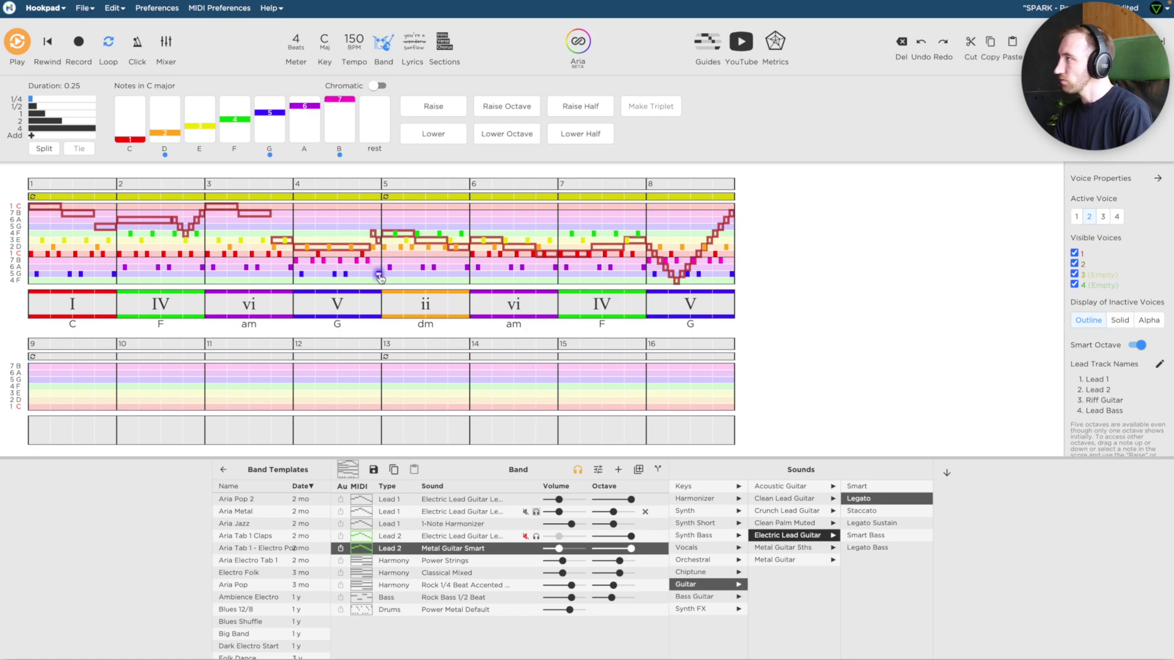
{"action": "key", "text": "Up"}
{"action": "key", "text": "Up"}
{"action": "key", "text": "Up"}
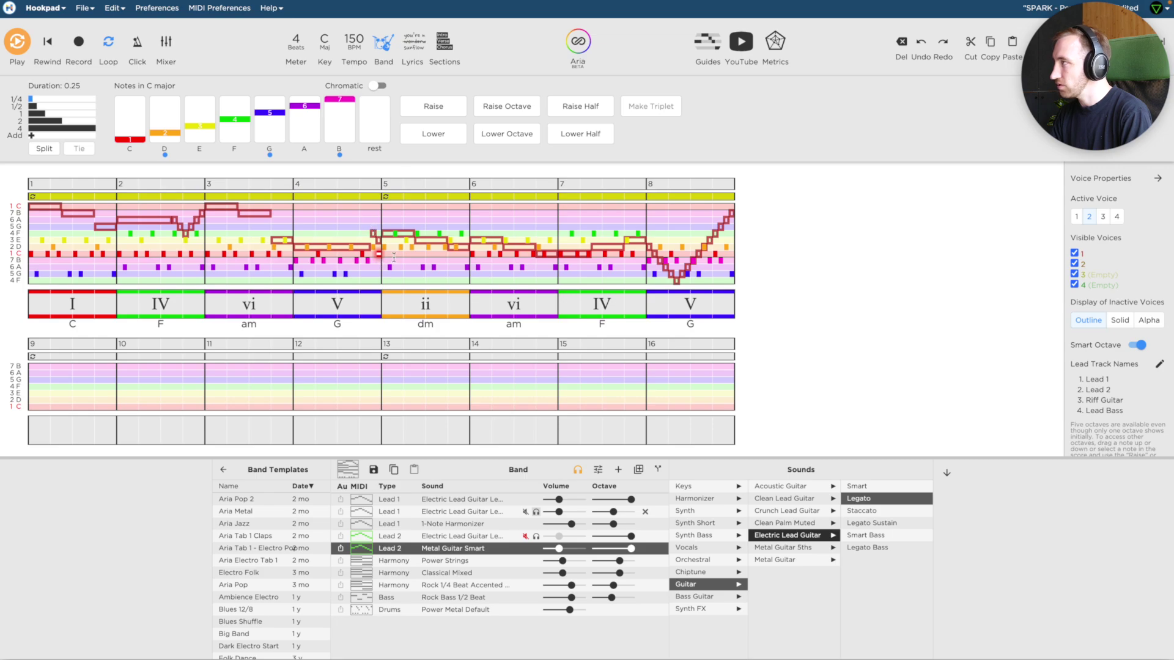
{"action": "left_click", "coordinate": [418, 236]}
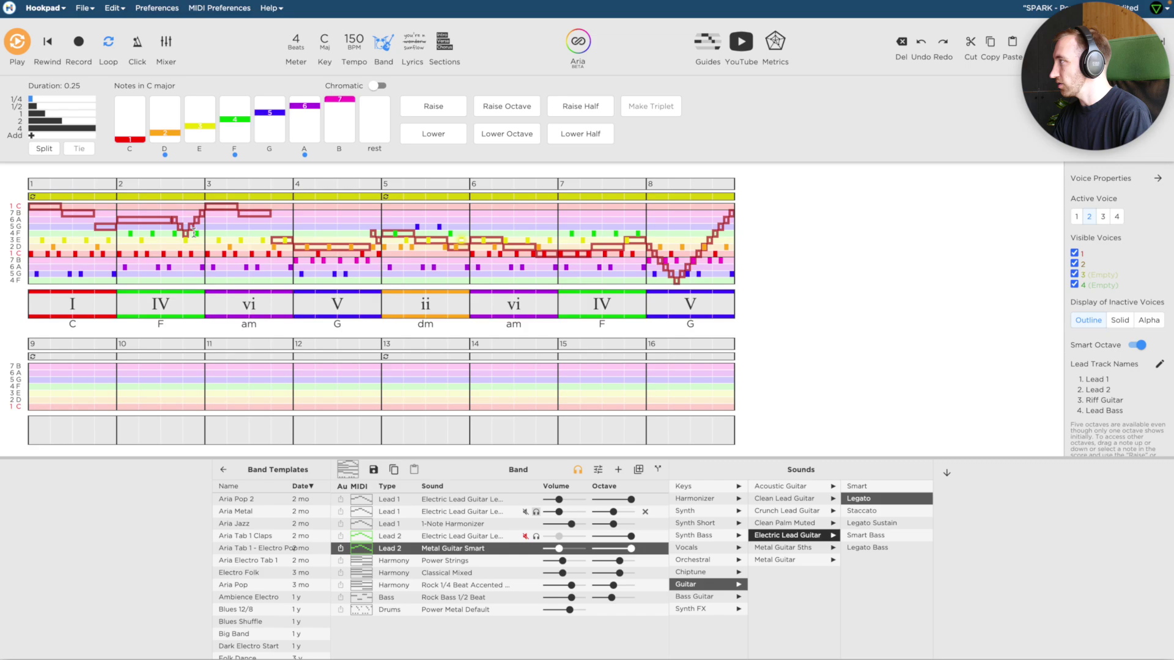
Step: Raise the last low A of voice 2 in measure 2 to D and vary the measure's closing notes with B, C and E
{"action": "left_click", "coordinate": [203, 269]}
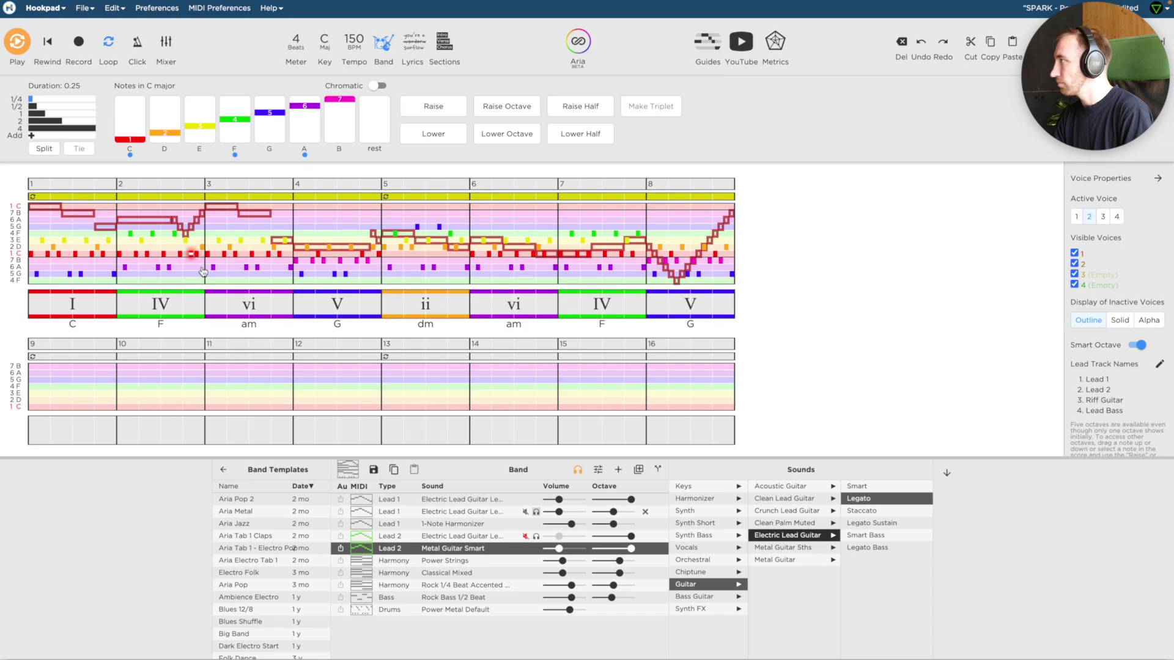
{"action": "key", "text": "1"}
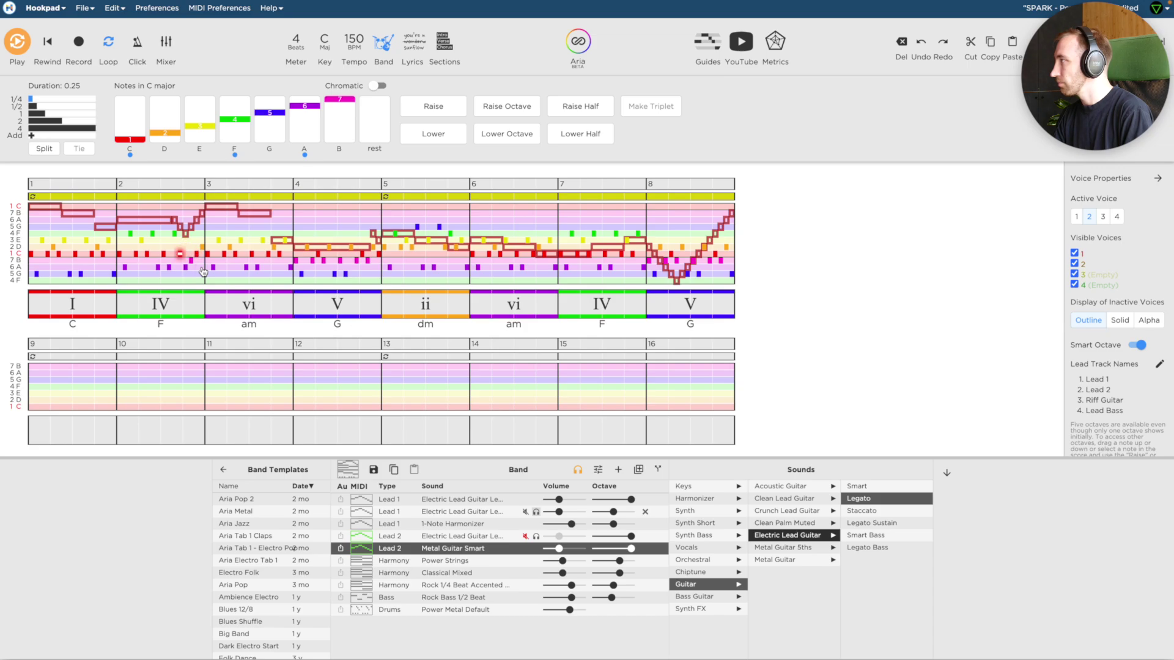
{"action": "key", "text": "4"}
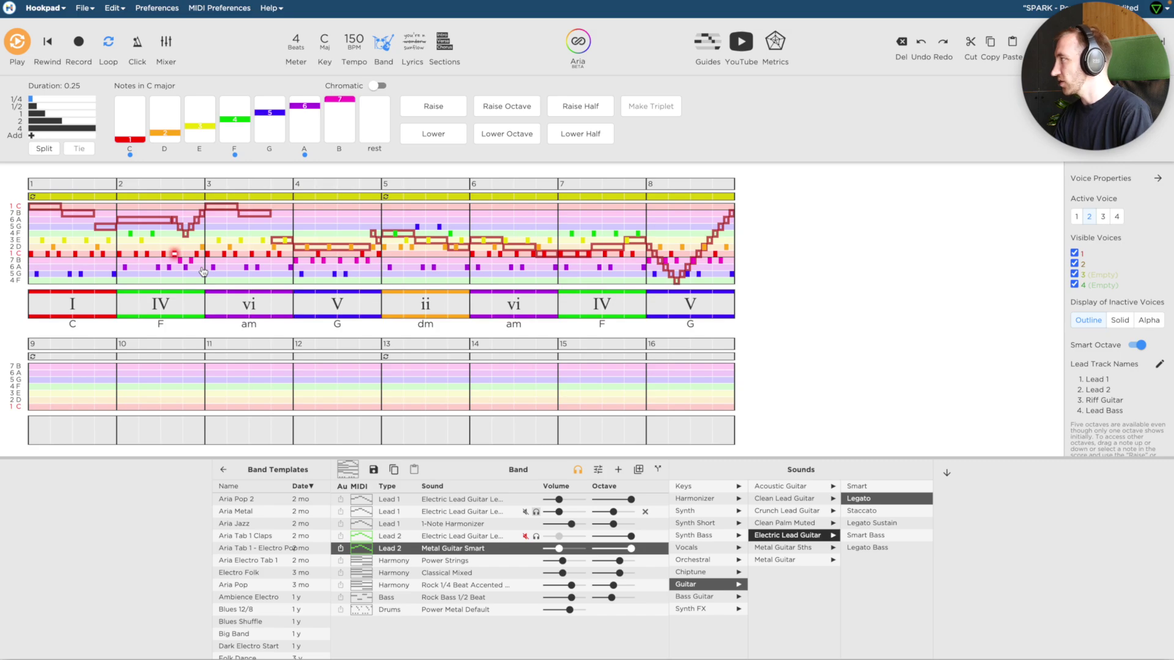
Step: Play back the voices, raise the two middle Es of voice 2 in measure 6 to F, and listen again
{"action": "key", "text": "space"}
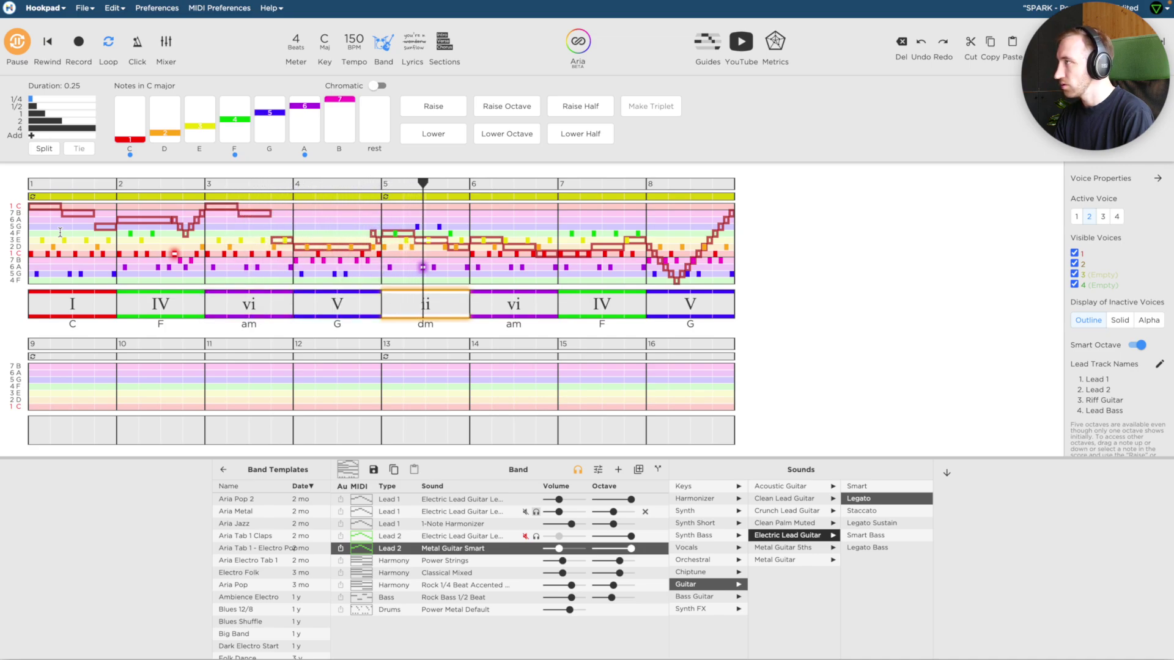
{"action": "key", "text": "space"}
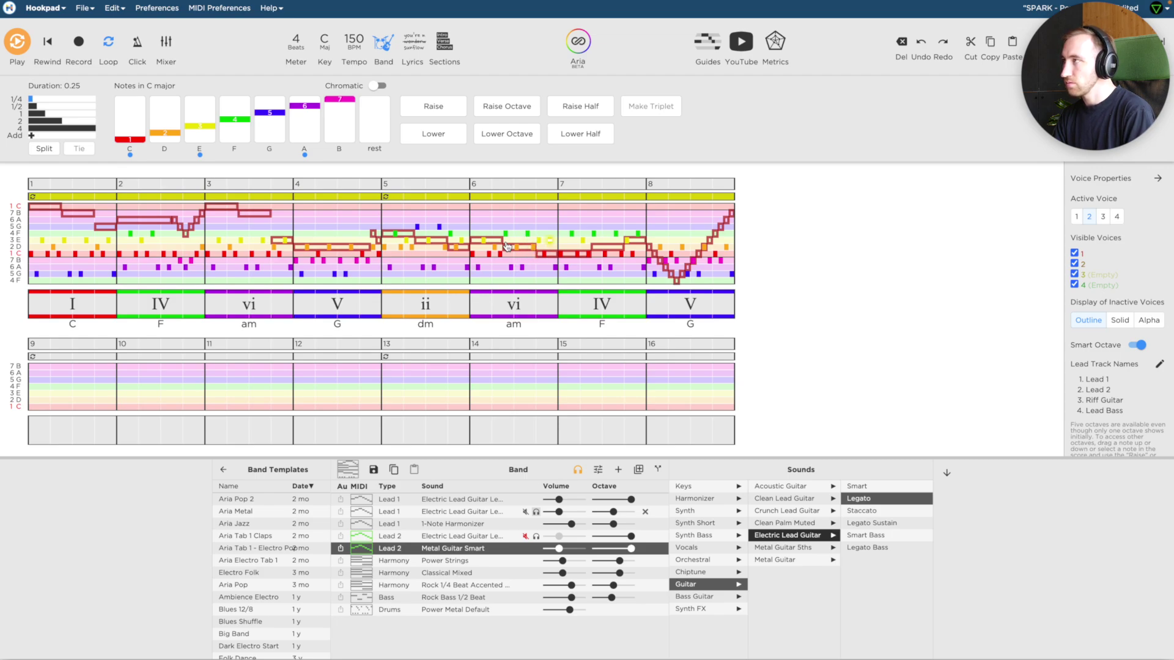
{"action": "left_click", "coordinate": [65, 244]}
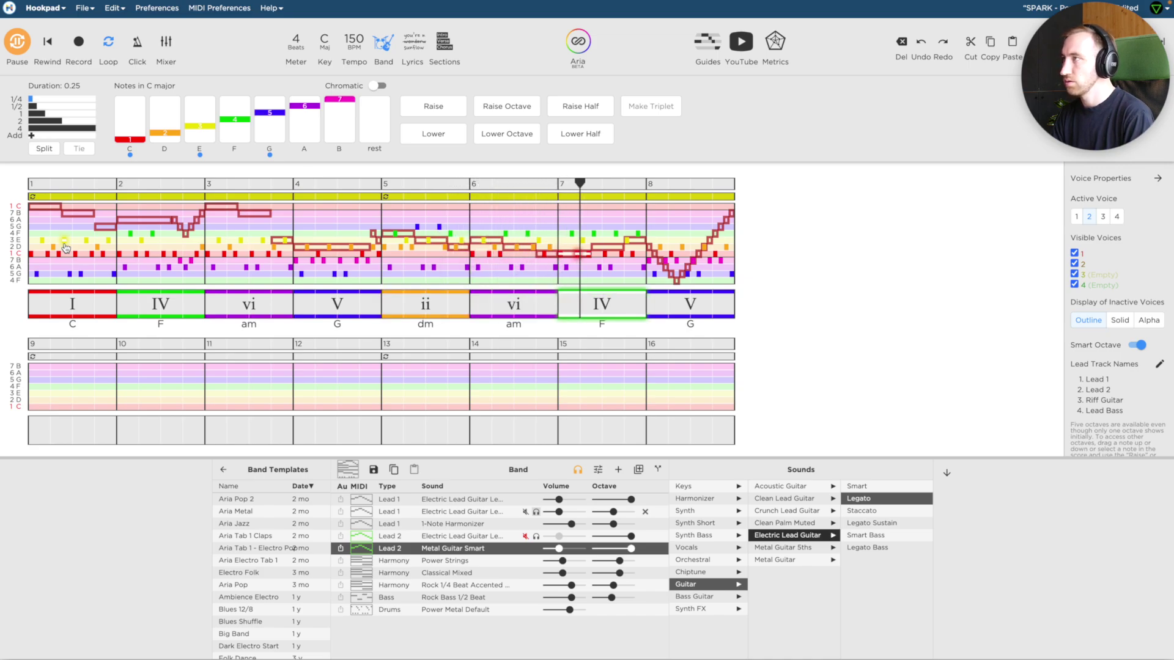
{"action": "key", "text": "space"}
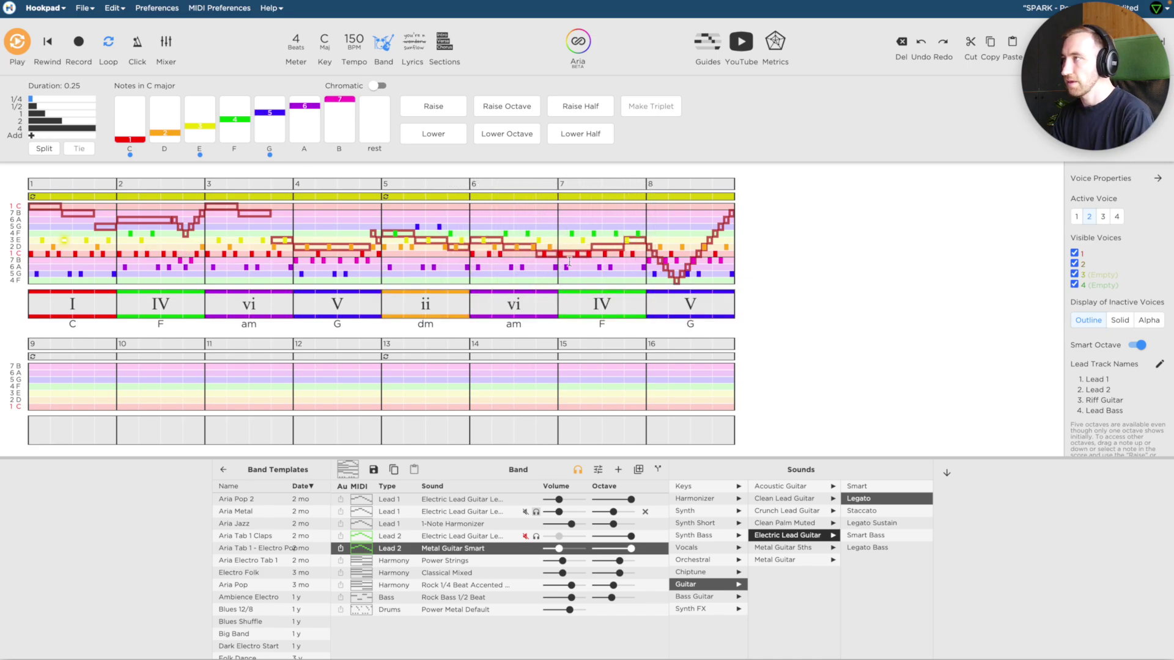
Step: Raise the two middle Fs of voice 2 in measure 7 to G
{"action": "left_click", "coordinate": [595, 233]}
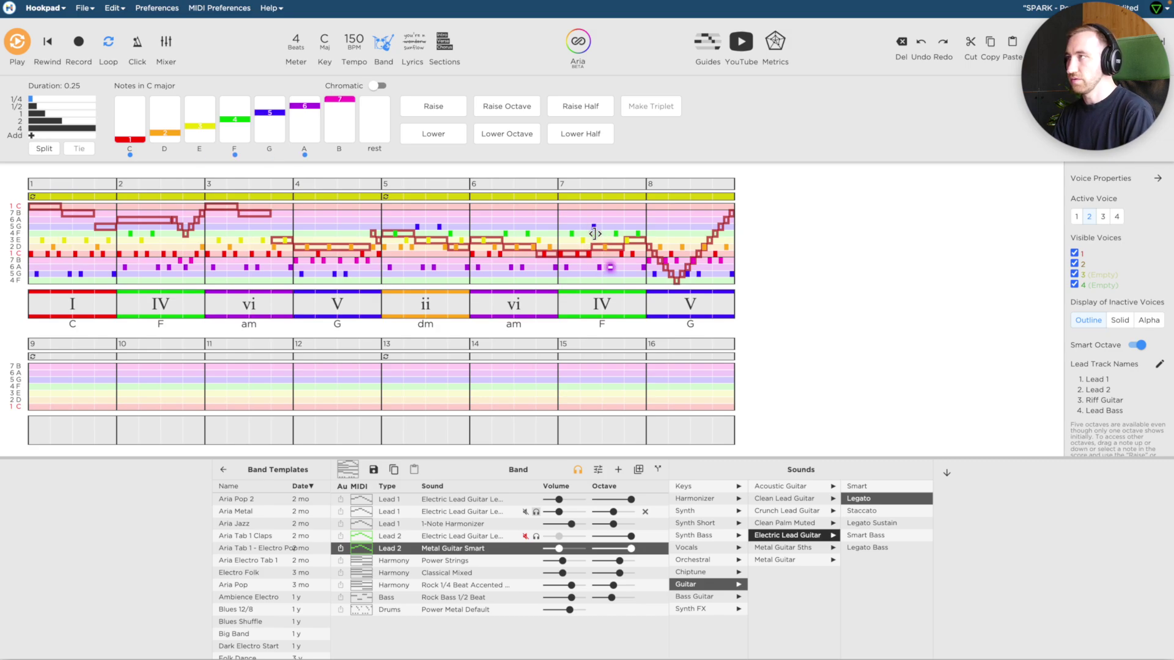
{"action": "key", "text": "Right"}
{"action": "key", "text": "Right"}
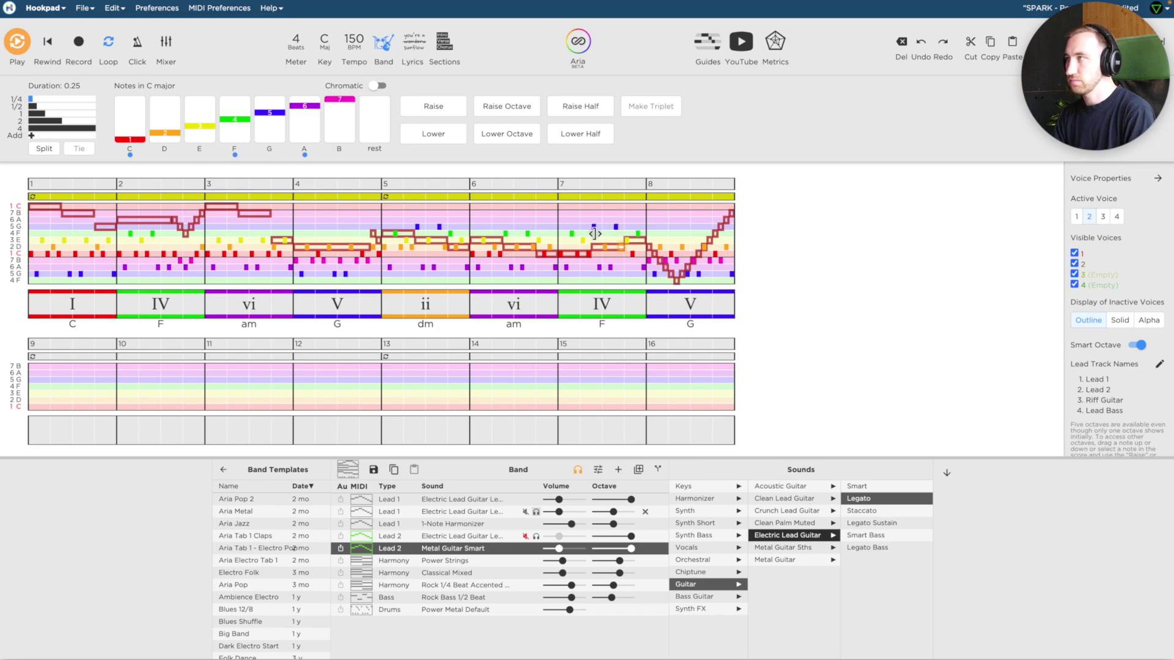
Step: Lower the last G of voice 2 in measure 7 to F and raise the note that follows it to G
{"action": "key", "text": "Left"}
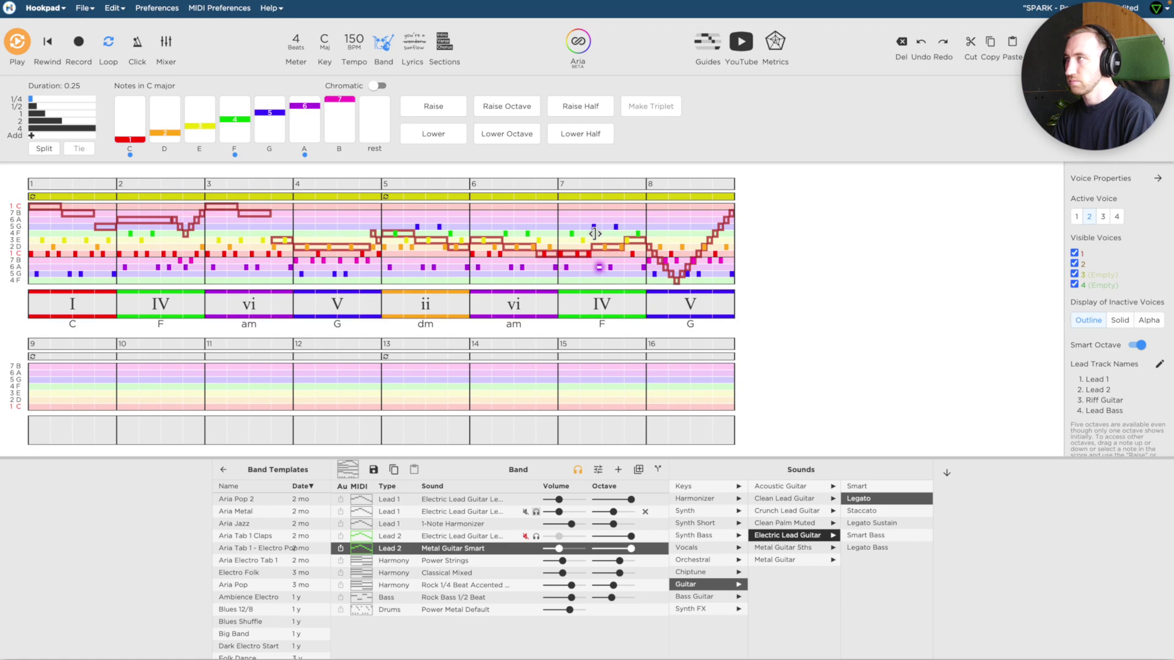
{"action": "key", "text": "Left"}
{"action": "key", "text": "Right"}
{"action": "key", "text": "Right"}
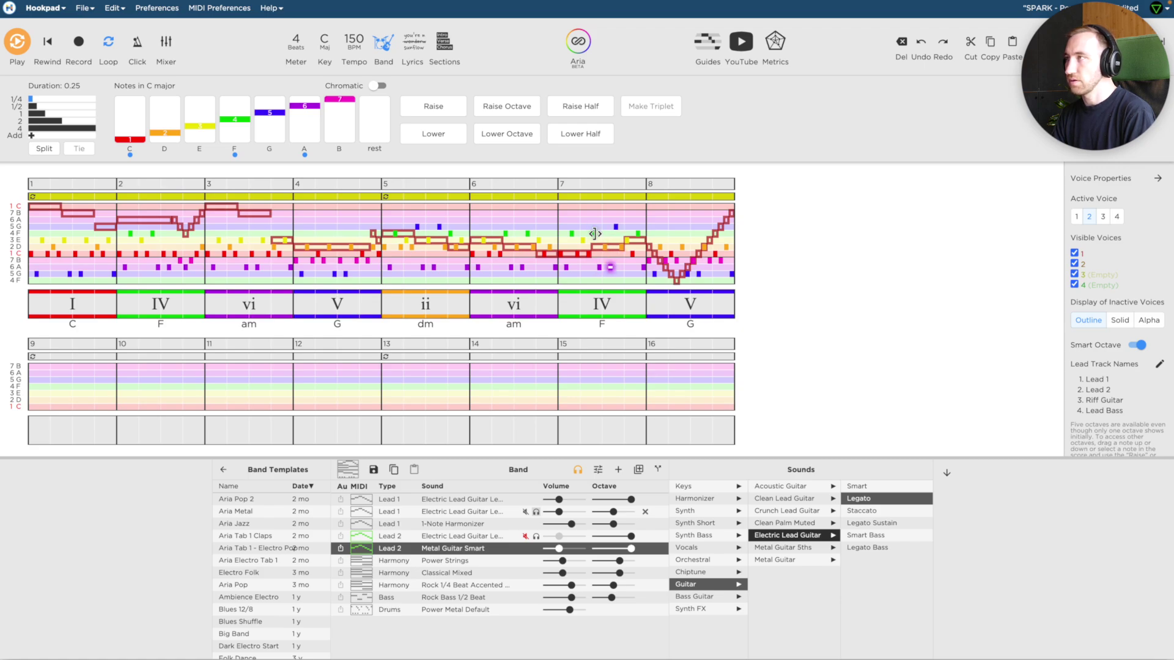
{"action": "key", "text": "Right"}
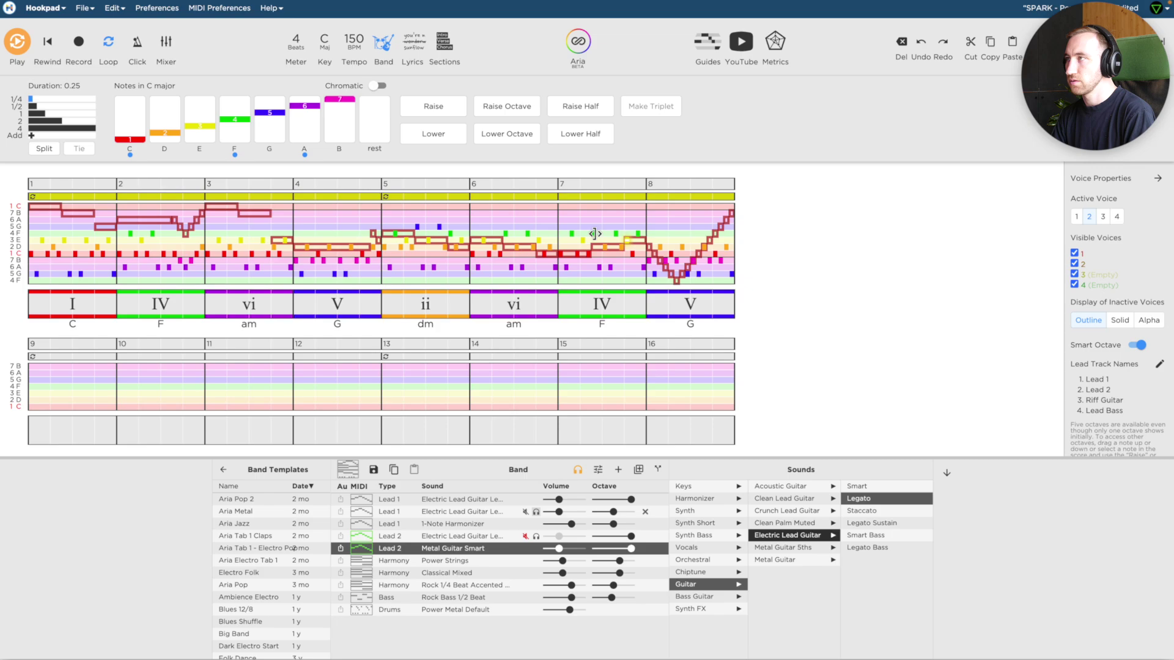
{"action": "key", "text": "Right"}
{"action": "key", "text": "Up"}
{"action": "key", "text": "Up"}
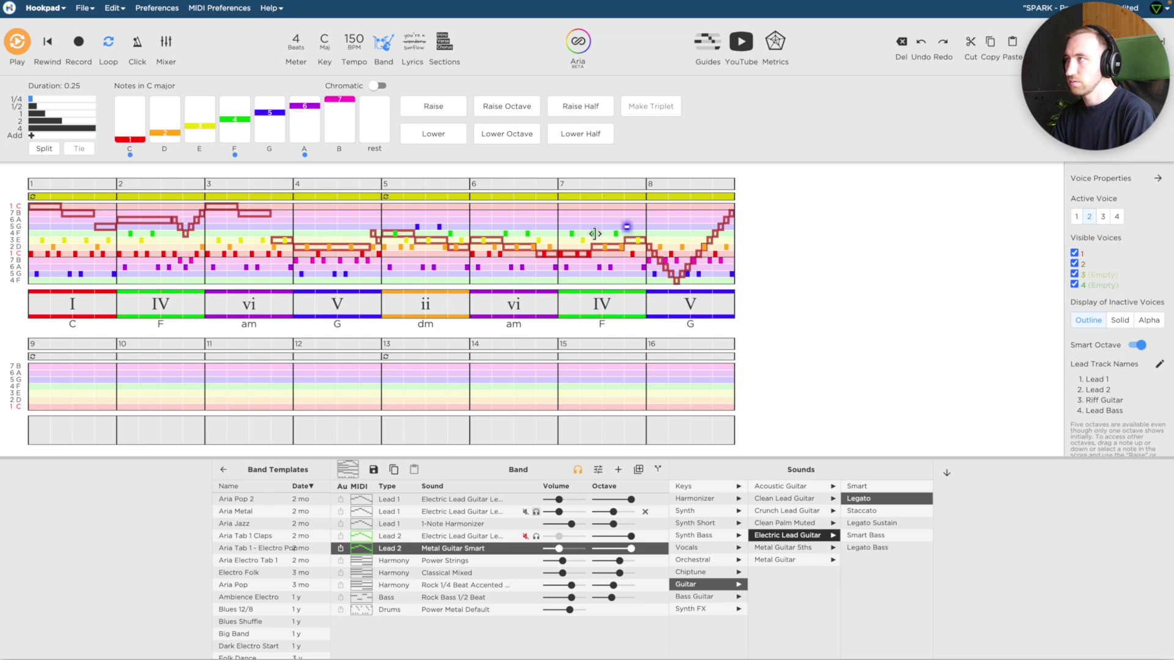
Step: Rework the middle of voice 2 in measure 8 into a stepwise run down to low D and back up
{"action": "key", "text": "Right"}
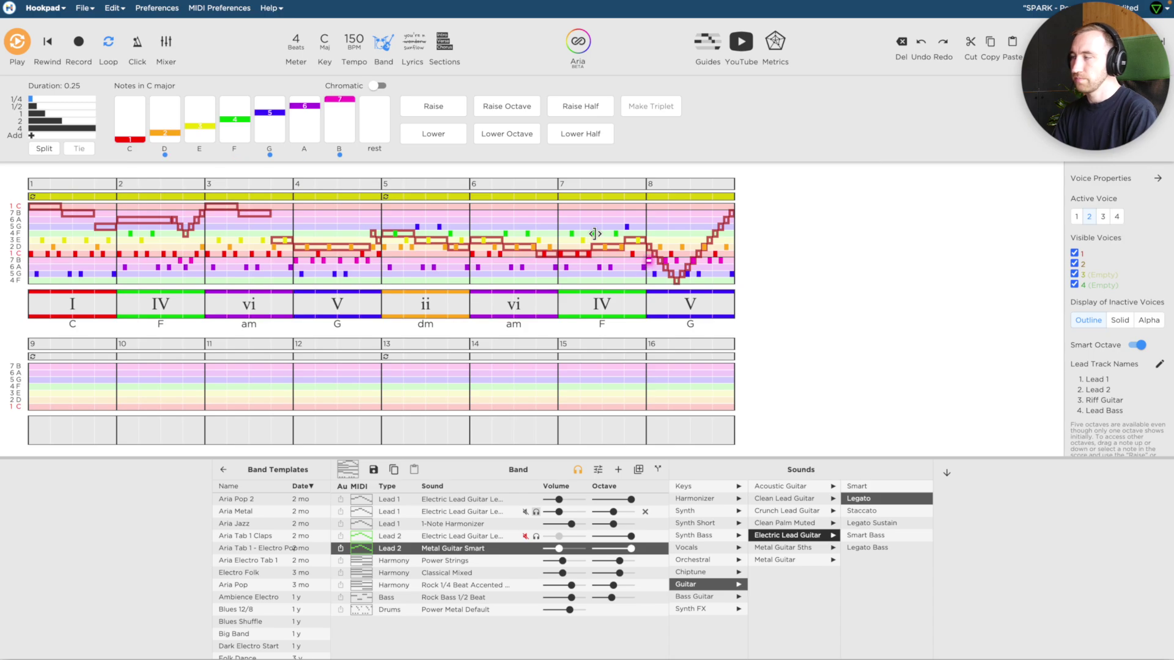
{"action": "key", "text": "Right"}
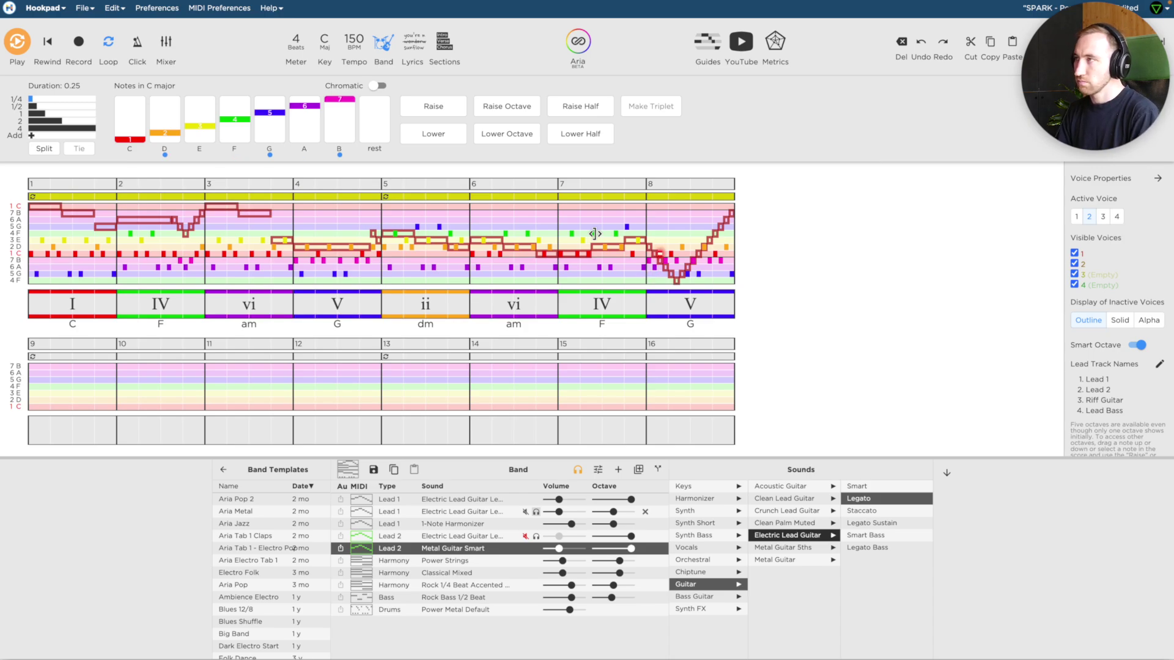
{"action": "key", "text": "Right"}
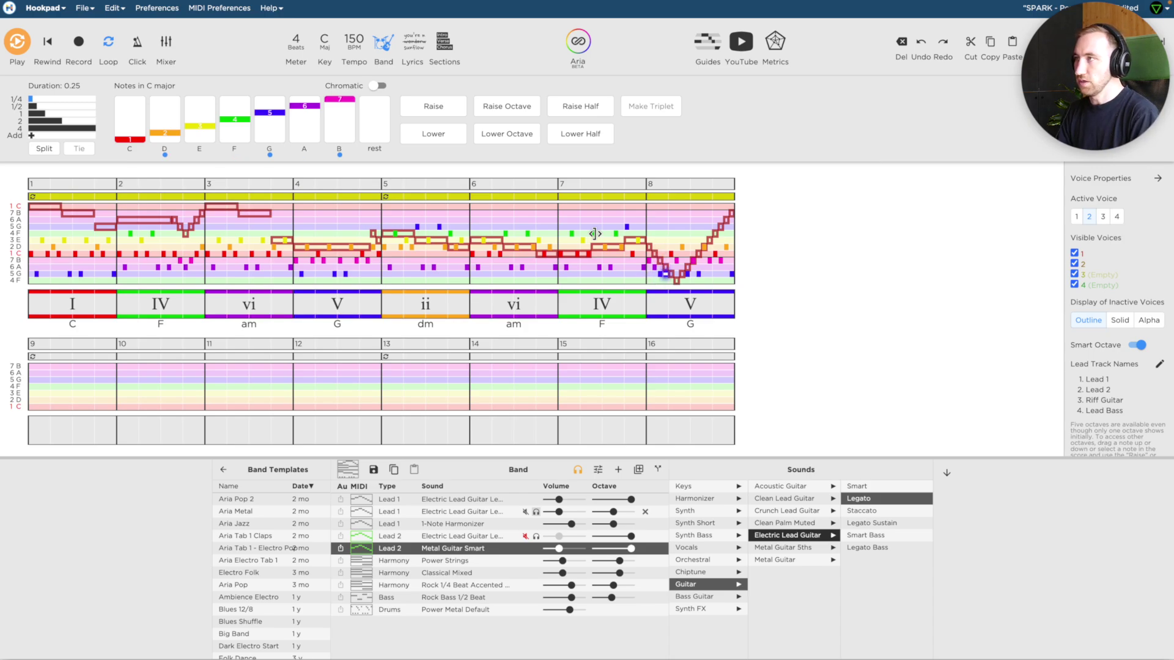
{"action": "key", "text": "Right"}
{"action": "key", "text": "Down"}
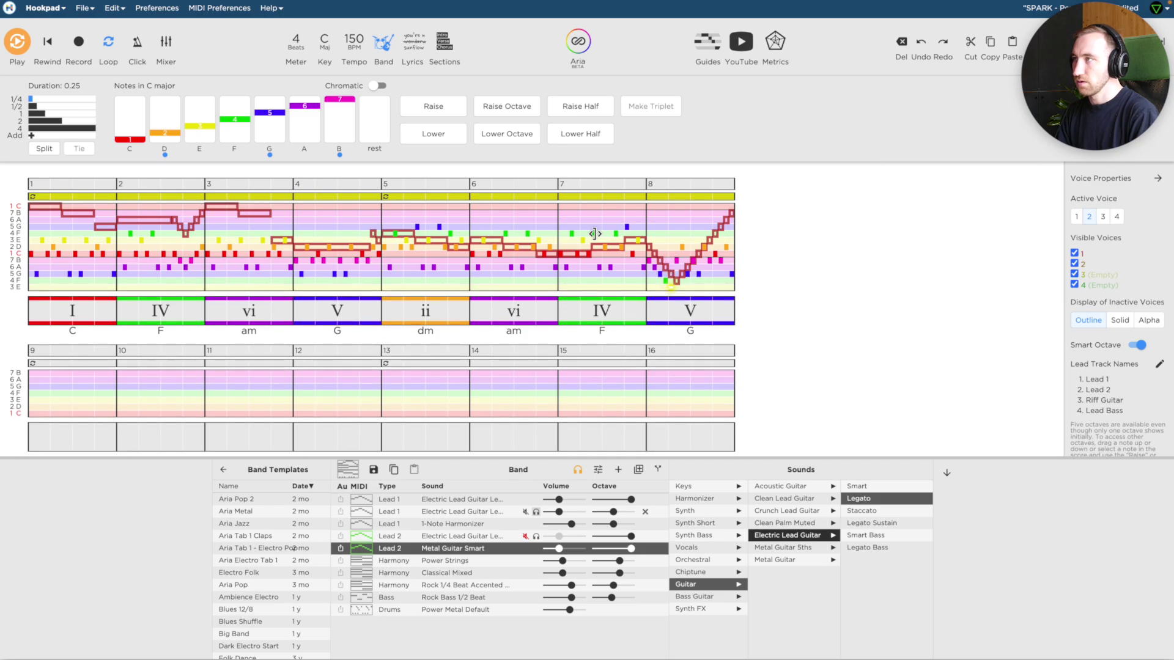
{"action": "key", "text": "Down"}
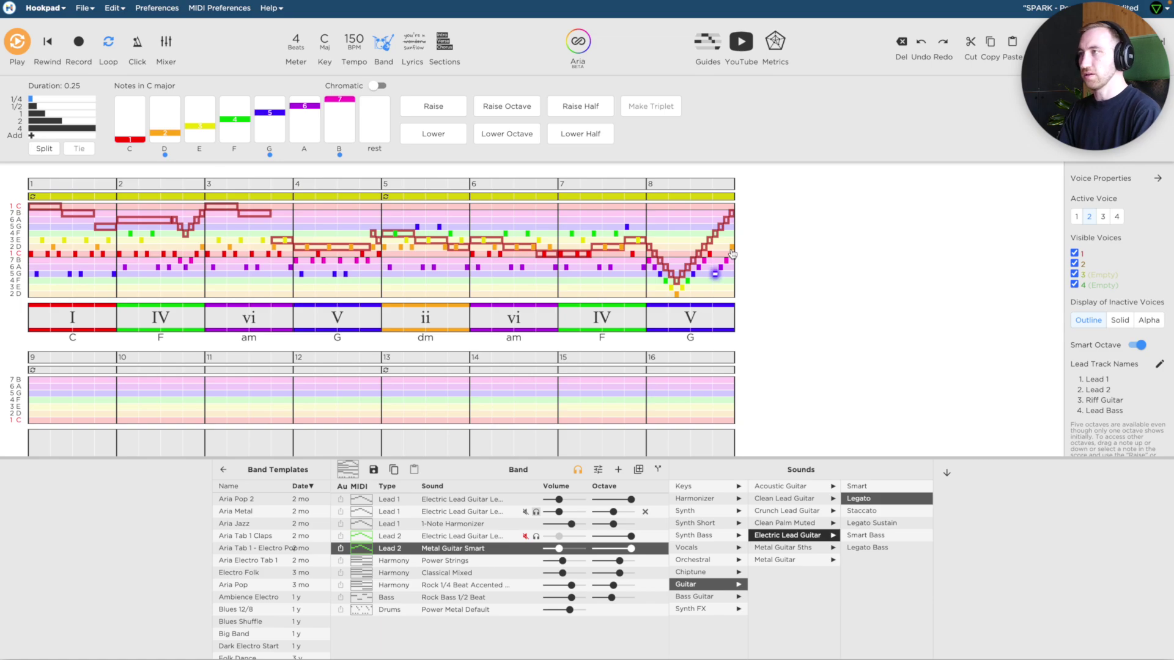
Step: During playback, raise the Lead 2 mixer volume to 70 and pan the Metal Guitar Smart track to 39
{"action": "key", "text": "space"}
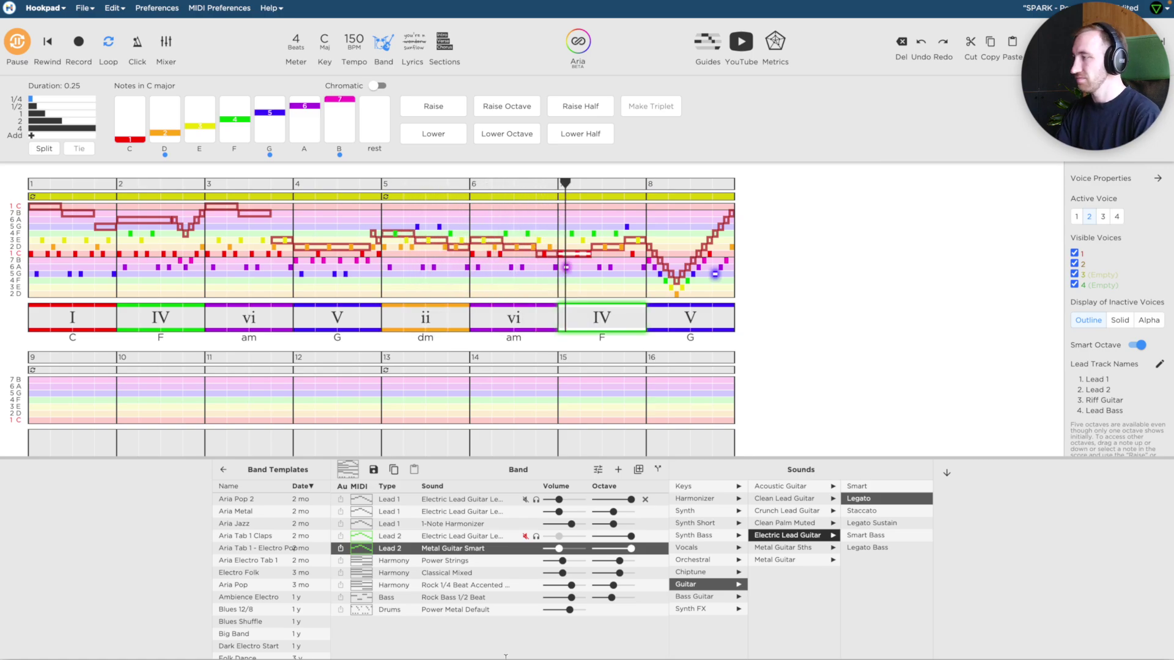
{"action": "left_click", "coordinate": [167, 43]}
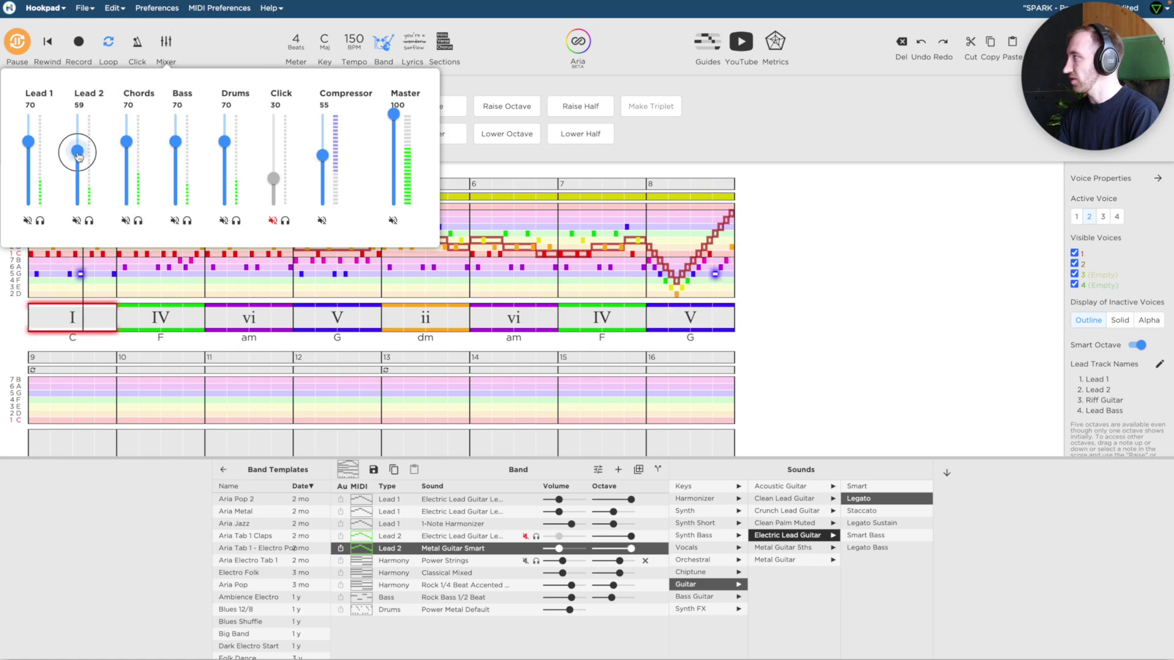
{"action": "left_click_drag", "start_coordinate": [78, 156], "coordinate": [79, 146]}
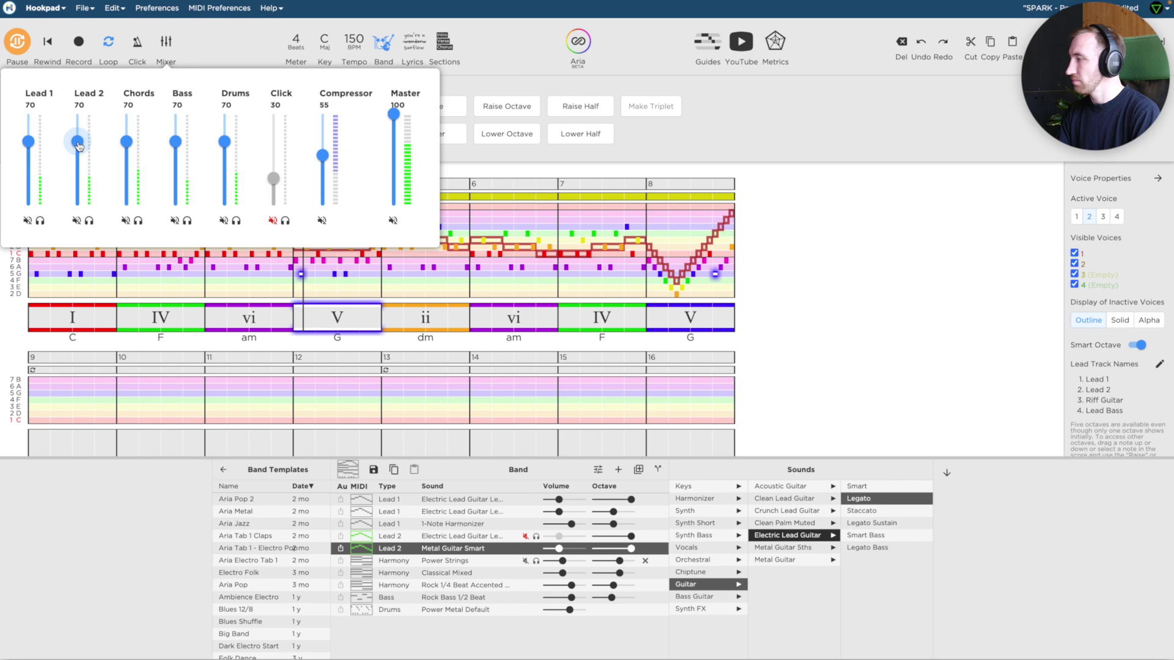
{"action": "left_click", "coordinate": [599, 470]}
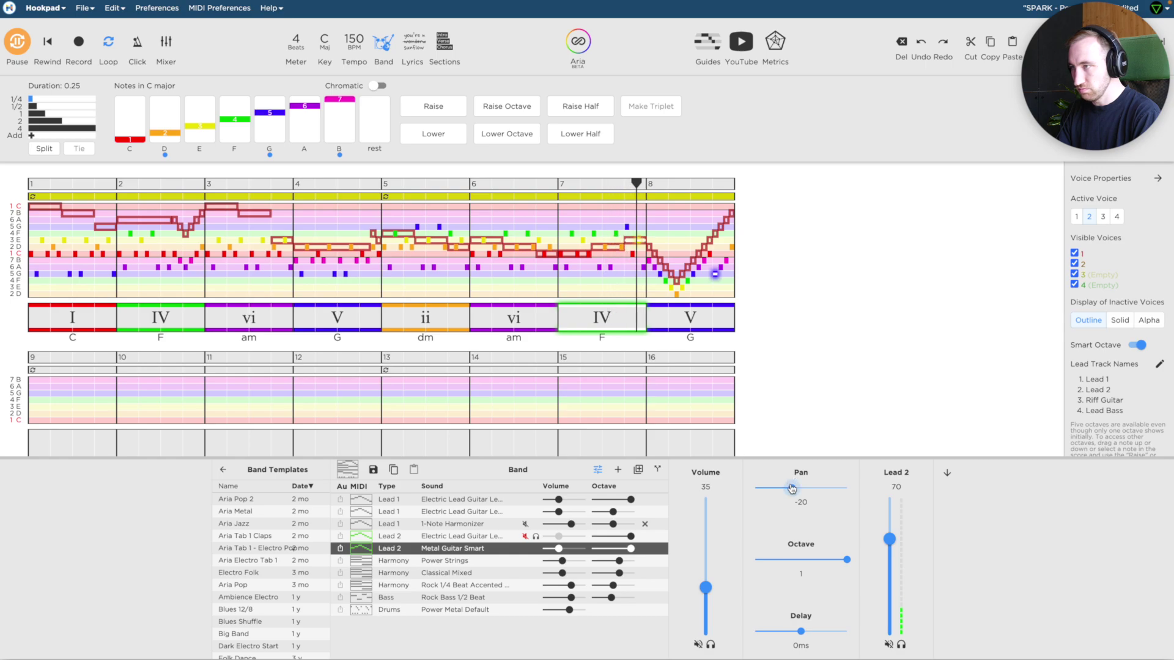
{"action": "left_click_drag", "start_coordinate": [791, 489], "coordinate": [822, 495]}
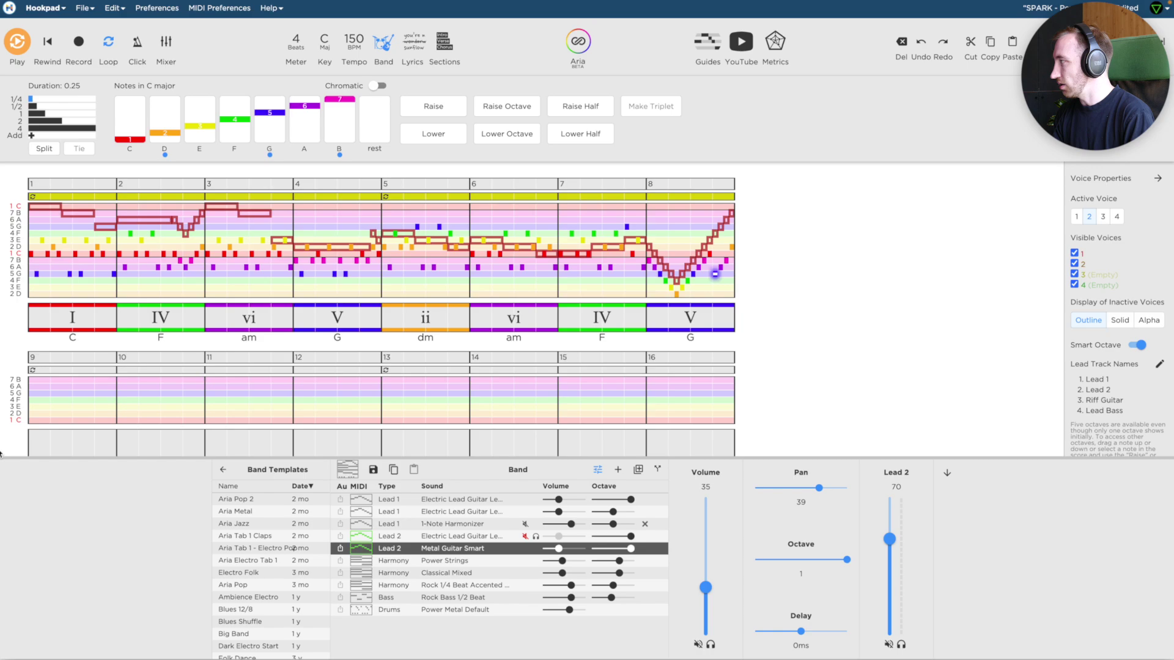
Step: Add a band change at measure 9
{"action": "left_click", "coordinate": [150, 405]}
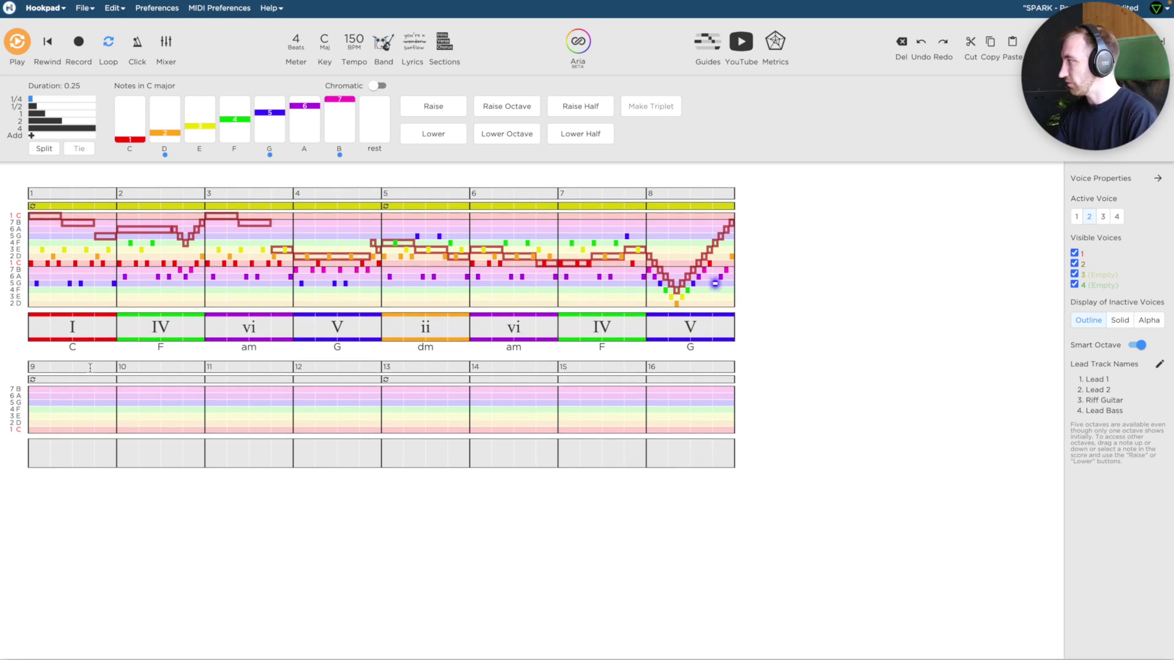
{"action": "left_click", "coordinate": [89, 366]}
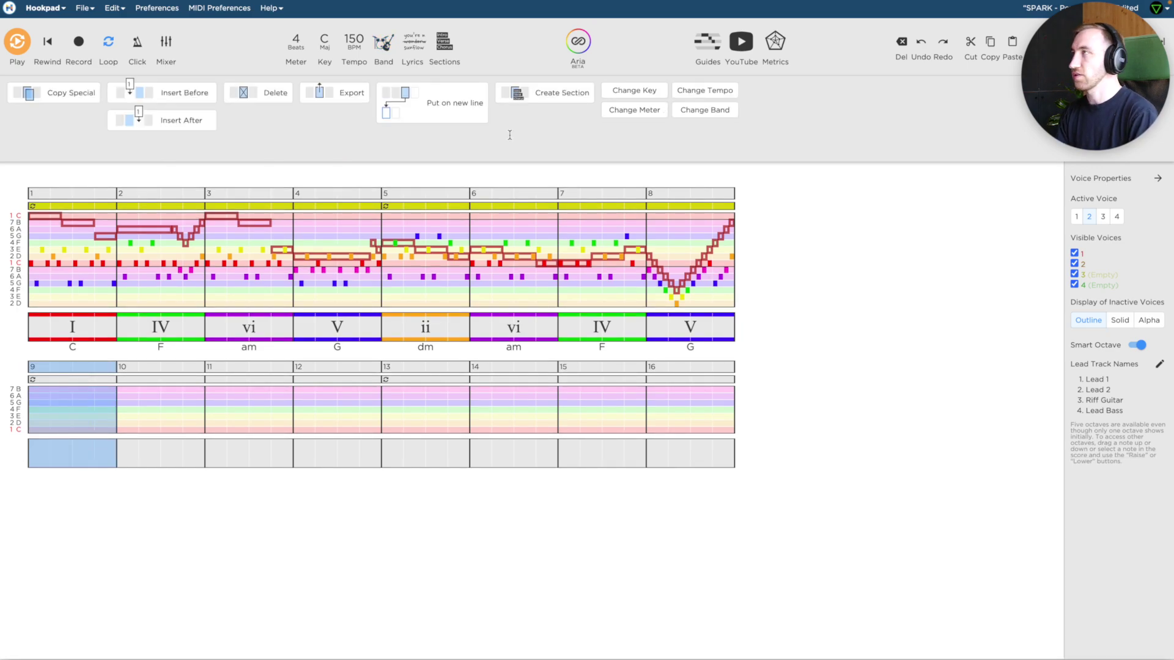
{"action": "left_click", "coordinate": [717, 113]}
{"action": "left_click", "coordinate": [681, 115]}
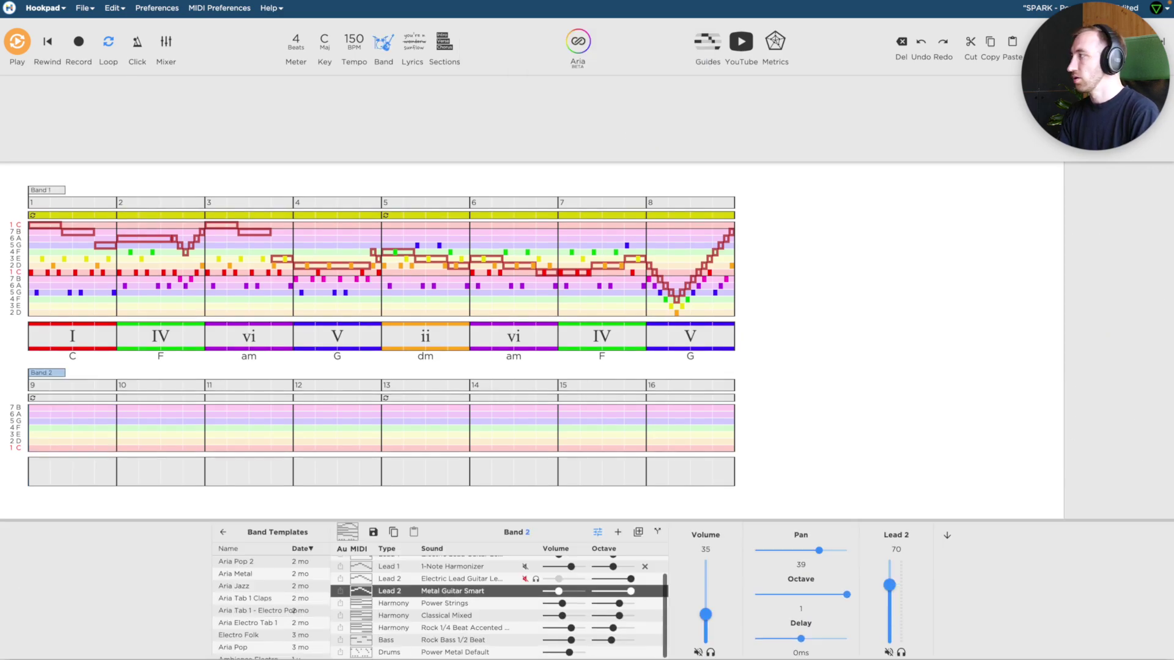
Step: Fill measure 9 with a I chord (C) lasting four beats
{"action": "left_click", "coordinate": [43, 472]}
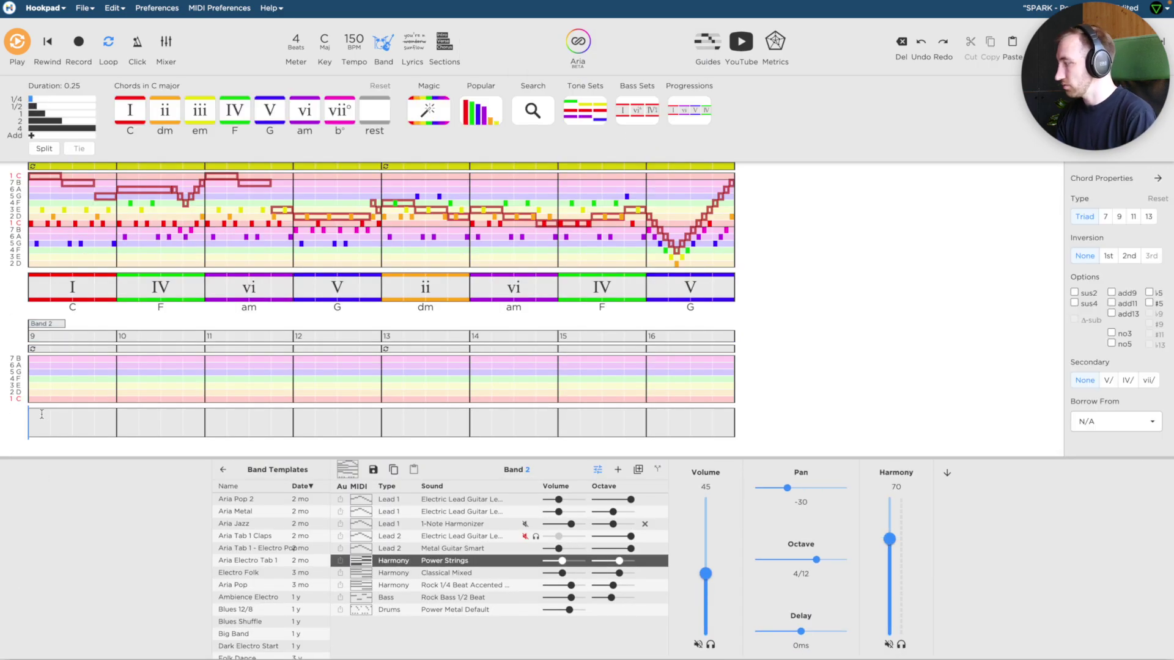
{"action": "left_click", "coordinate": [33, 432]}
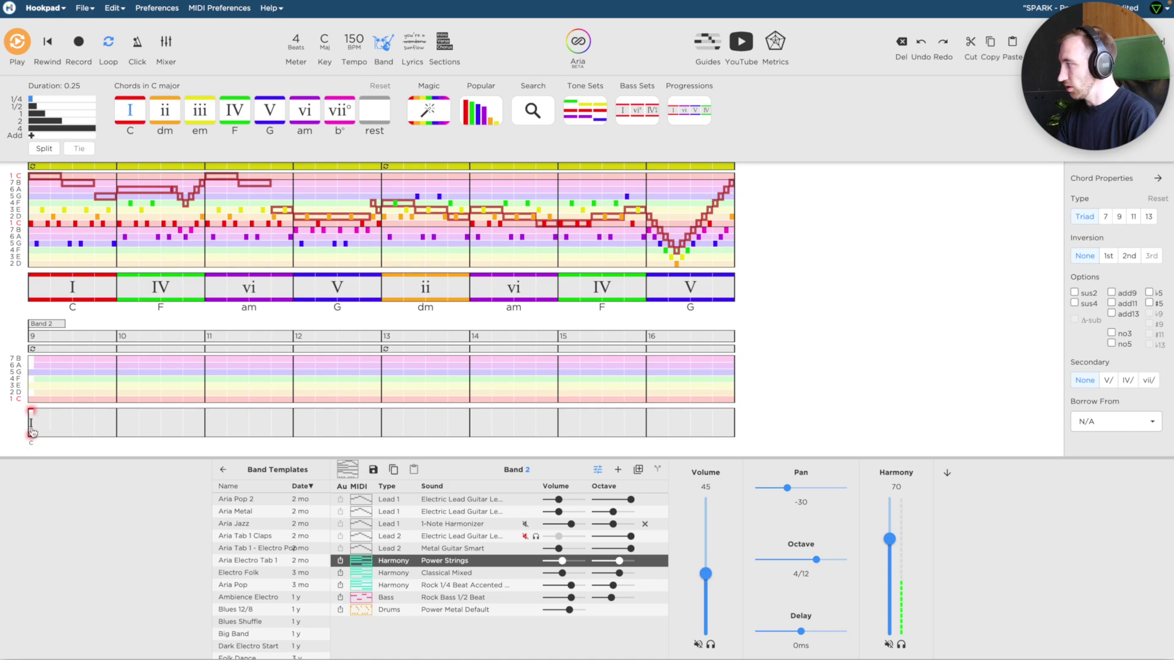
{"action": "key", "text": "g"}
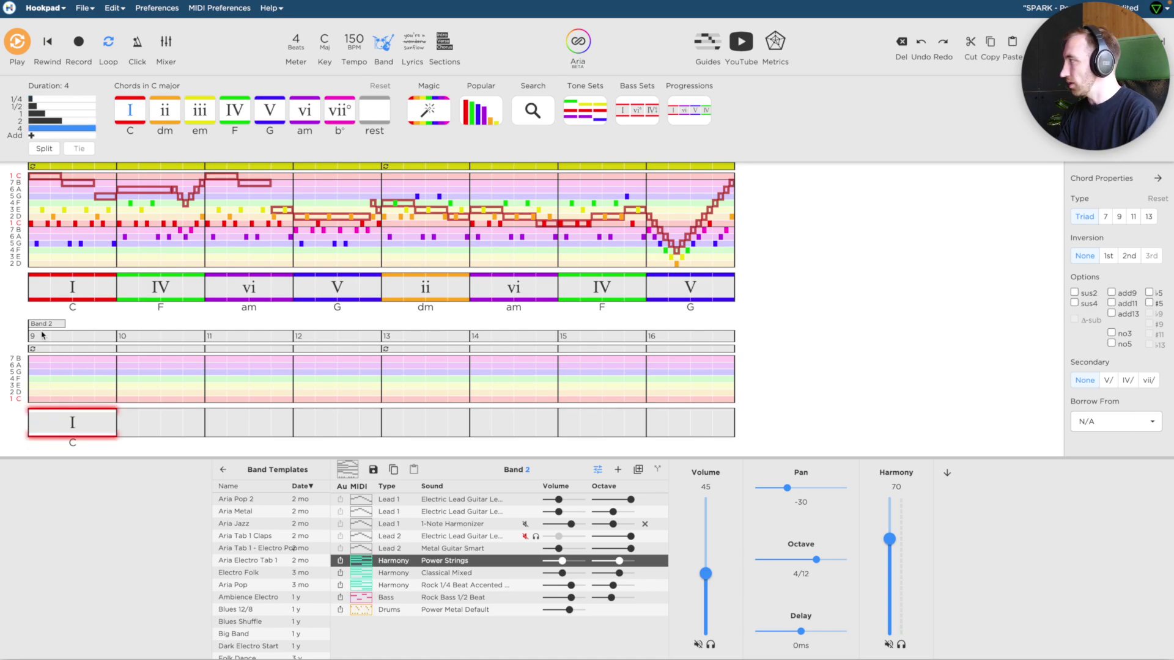
Step: Add a four-beat low C in voice 2 and a four-beat high C in voice 1 to measure 9
{"action": "left_click", "coordinate": [32, 382]}
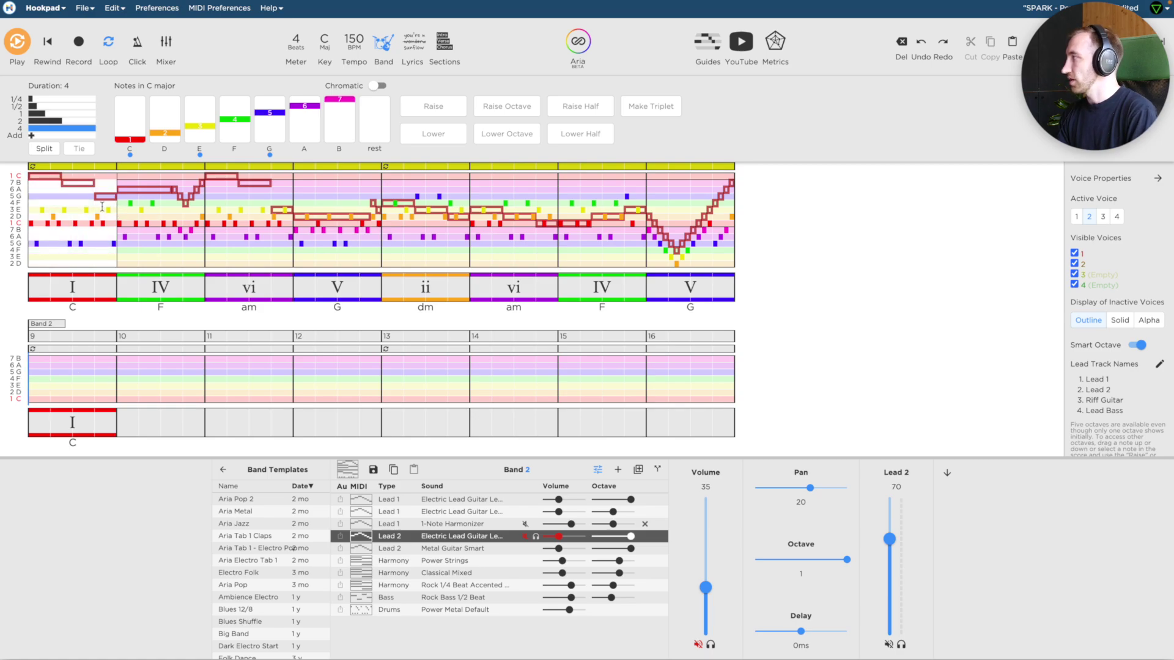
{"action": "left_click", "coordinate": [38, 180]}
{"action": "left_click", "coordinate": [32, 374]}
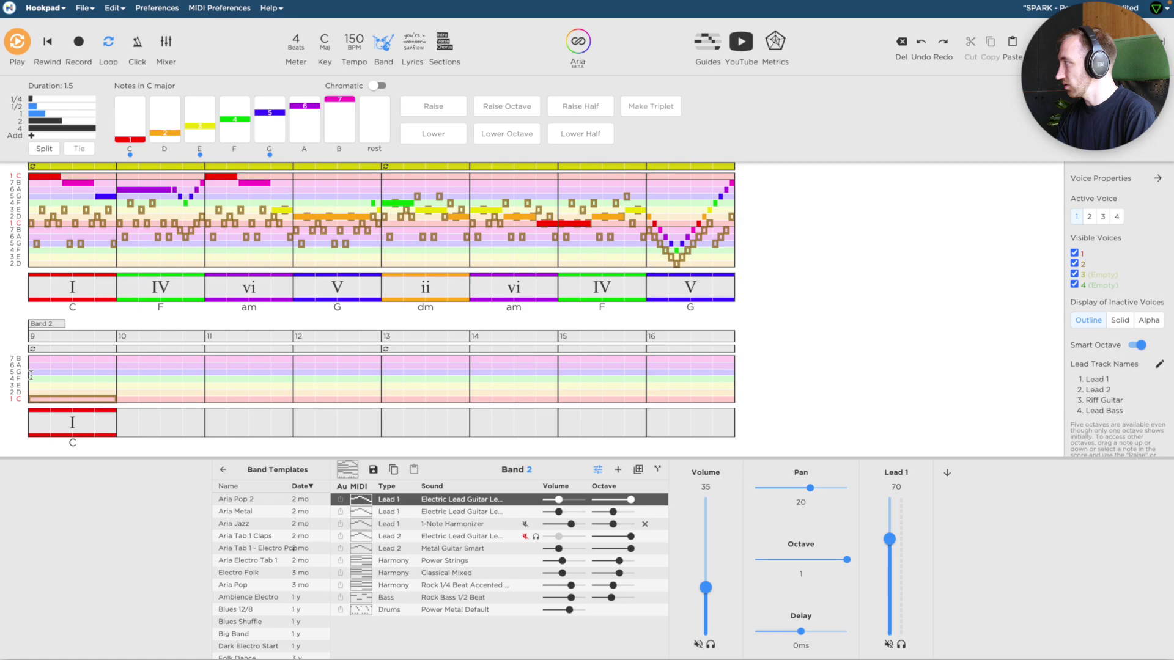
{"action": "key", "text": "1"}
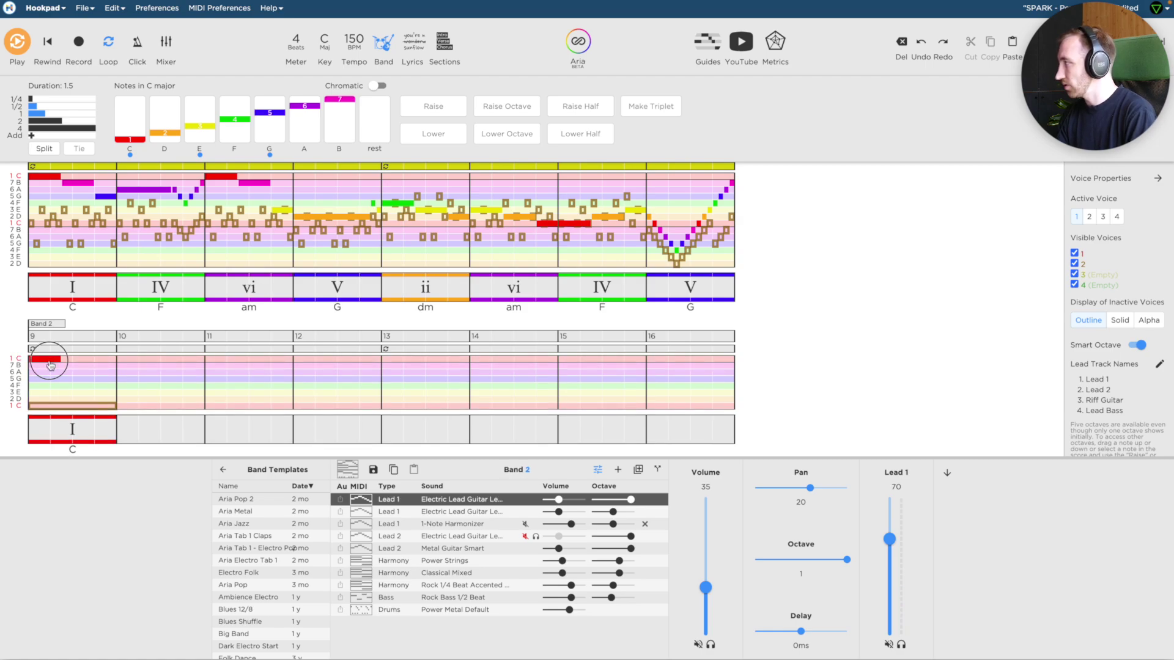
{"action": "key", "text": "shift+Right"}
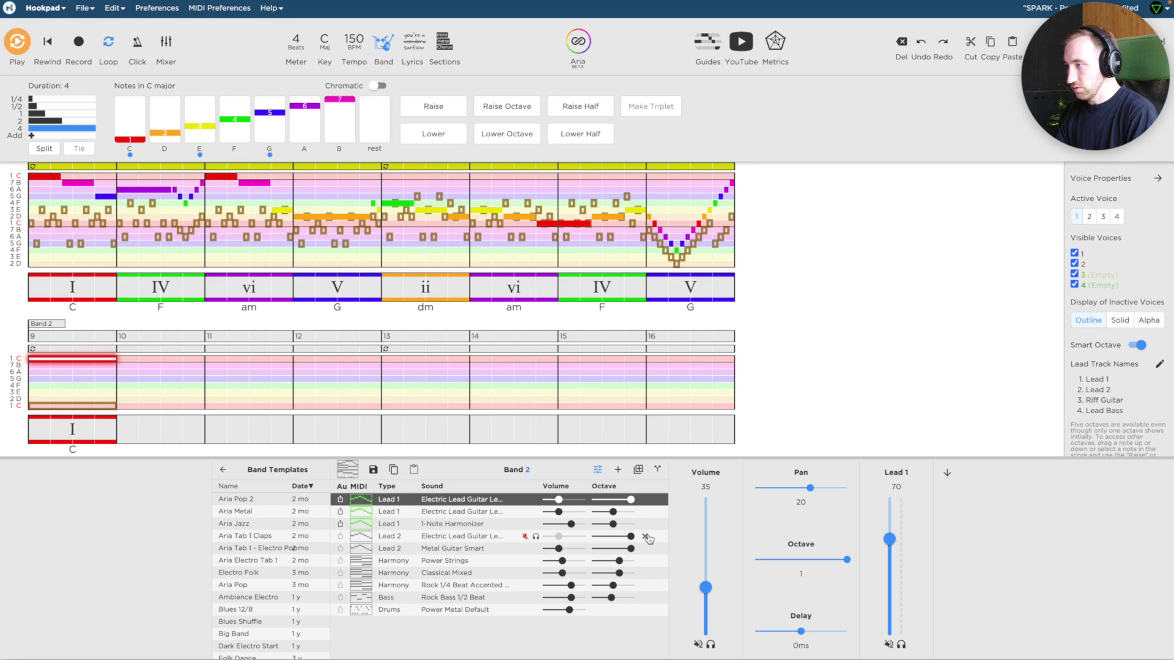
Step: Remove the muted Electric Lead Guitar Lead 2 track from Band 2 and change the rock guitar harmony to Sustain
{"action": "left_click", "coordinate": [645, 537]}
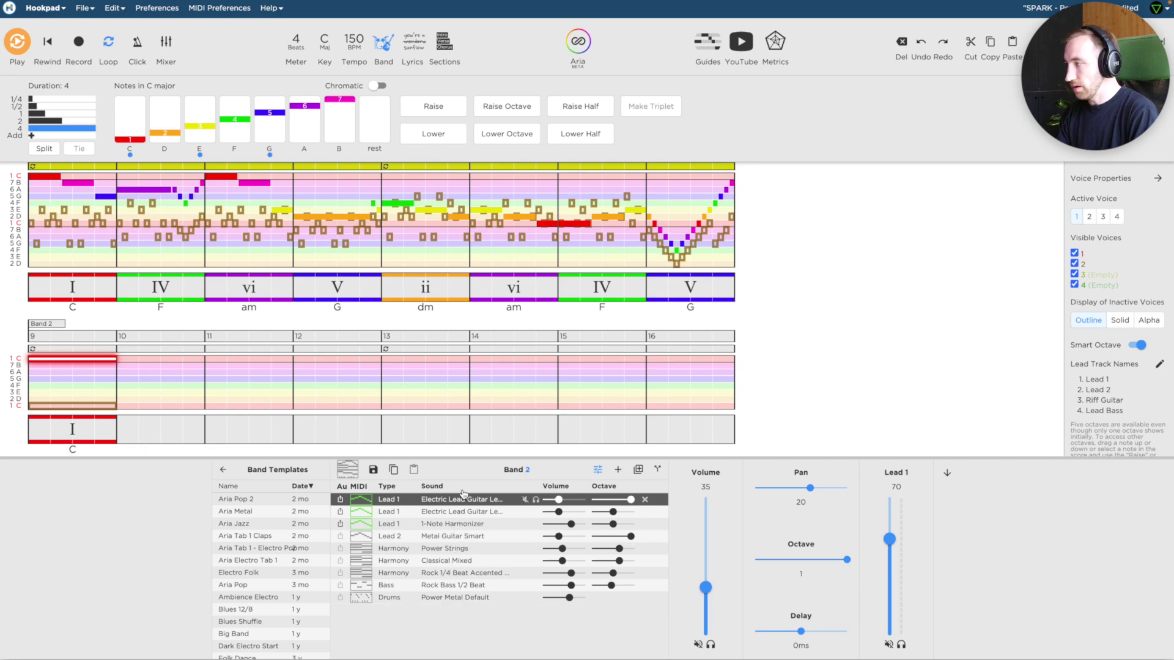
{"action": "left_click", "coordinate": [455, 574]}
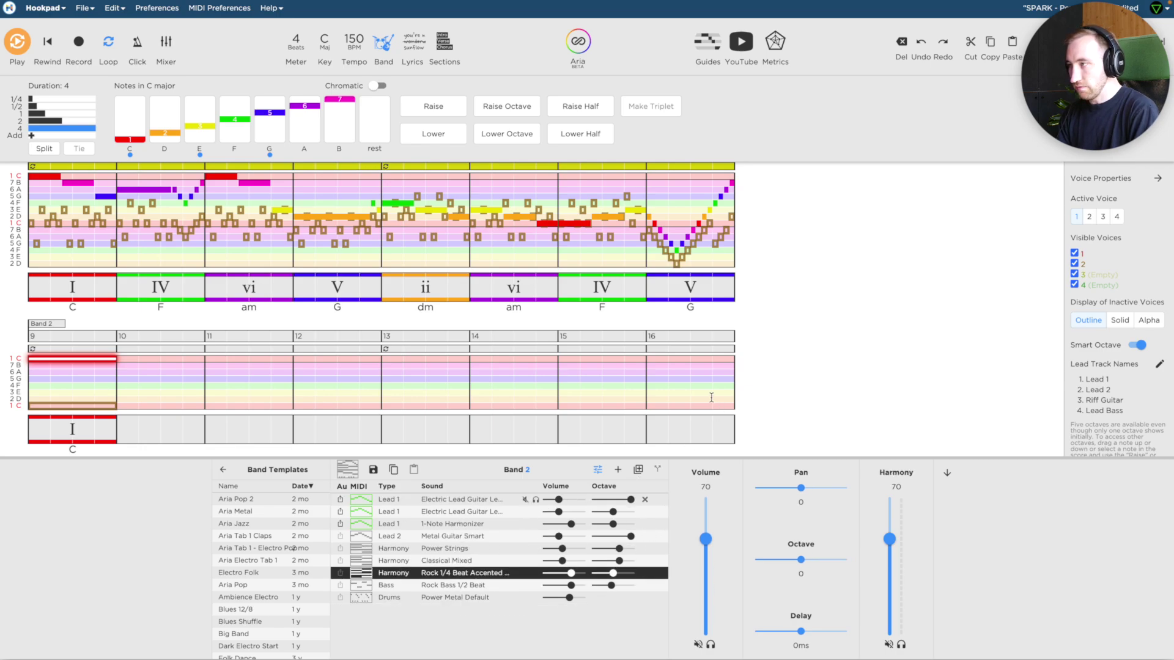
{"action": "left_click", "coordinate": [598, 470]}
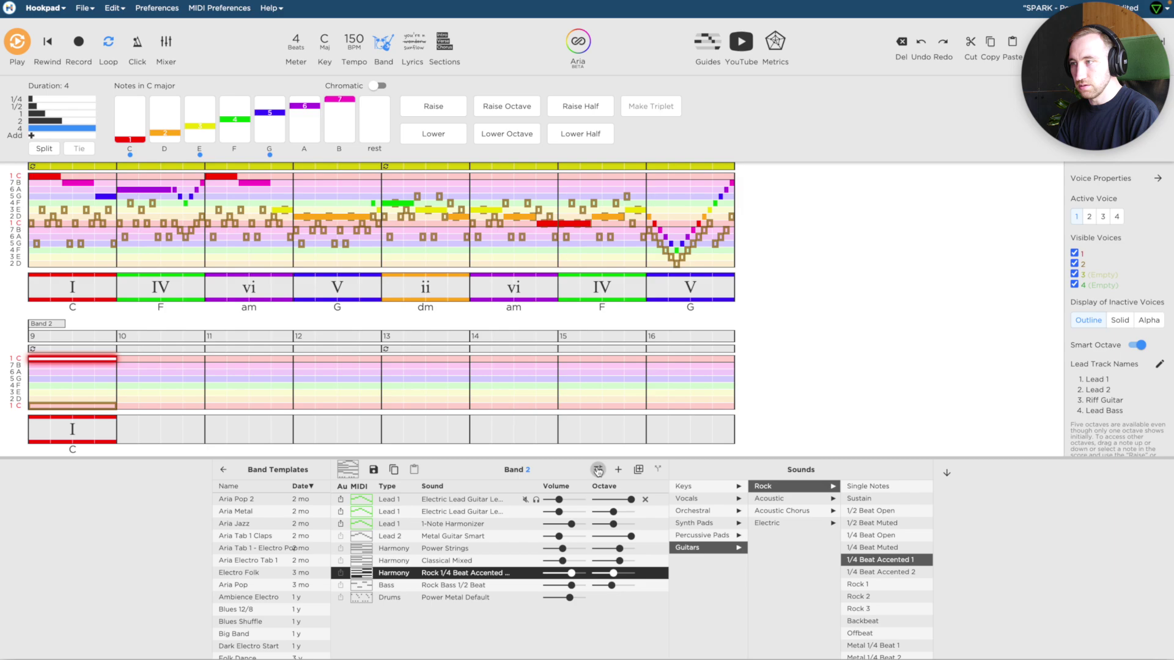
{"action": "left_click", "coordinate": [879, 500]}
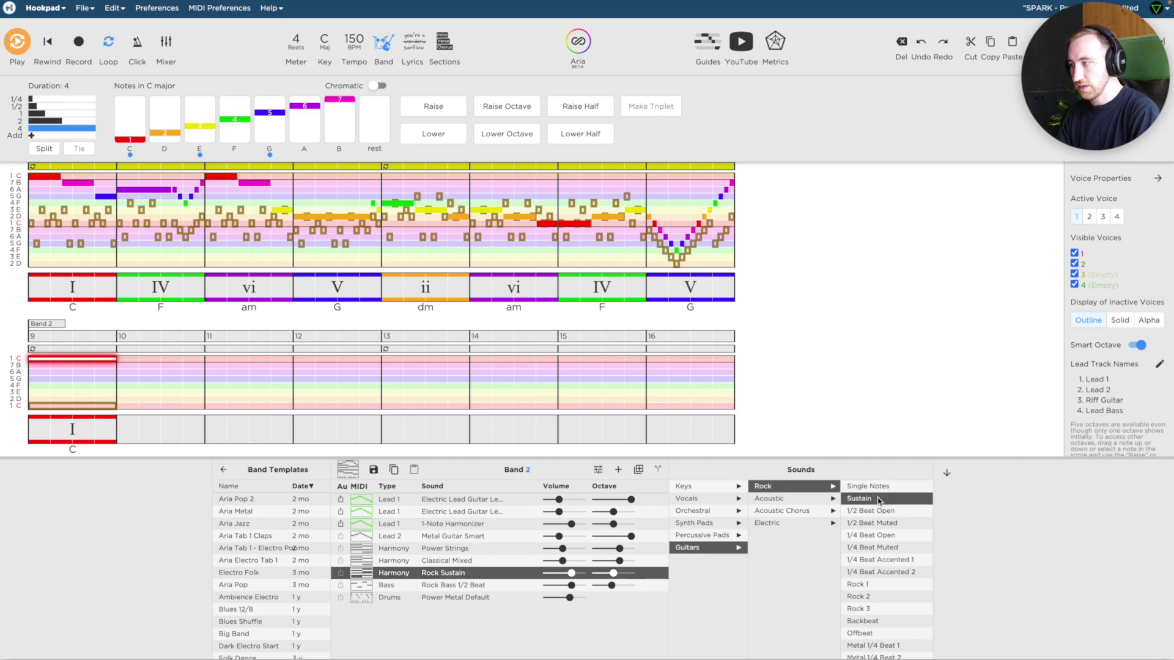
Step: Set Band 2's bass to Rock Bass Sustain and its drums to Breaks Default
{"action": "left_click", "coordinate": [465, 587]}
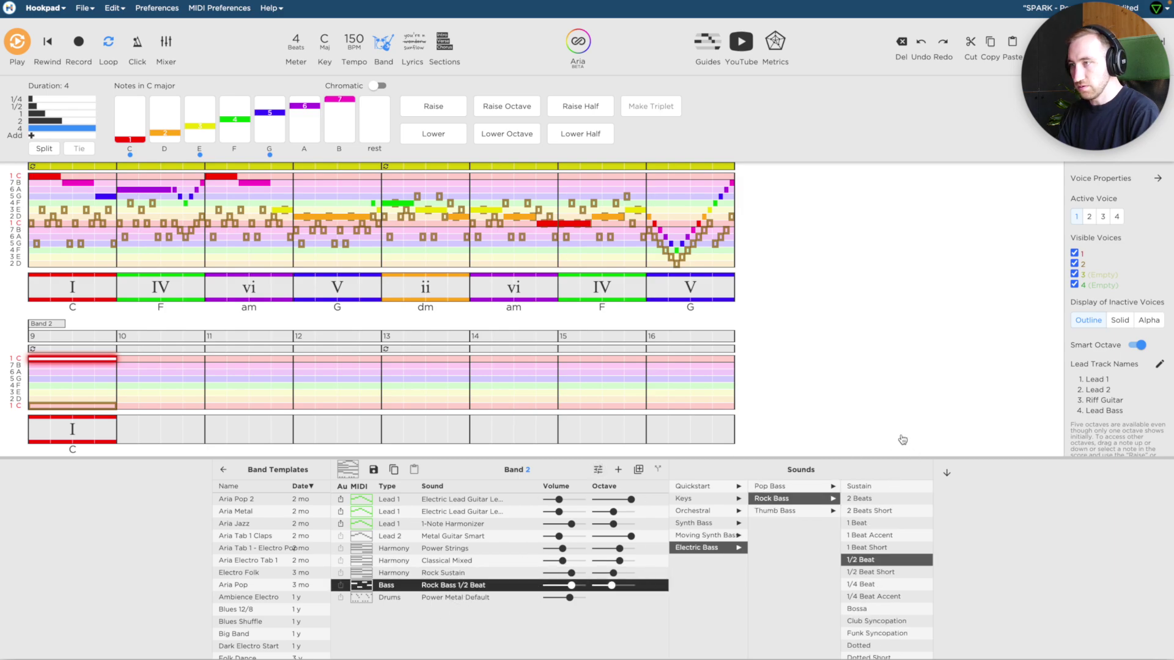
{"action": "left_click", "coordinate": [888, 487]}
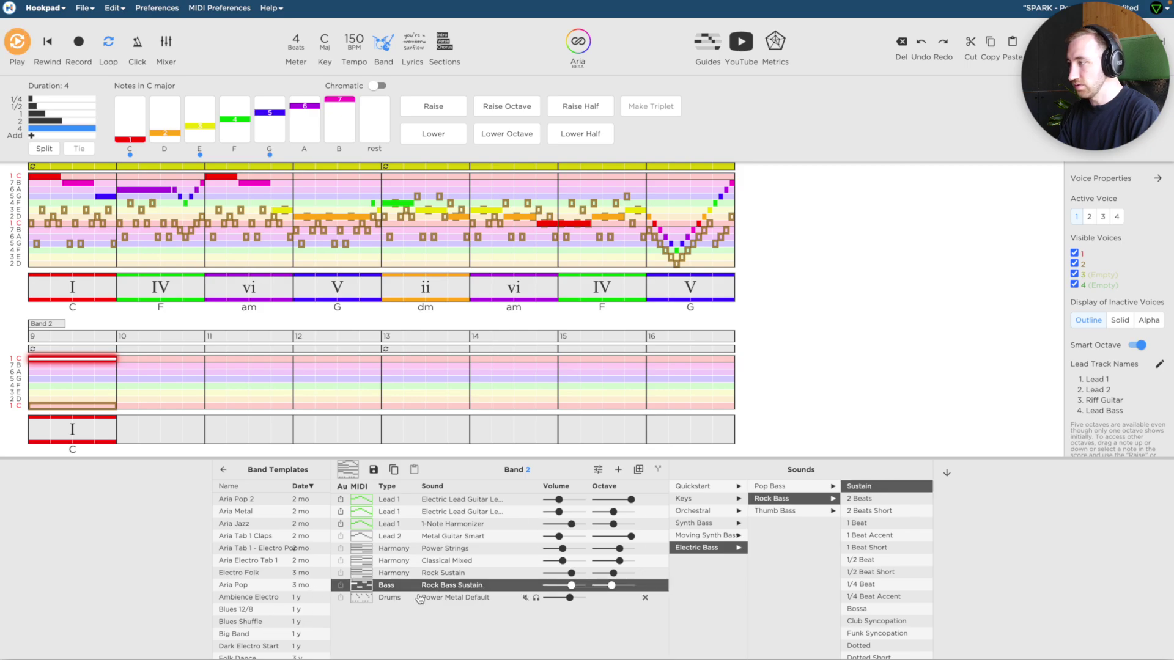
{"action": "left_click", "coordinate": [441, 598]}
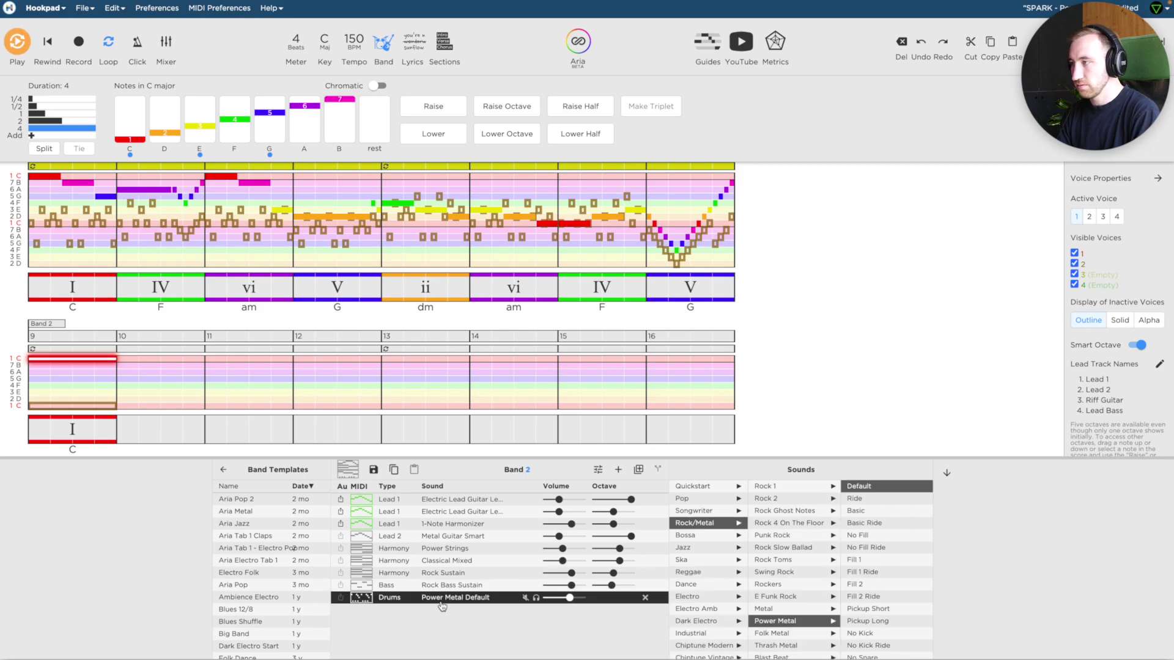
{"action": "left_click", "coordinate": [780, 624]}
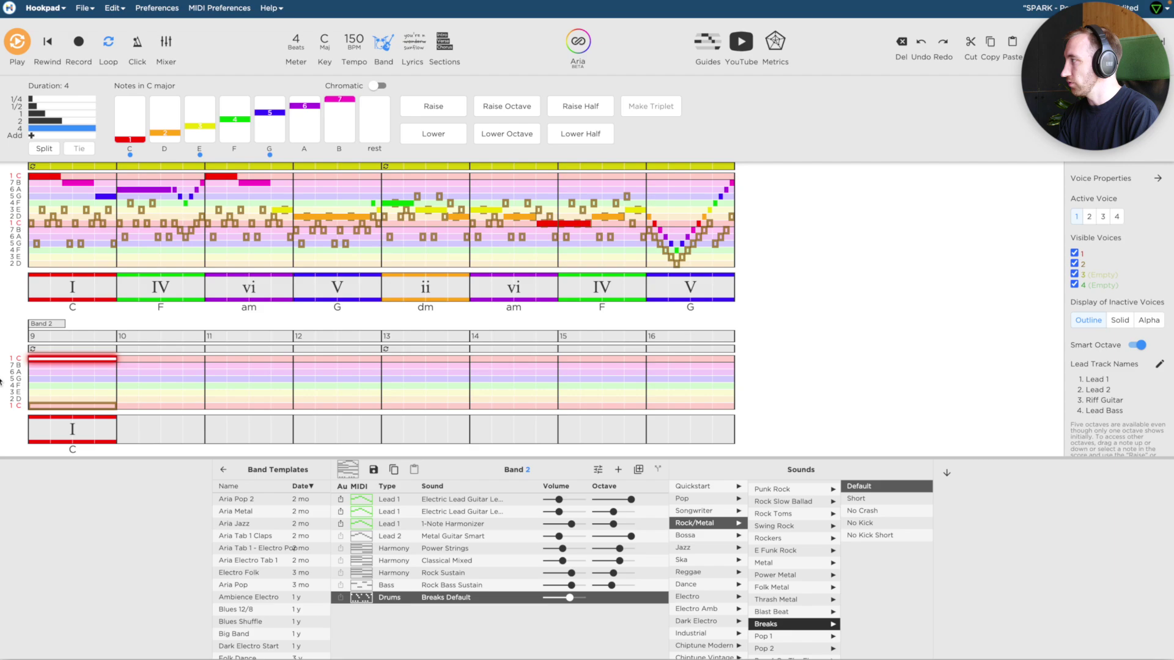
Step: Turn off looping and play back the closing chord from measure 9
{"action": "left_click", "coordinate": [29, 382]}
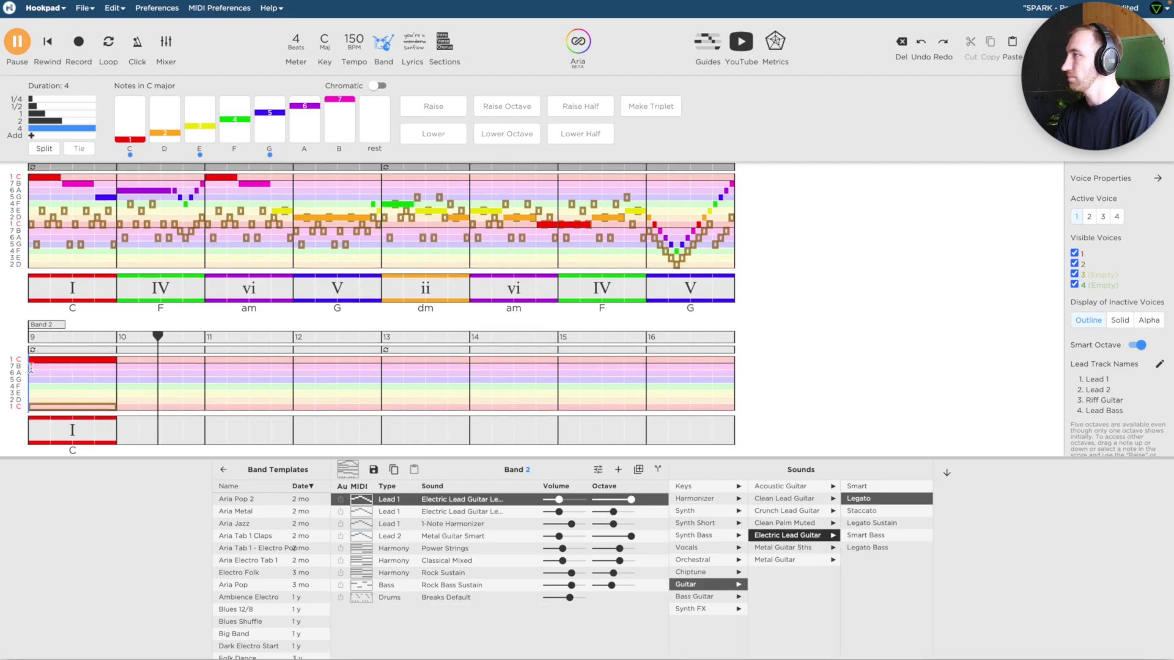
{"action": "key", "text": "space"}
{"action": "scroll", "coordinate": [205, 333], "scroll_direction": "up", "scroll_amount": 1}
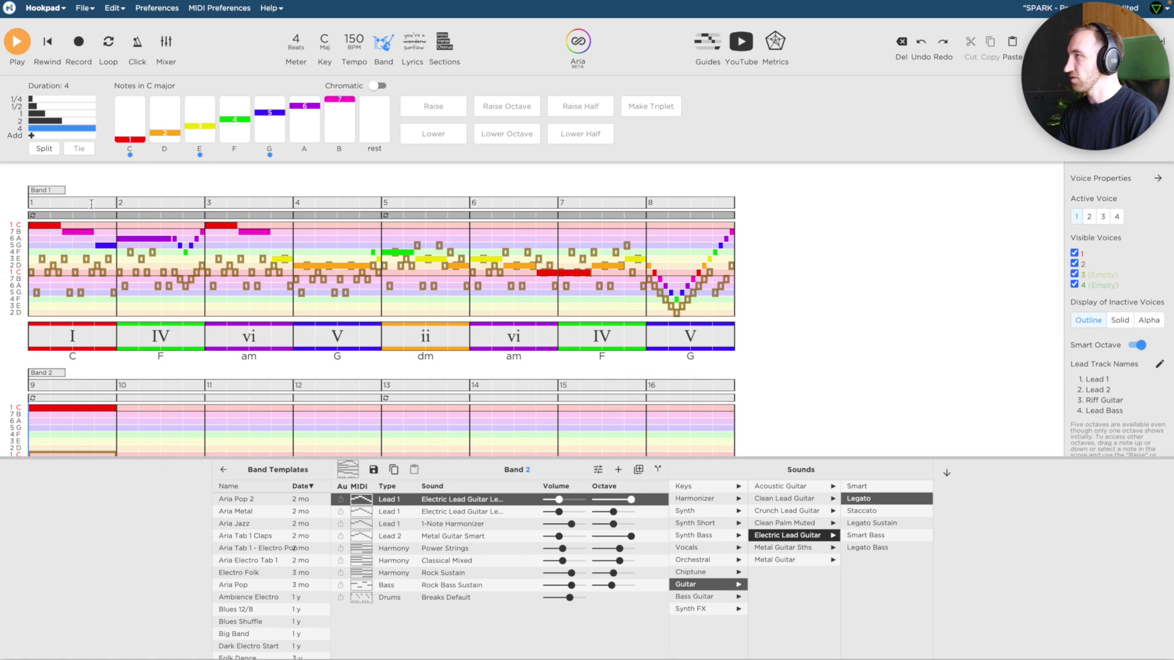
Step: Insert eight empty measures after measure 8 and paste a copy of measures 1 to 8 into them
{"action": "left_click_drag", "start_coordinate": [123, 204], "coordinate": [675, 201]}
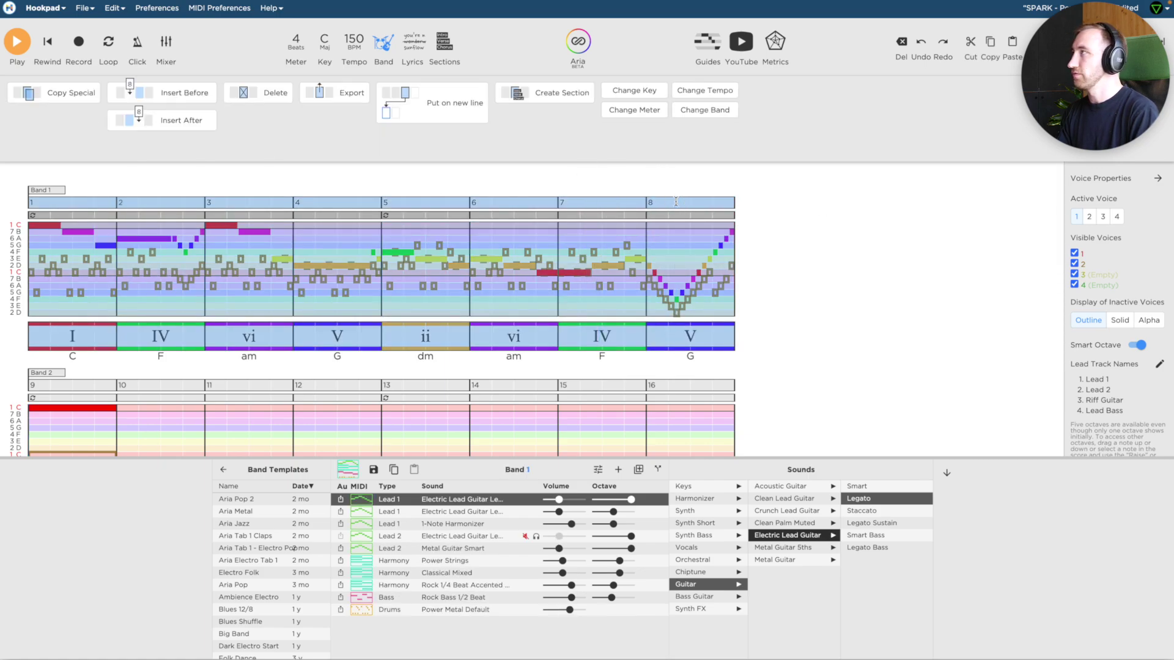
{"action": "left_click", "coordinate": [183, 120]}
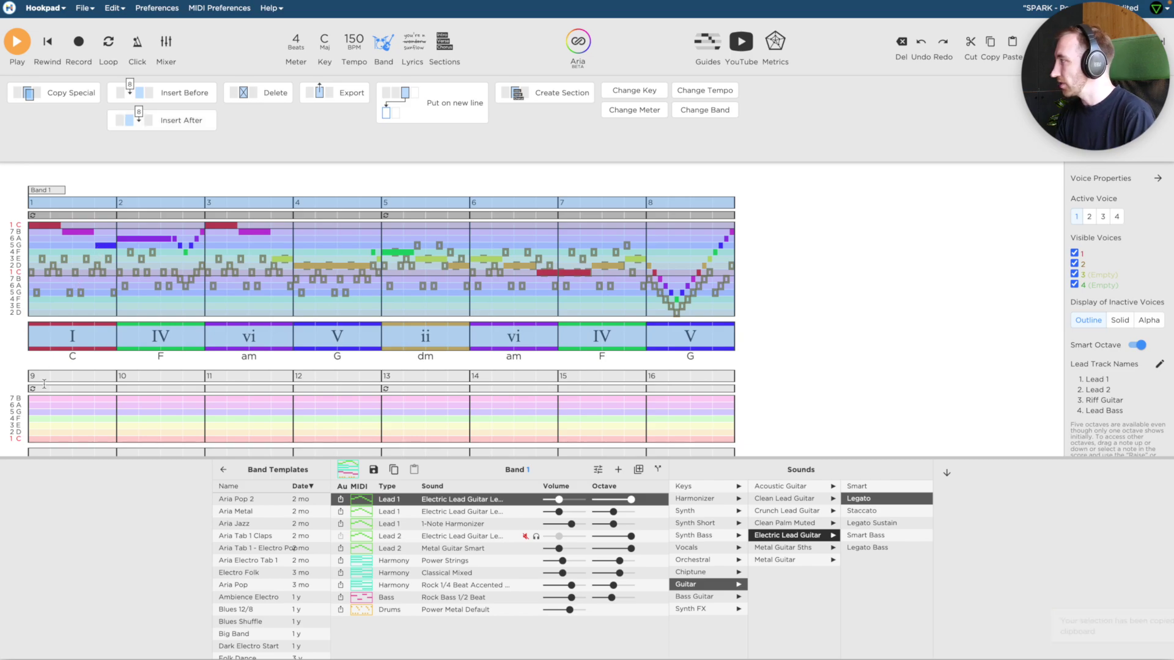
{"action": "left_click", "coordinate": [33, 409]}
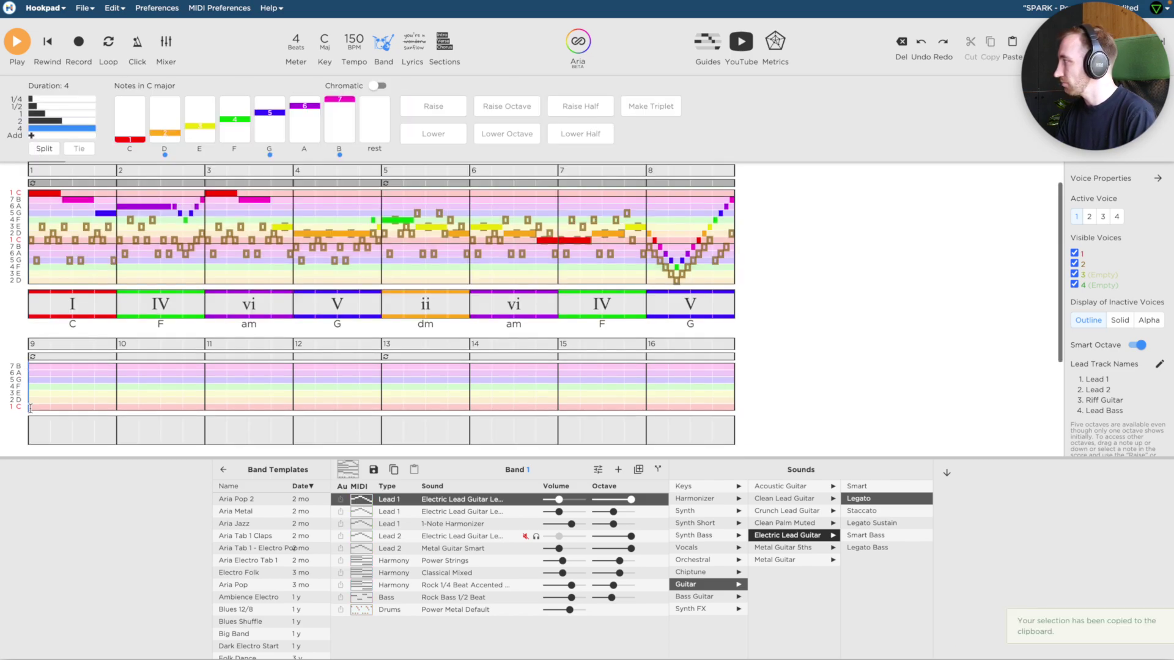
{"action": "key", "text": "ctrl+v"}
Step: Play back the whole song from measure 1
{"action": "scroll", "coordinate": [31, 244], "scroll_direction": "up", "scroll_amount": 3}
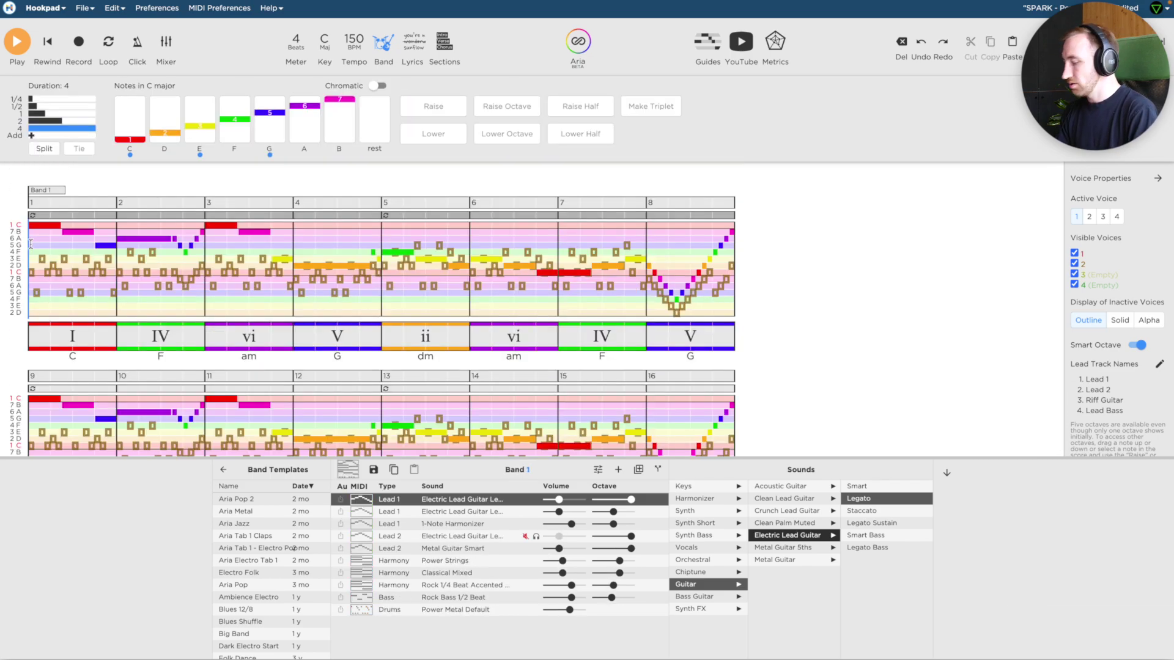
{"action": "left_click", "coordinate": [30, 244]}
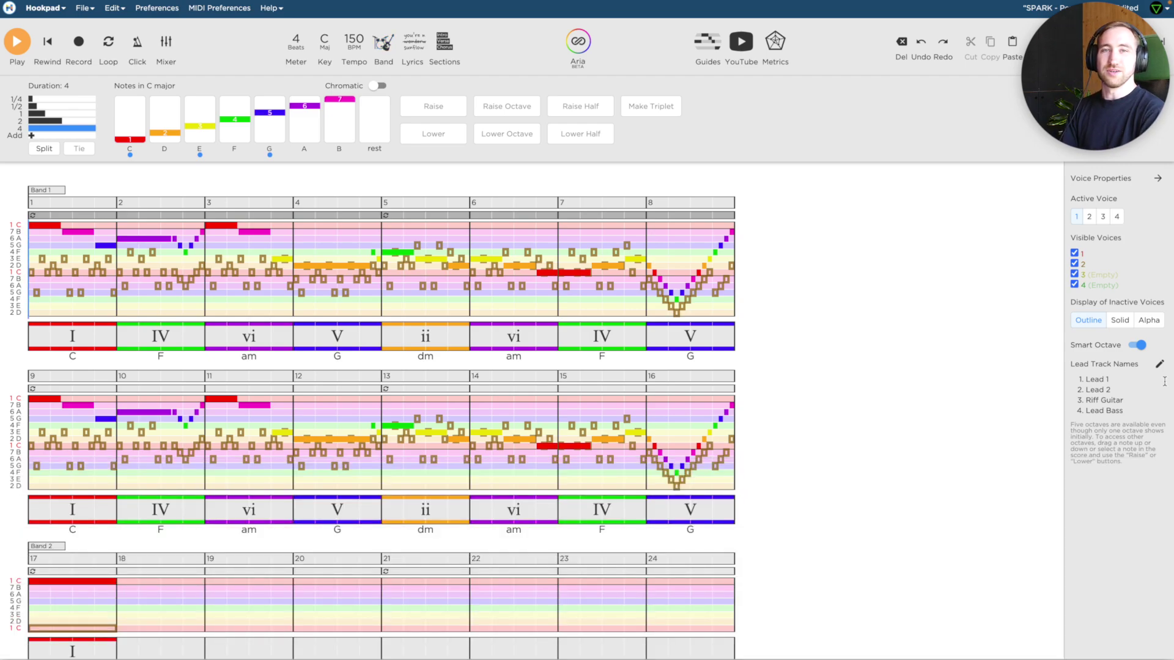
{"action": "key", "text": "space"}
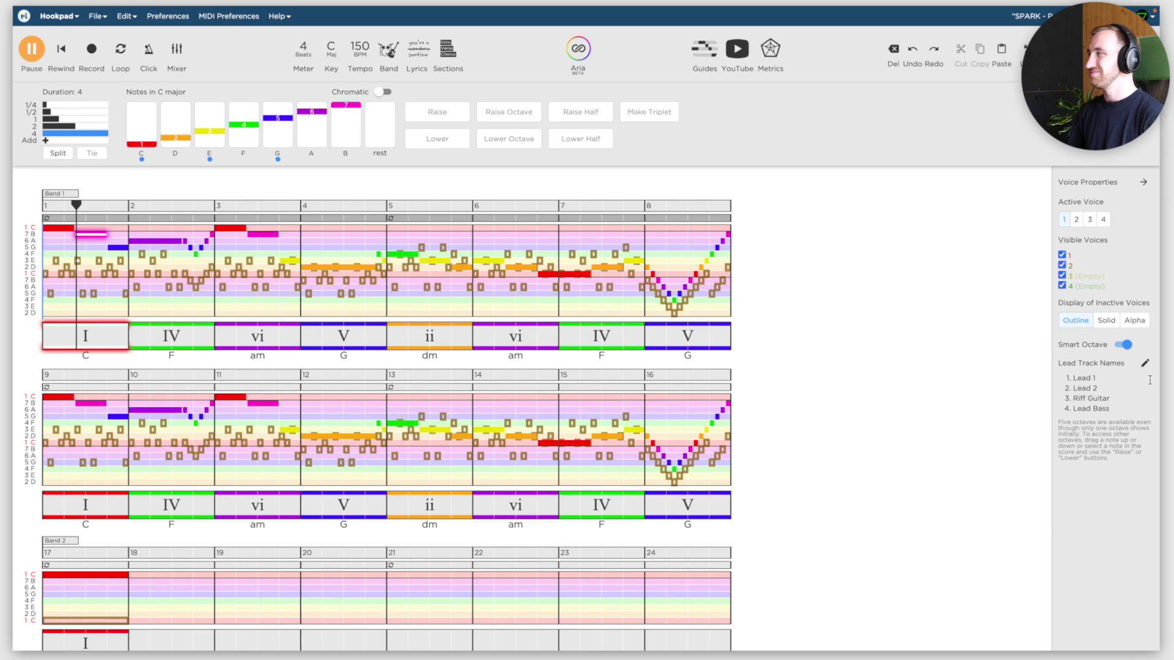